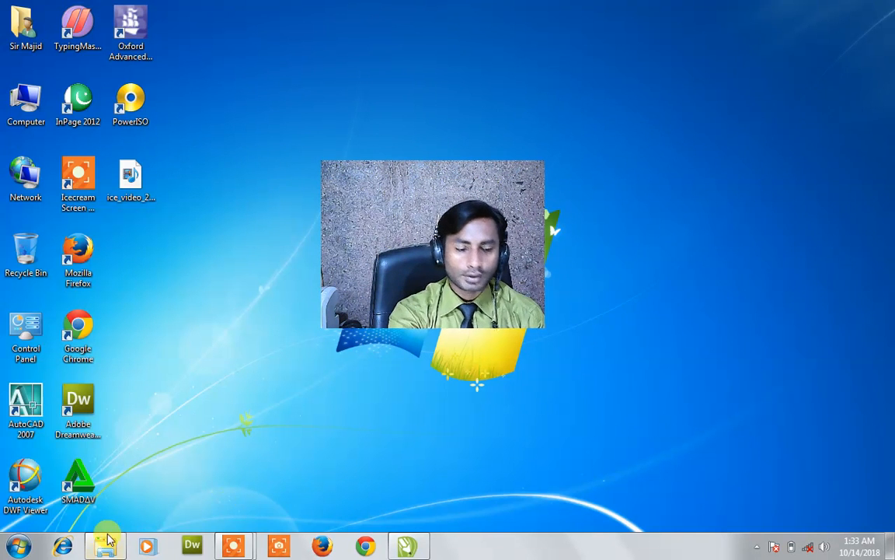
Step: Launch CorelDRAW X4 and start a new blank document, declining to open the auto-backup file
{"action": "left_click_drag", "start_coordinate": [473, 300], "coordinate": [454, 335]}
{"action": "left_click", "coordinate": [17, 545]}
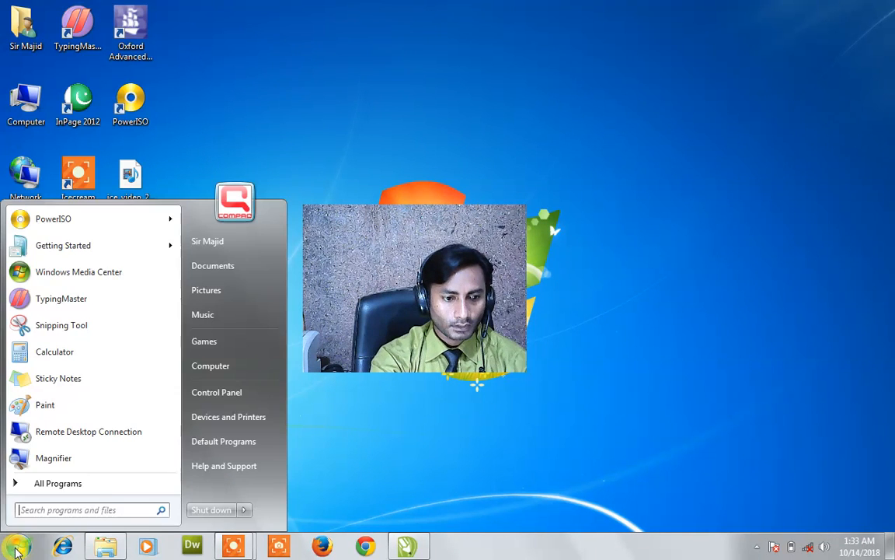
{"action": "type", "text": "coreldrw"}
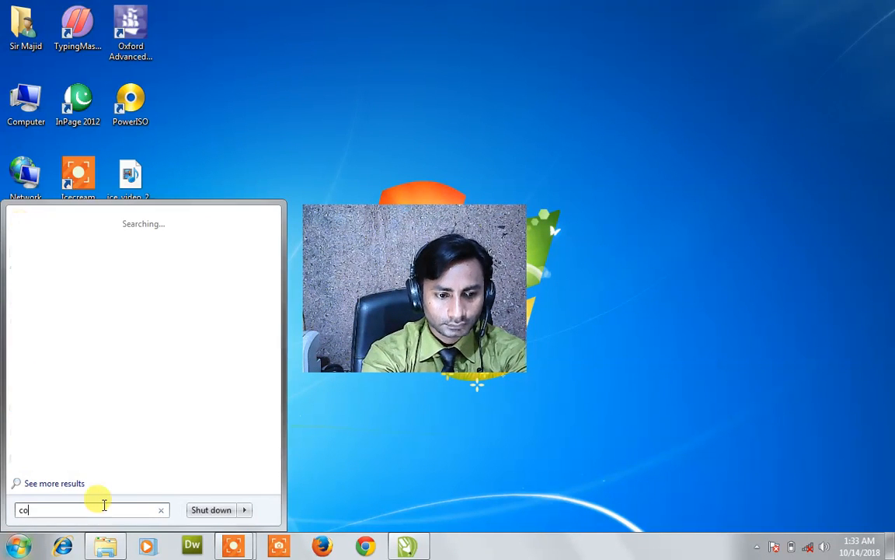
{"action": "key", "text": "Return"}
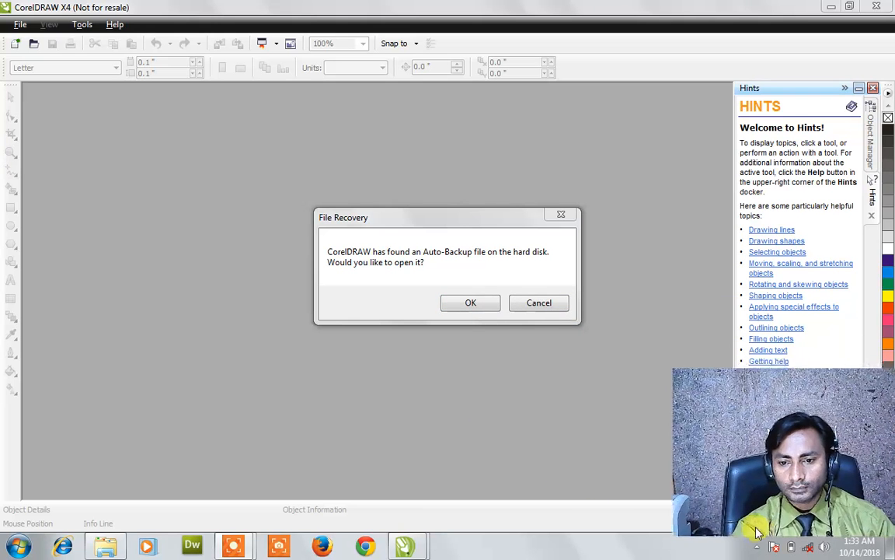
{"action": "left_click", "coordinate": [536, 305]}
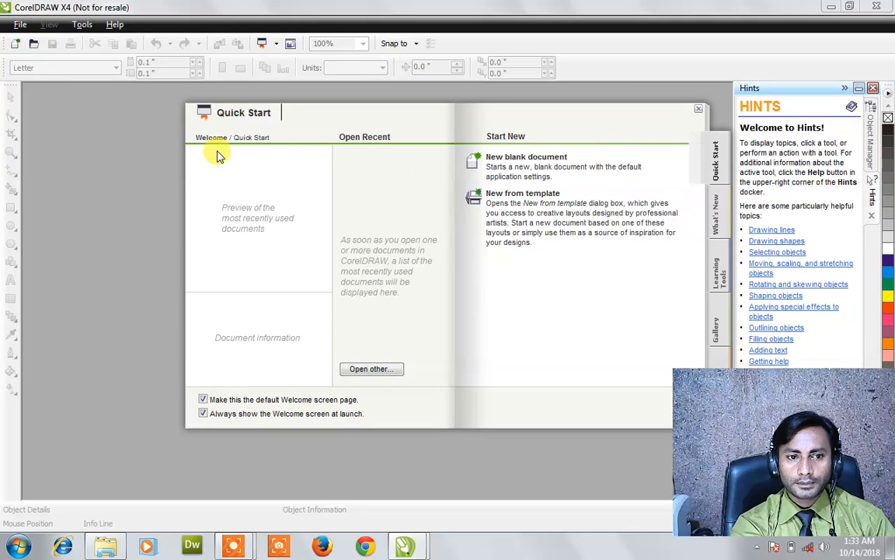
{"action": "left_click", "coordinate": [510, 163]}
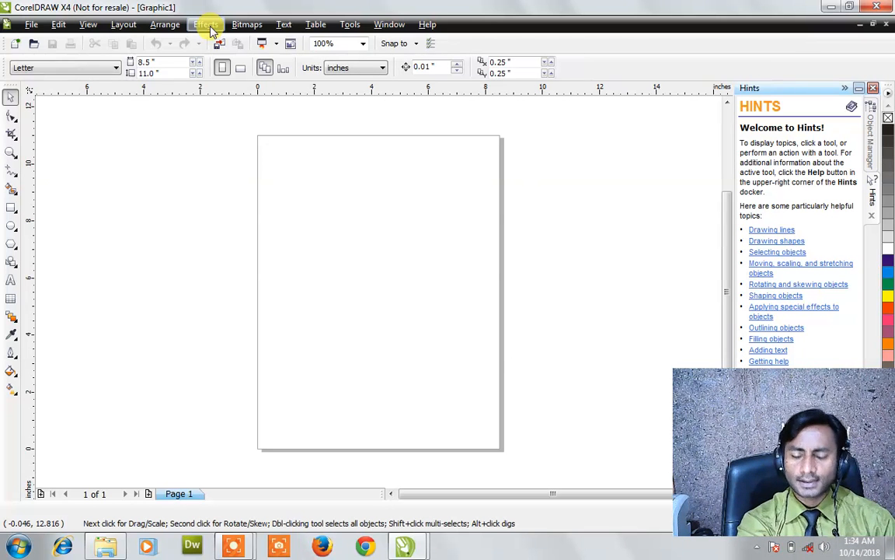
Step: Draw a rectangle about 4.37 by 3.61 inches on the page and add a perspective effect to it
{"action": "left_click", "coordinate": [11, 206]}
{"action": "mouse_move", "coordinate": [273, 212]}
{"action": "left_mouse_down"}
{"action": "mouse_move", "coordinate": [361, 300]}
{"action": "mouse_move", "coordinate": [399, 315]}
{"action": "left_mouse_up"}
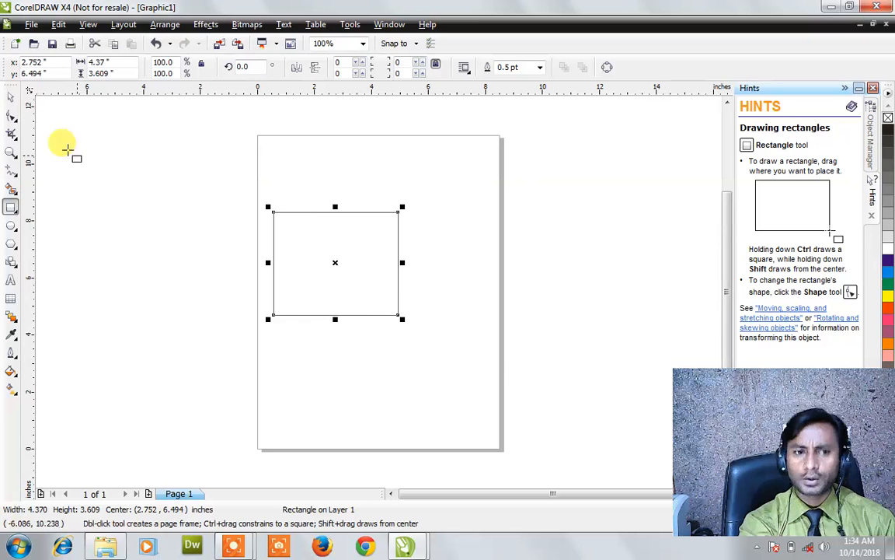
{"action": "left_click", "coordinate": [14, 98]}
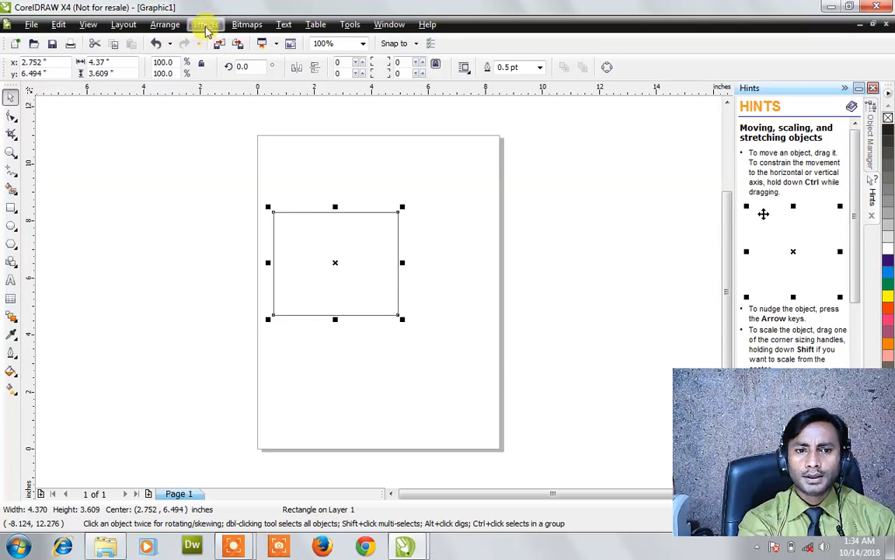
{"action": "left_click", "coordinate": [206, 25]}
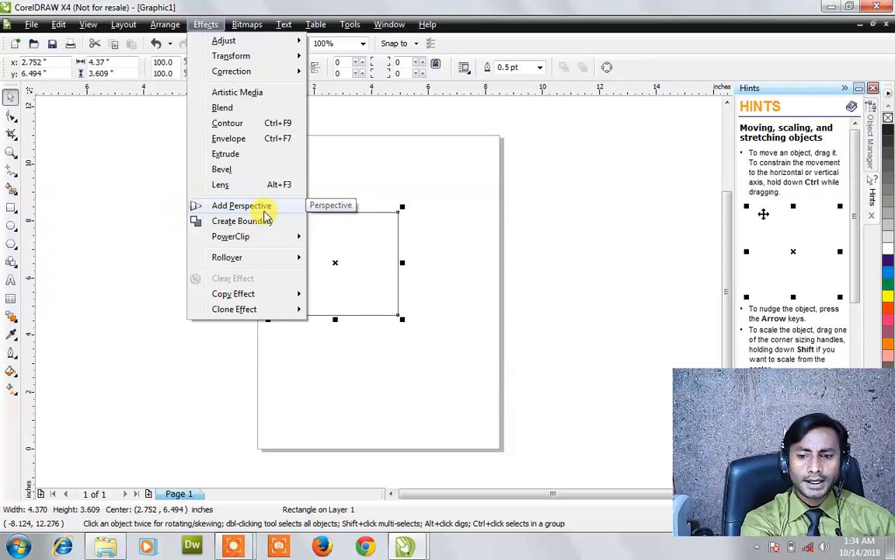
{"action": "left_click", "coordinate": [262, 206]}
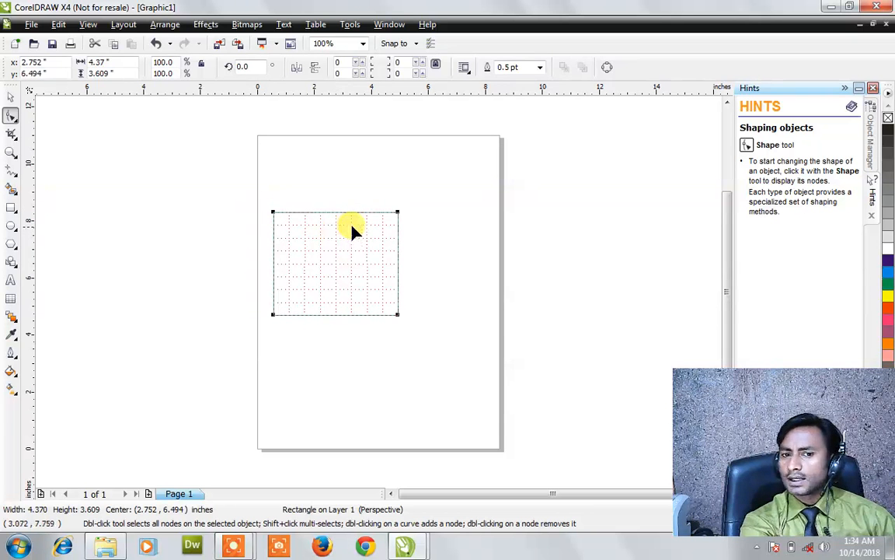
Step: Move the rectangle's perspective corners to distort it into an irregular quadrilateral about 4.97 by 8.3 inches
{"action": "left_click_drag", "start_coordinate": [397, 212], "coordinate": [437, 148]}
{"action": "left_click_drag", "start_coordinate": [398, 314], "coordinate": [417, 400]}
{"action": "left_click_drag", "start_coordinate": [272, 315], "coordinate": [290, 294]}
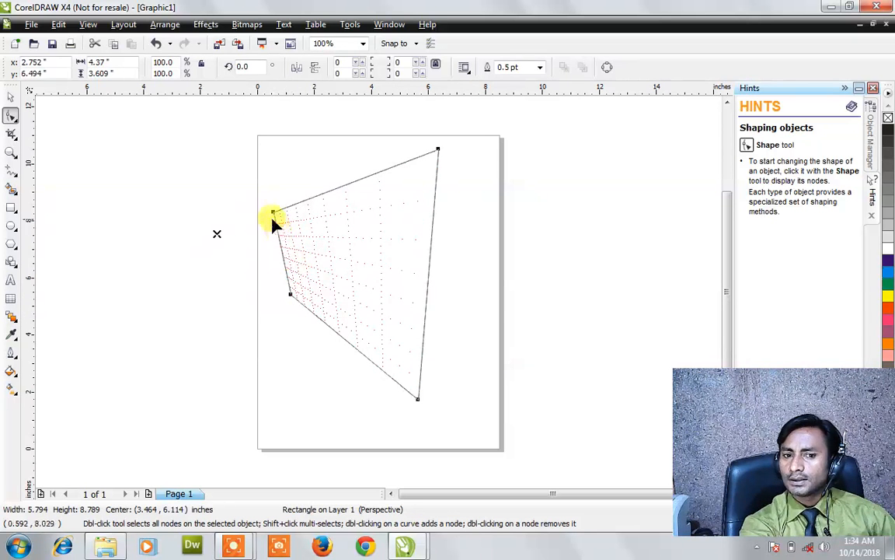
{"action": "left_click_drag", "start_coordinate": [274, 216], "coordinate": [312, 217]}
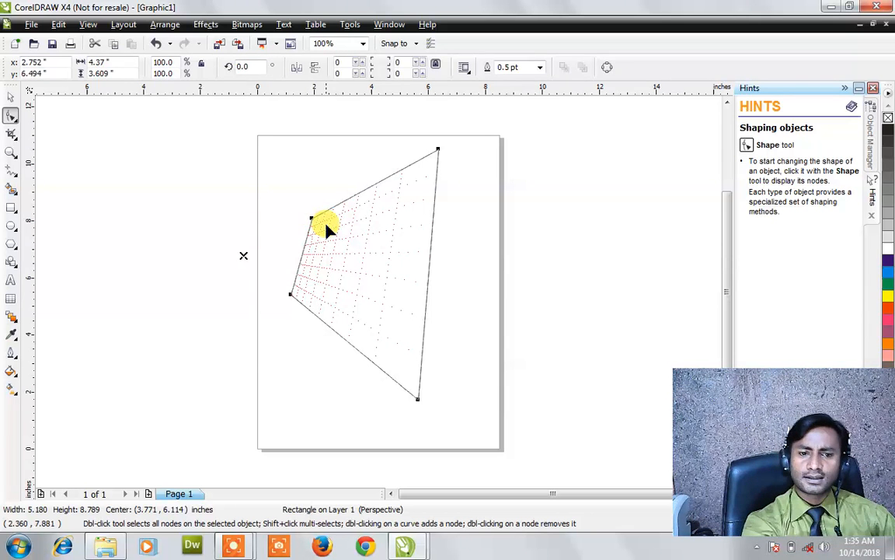
{"action": "left_click_drag", "start_coordinate": [311, 218], "coordinate": [304, 163]}
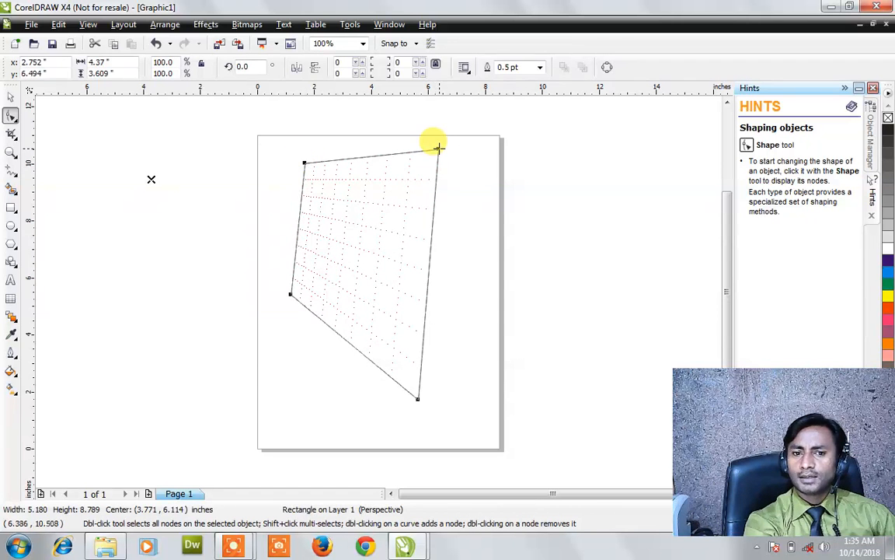
{"action": "left_click_drag", "start_coordinate": [438, 150], "coordinate": [431, 223]}
Step: Delete the distorted perspective rectangle from the page
{"action": "left_click", "coordinate": [11, 96]}
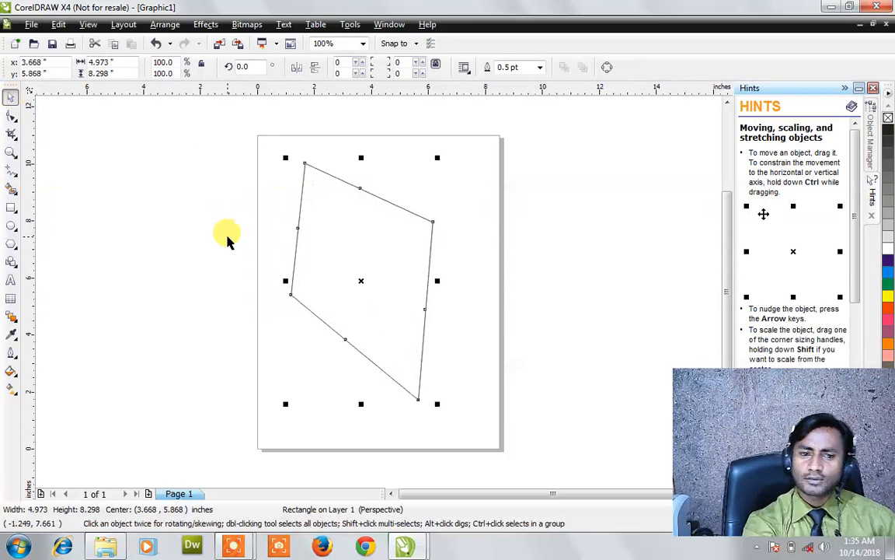
{"action": "key", "text": "Delete"}
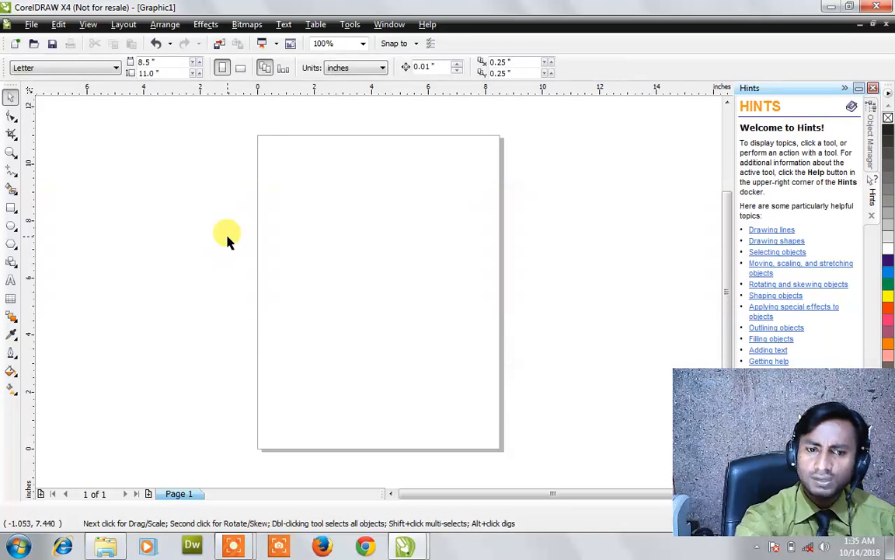
Step: Add the artistic text "Welcome" in Arial on the page and make it bold
{"action": "left_click", "coordinate": [12, 284]}
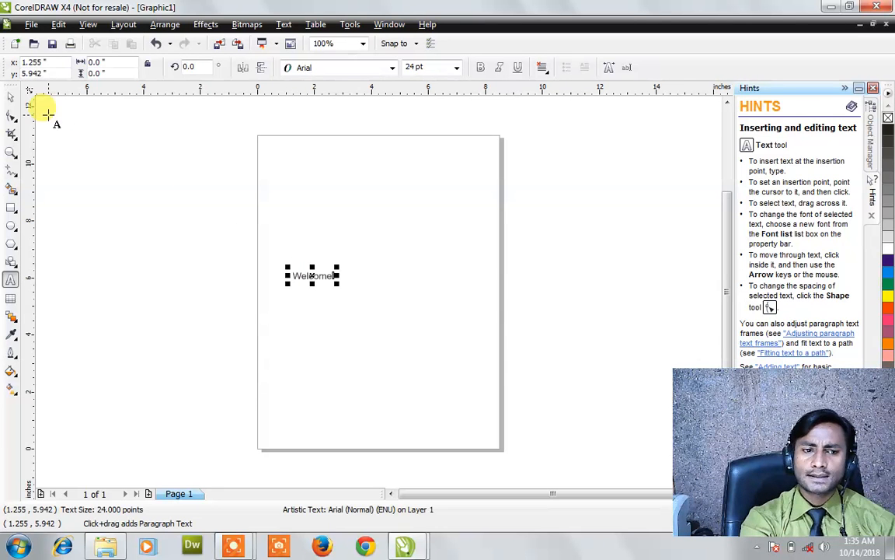
{"action": "left_click", "coordinate": [11, 95]}
{"action": "left_click", "coordinate": [481, 67]}
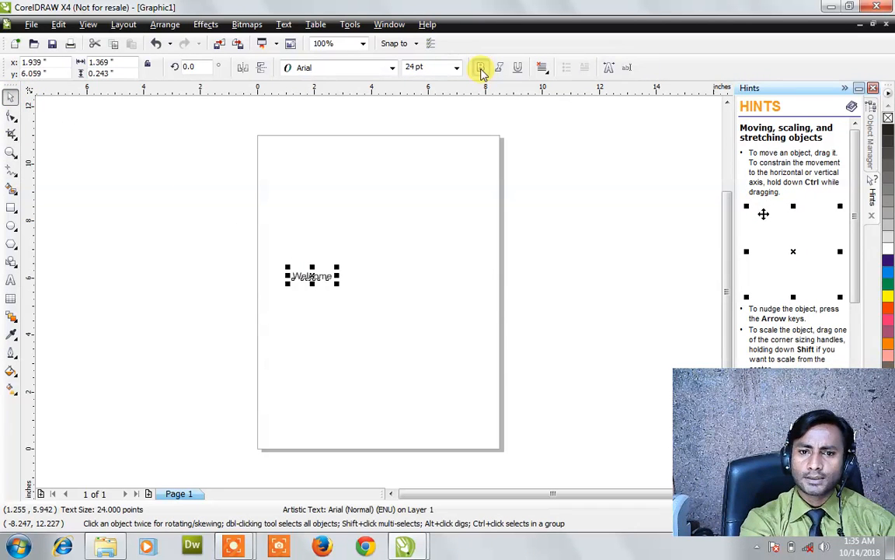
Step: Enlarge the "Welcome" text to about 121.5 pt so it nearly spans the page width
{"action": "left_click_drag", "start_coordinate": [339, 284], "coordinate": [482, 376]}
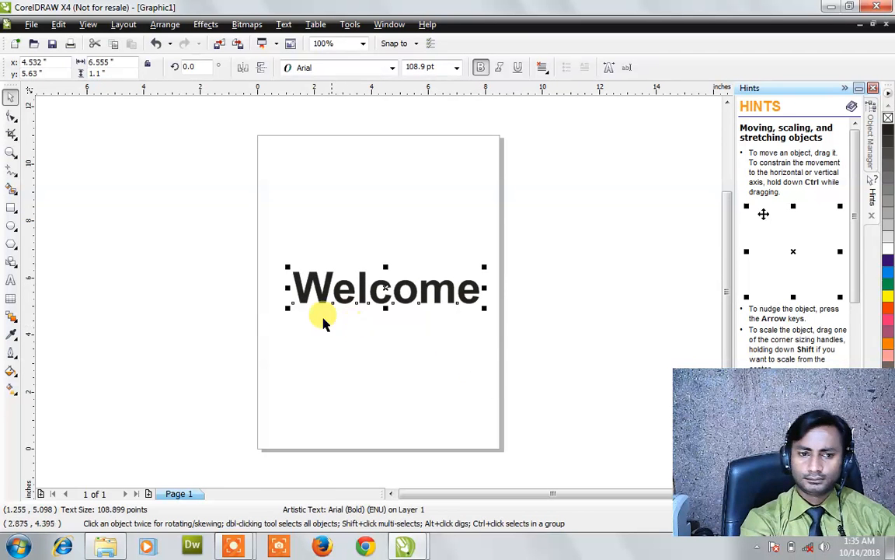
{"action": "left_click", "coordinate": [266, 316]}
{"action": "left_click", "coordinate": [300, 296]}
{"action": "left_click_drag", "start_coordinate": [287, 306], "coordinate": [266, 310]}
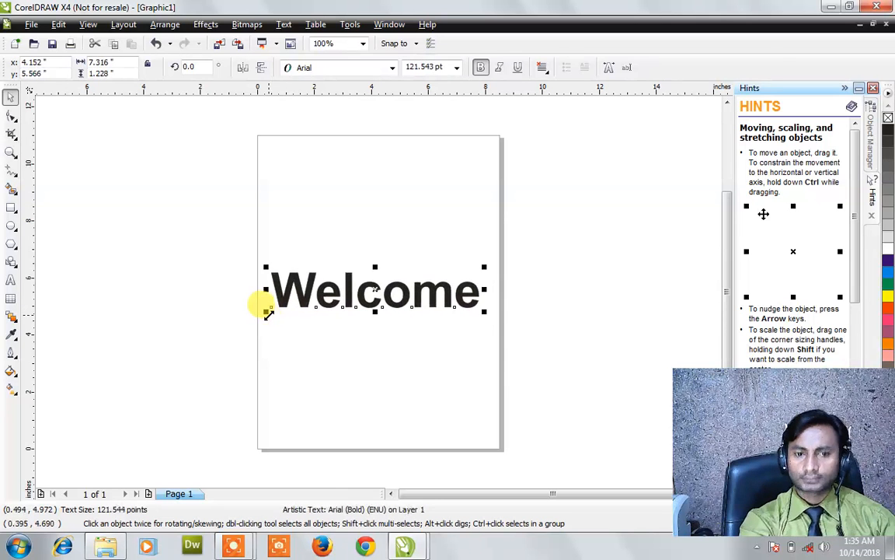
Step: Add a perspective effect to the "Welcome" text and pull its four corners outward to stretch the letters vertically
{"action": "left_click", "coordinate": [211, 27]}
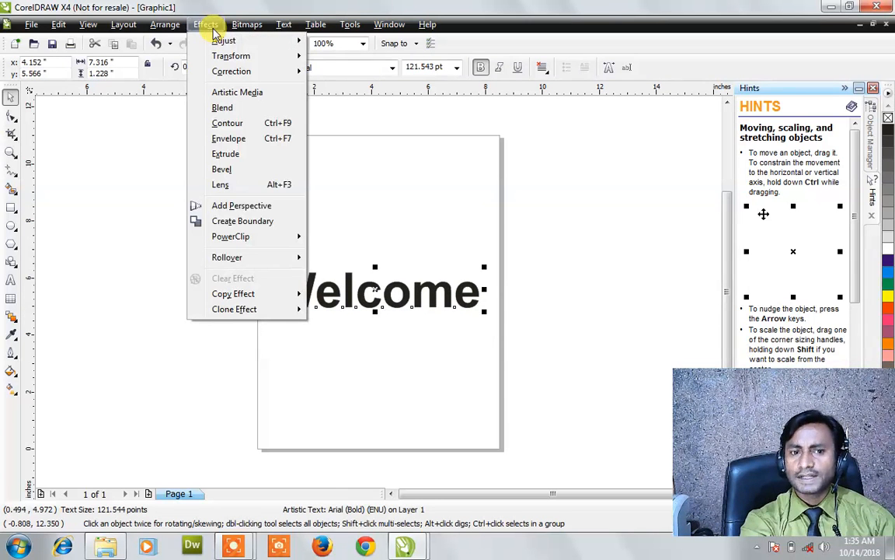
{"action": "left_click", "coordinate": [247, 207]}
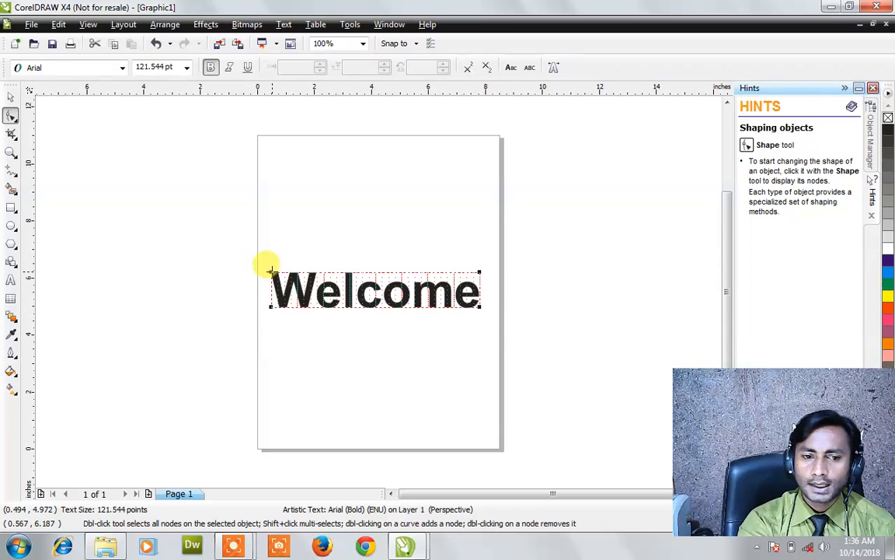
{"action": "left_click_drag", "start_coordinate": [271, 274], "coordinate": [269, 194]}
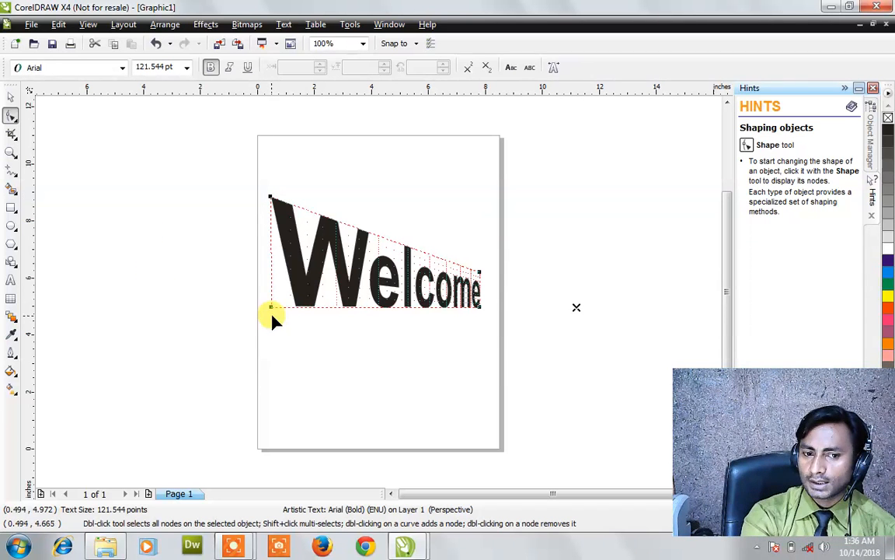
{"action": "left_click_drag", "start_coordinate": [272, 307], "coordinate": [276, 381]}
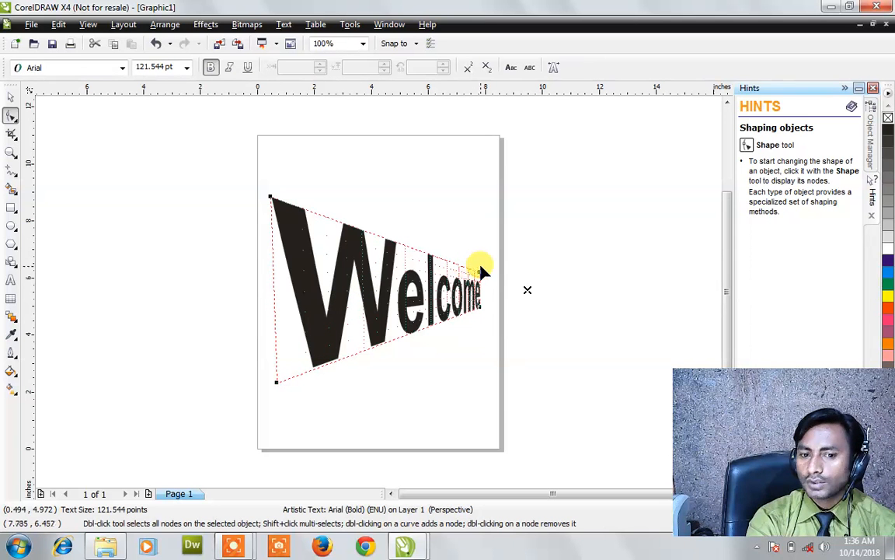
{"action": "left_click_drag", "start_coordinate": [480, 270], "coordinate": [472, 133]}
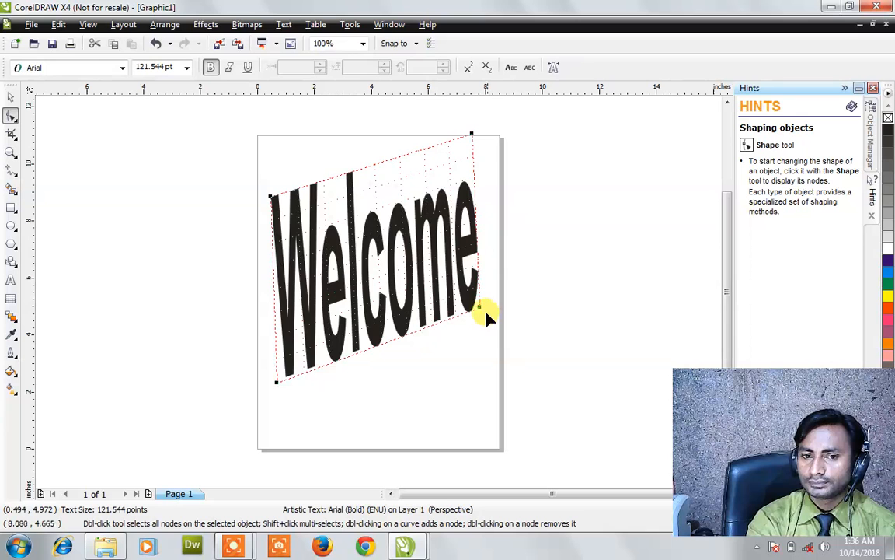
{"action": "left_click_drag", "start_coordinate": [480, 307], "coordinate": [502, 348]}
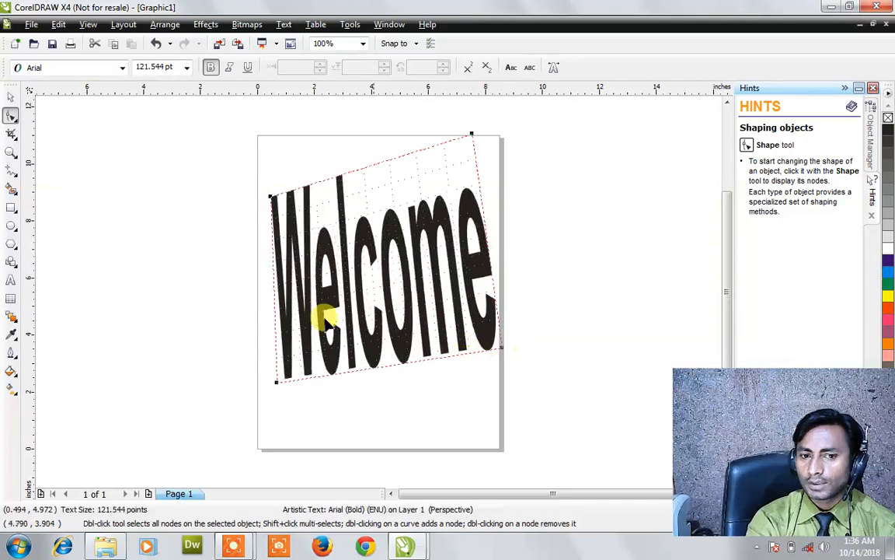
Step: Bring the text's two left perspective corners close together and lower its bottom-right corner so the letters grow toward the final "e"
{"action": "left_click_drag", "start_coordinate": [276, 381], "coordinate": [277, 262]}
{"action": "left_click_drag", "start_coordinate": [269, 194], "coordinate": [283, 213]}
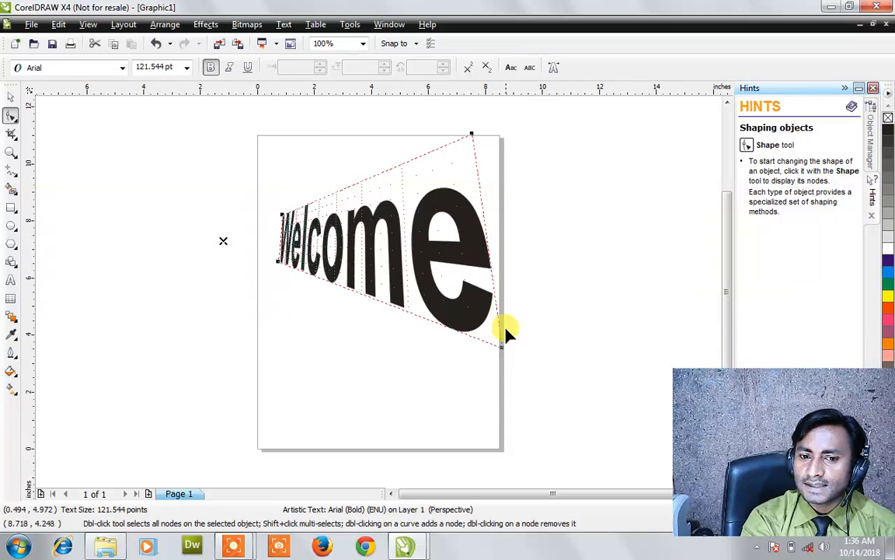
{"action": "left_click", "coordinate": [491, 378]}
{"action": "left_click_drag", "start_coordinate": [490, 379], "coordinate": [487, 374]}
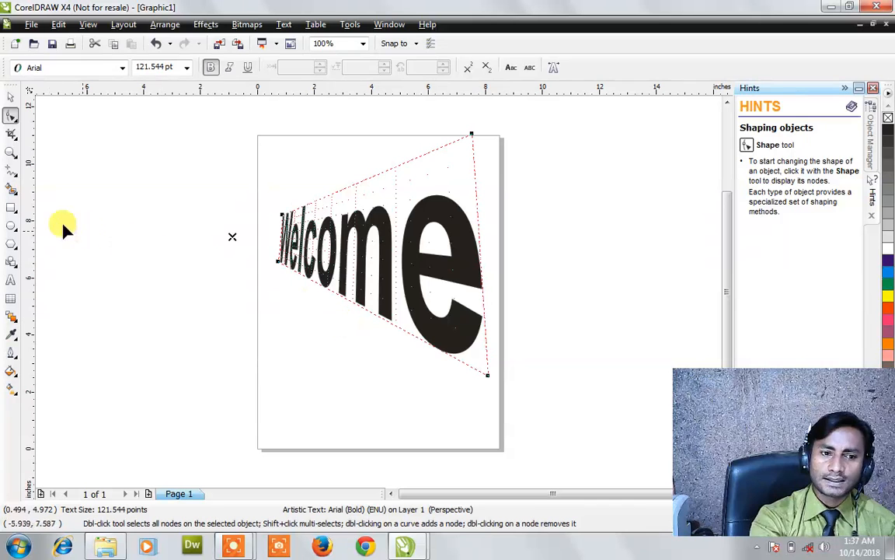
Step: Draw a rectangle about 4.35 by 6.83 inches just left of the page and convert it to curves
{"action": "left_click", "coordinate": [11, 208]}
{"action": "mouse_move", "coordinate": [136, 236]}
{"action": "left_mouse_down"}
{"action": "mouse_move", "coordinate": [207, 446]}
{"action": "mouse_move", "coordinate": [260, 429]}
{"action": "left_mouse_up"}
{"action": "left_click", "coordinate": [11, 95]}
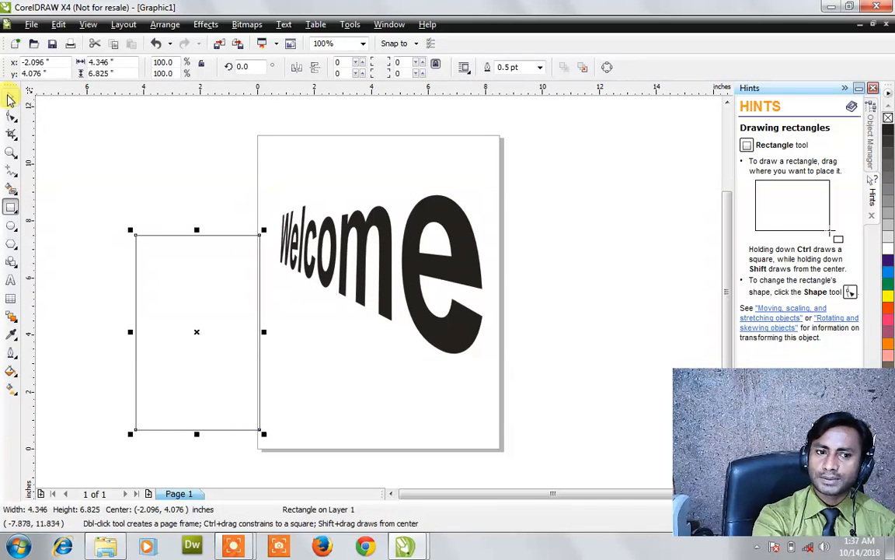
{"action": "left_click", "coordinate": [607, 66]}
Step: Move the curve's lower-right node to about (5.77, 0.71) and its upper-right node to about (5.72, 5.08) inches, slanting the top edge
{"action": "key", "text": "F10"}
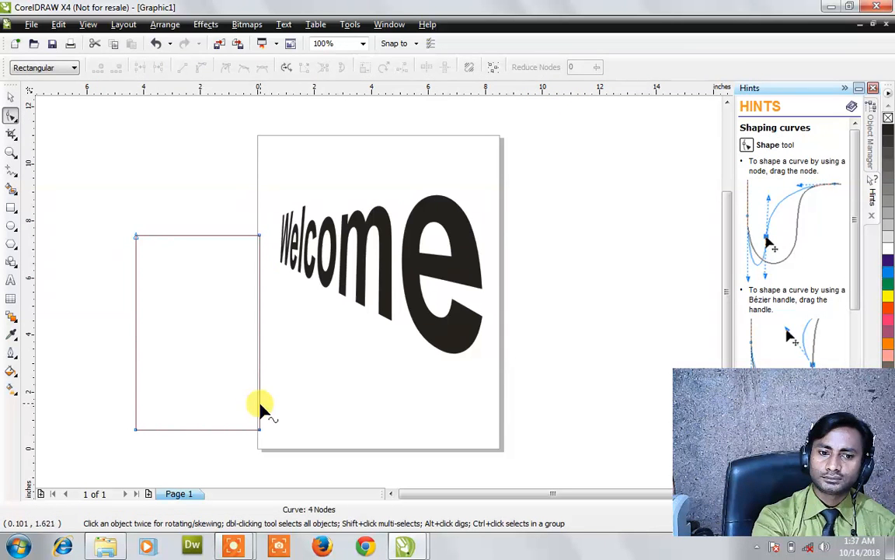
{"action": "left_click_drag", "start_coordinate": [259, 429], "coordinate": [422, 428]}
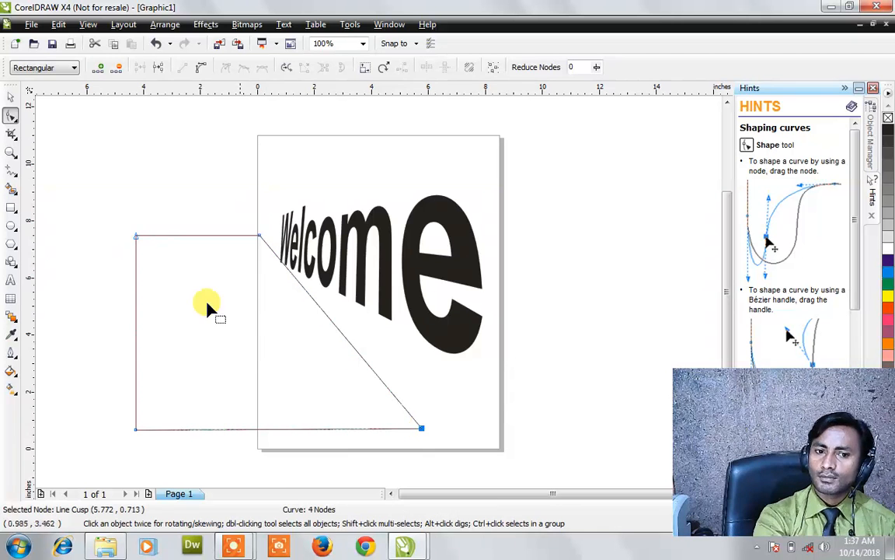
{"action": "left_click", "coordinate": [261, 237]}
{"action": "left_click_drag", "start_coordinate": [262, 237], "coordinate": [424, 393]}
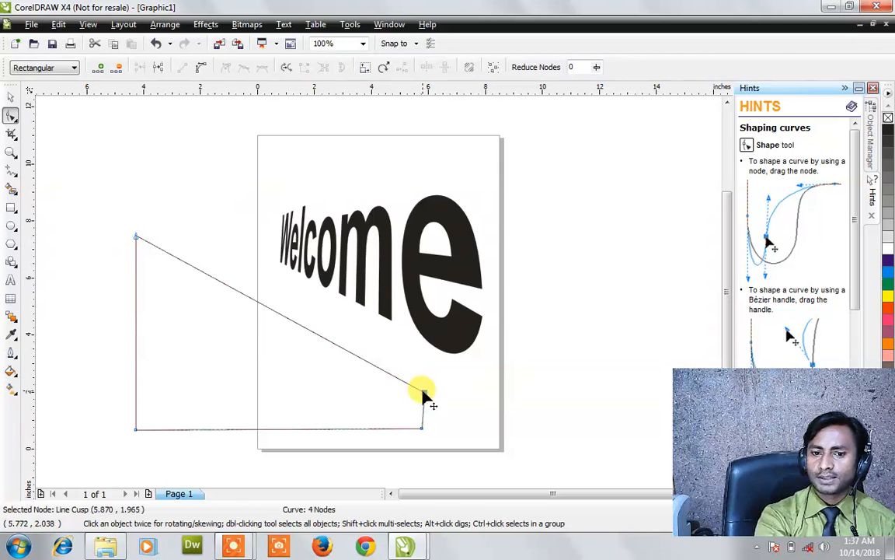
{"action": "left_click_drag", "start_coordinate": [424, 394], "coordinate": [420, 303]}
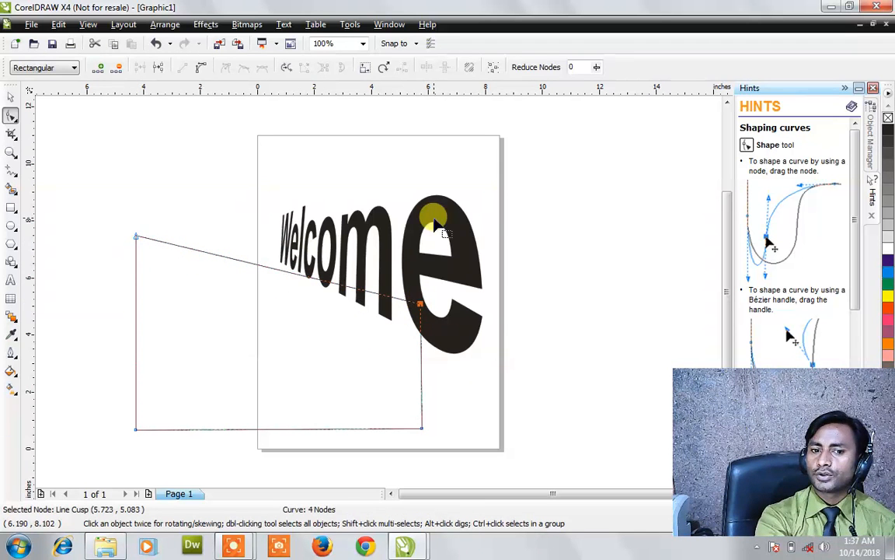
Step: Fill the slanted four-node shape with light gray and select it as a whole object
{"action": "left_click", "coordinate": [888, 237]}
{"action": "scroll", "coordinate": [561, 172], "scroll_direction": "up", "scroll_amount": 1}
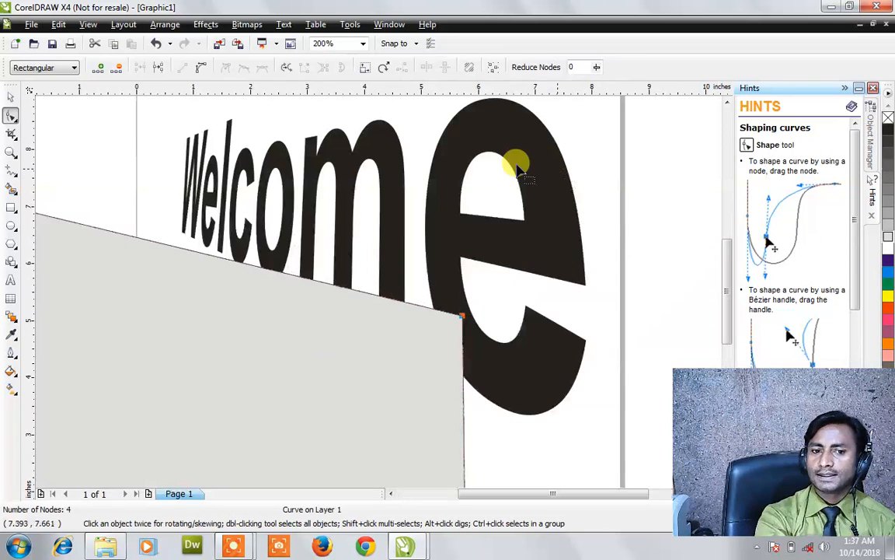
{"action": "scroll", "coordinate": [380, 294], "scroll_direction": "down", "scroll_amount": 3}
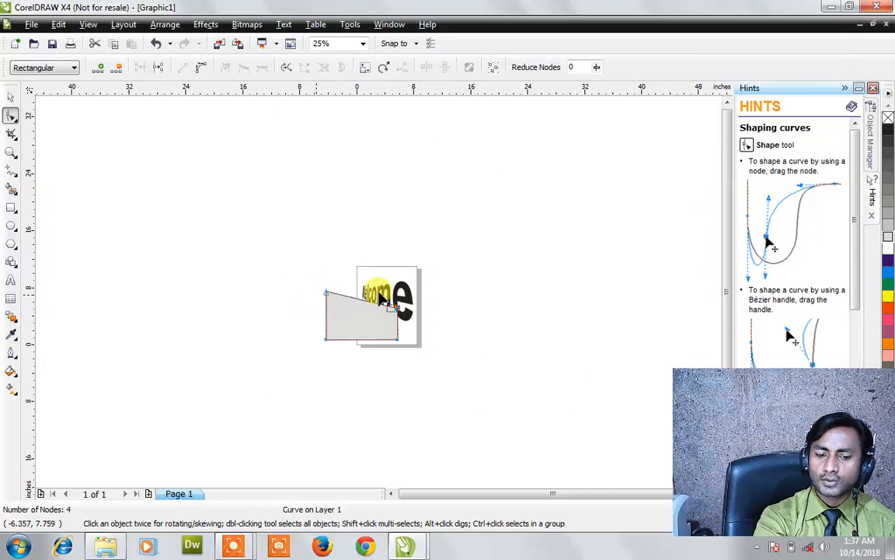
{"action": "scroll", "coordinate": [315, 296], "scroll_direction": "up", "scroll_amount": 1}
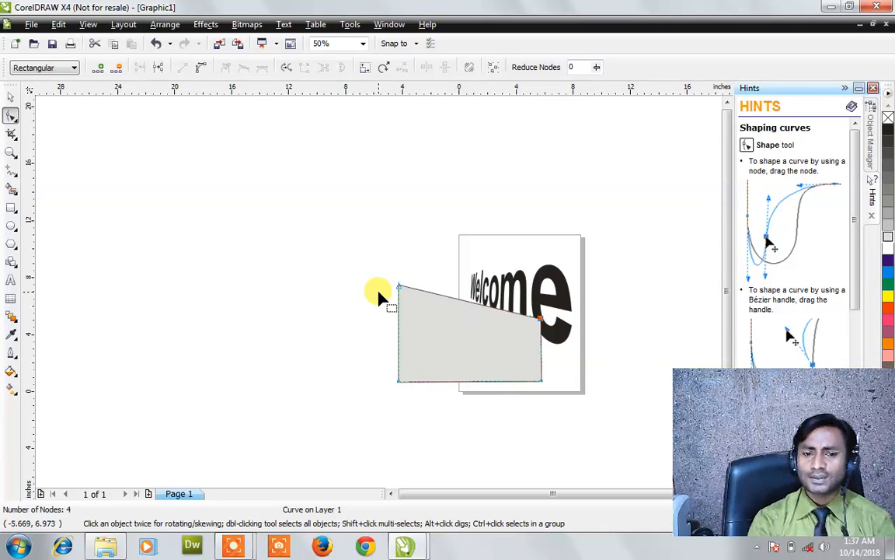
{"action": "left_click", "coordinate": [11, 96]}
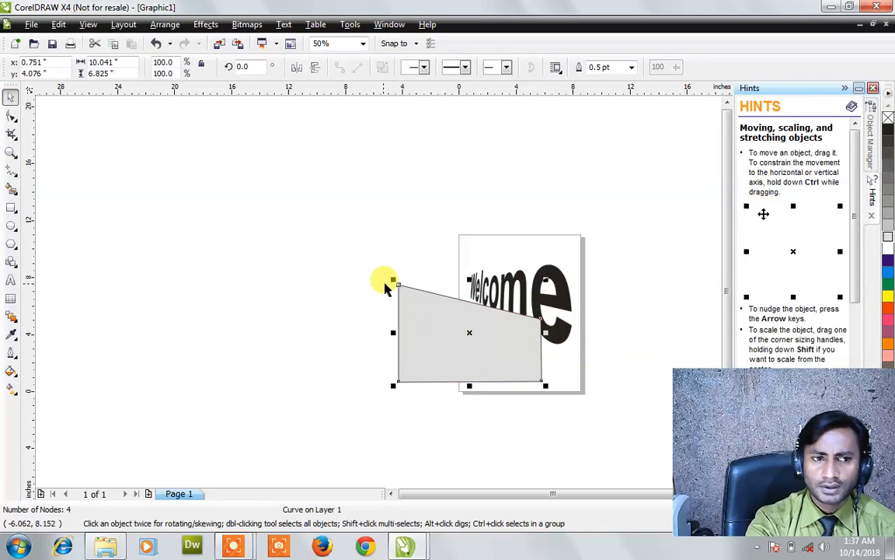
Step: Reshape the "Welcome" text's perspective by moving its four corners near the slanted gray shape's corners, so the letters follow its outline
{"action": "left_click", "coordinate": [509, 291]}
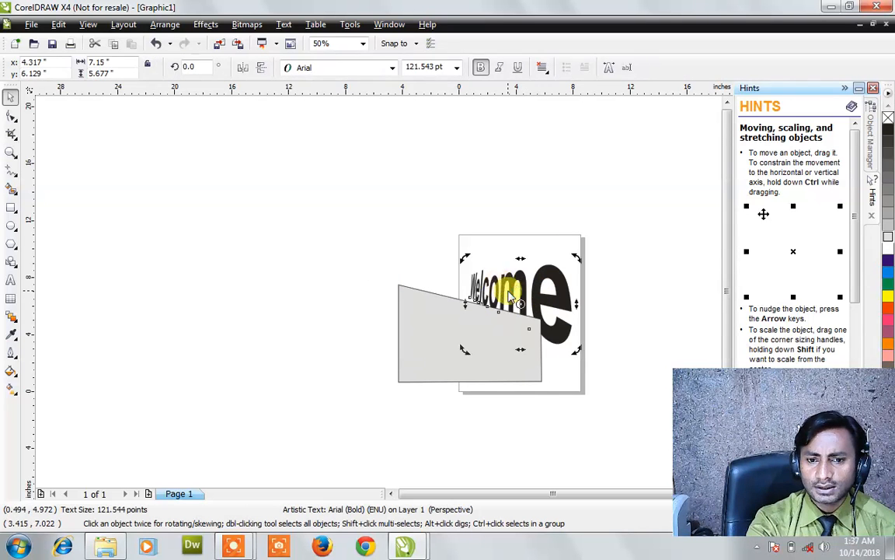
{"action": "double_click", "coordinate": [509, 292]}
{"action": "left_click_drag", "start_coordinate": [470, 272], "coordinate": [378, 300]}
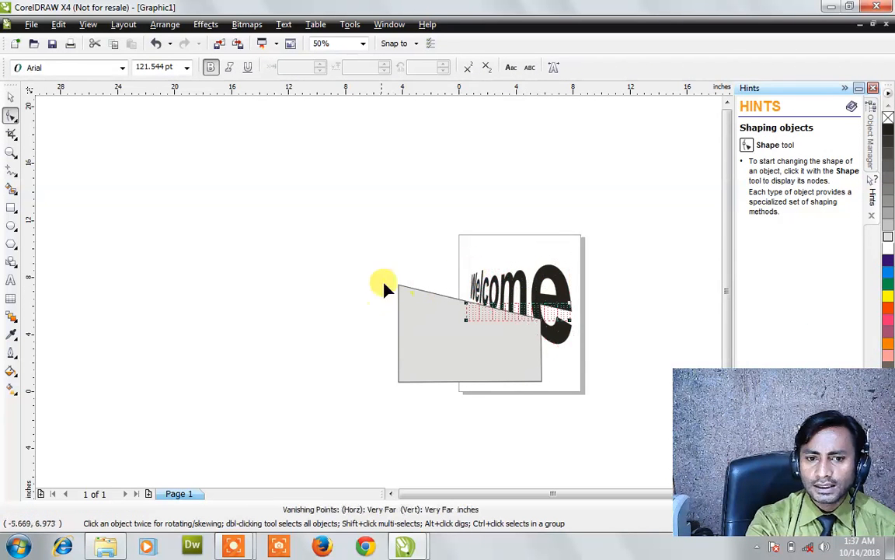
{"action": "key", "text": "ctrl+z"}
{"action": "left_click_drag", "start_coordinate": [464, 317], "coordinate": [405, 377]}
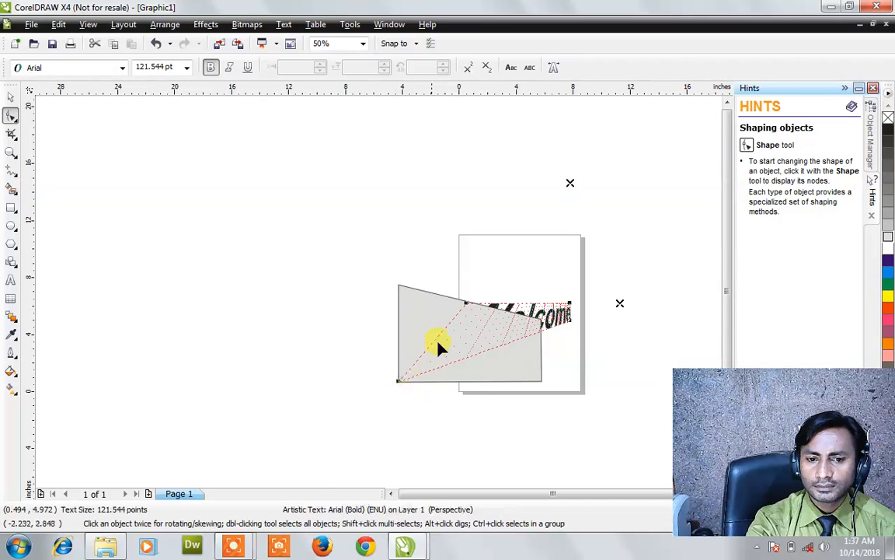
{"action": "left_click_drag", "start_coordinate": [463, 297], "coordinate": [399, 286]}
{"action": "left_click_drag", "start_coordinate": [571, 321], "coordinate": [535, 368]}
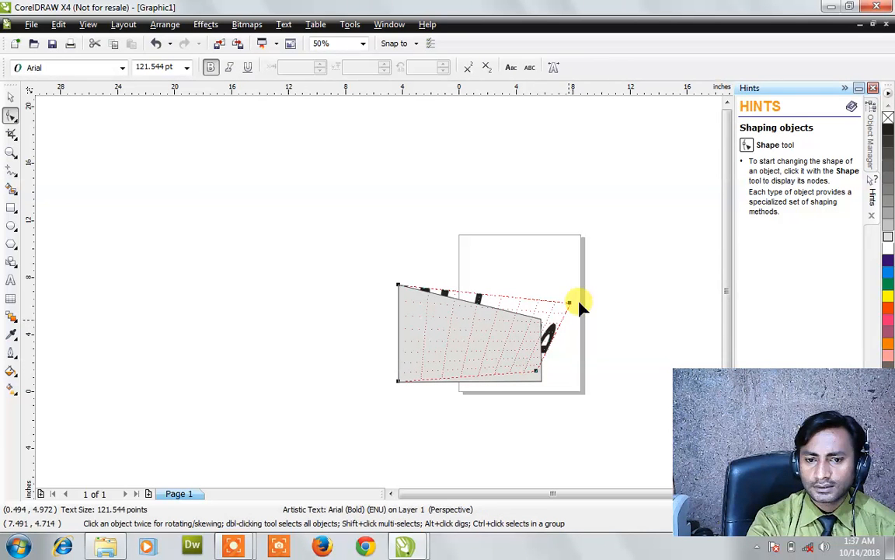
{"action": "left_click_drag", "start_coordinate": [569, 300], "coordinate": [541, 328]}
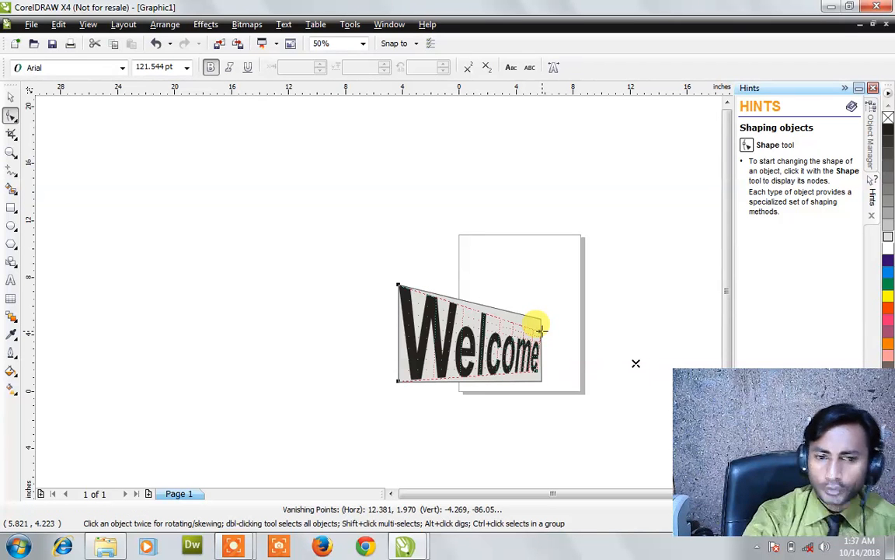
{"action": "left_click", "coordinate": [11, 95]}
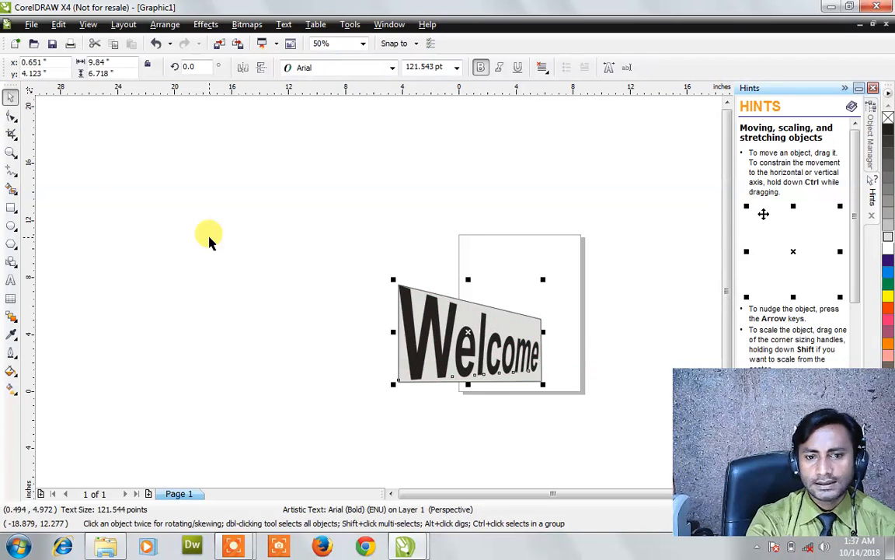
{"action": "left_click", "coordinate": [208, 241]}
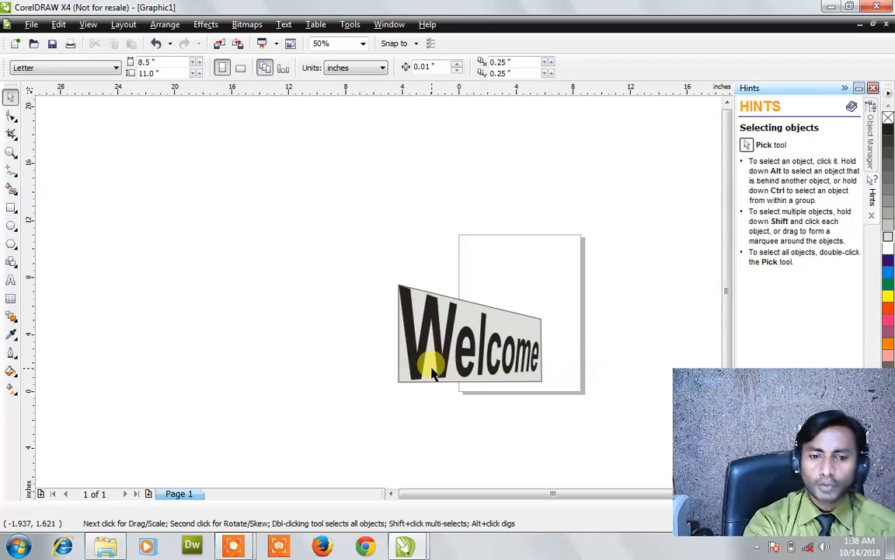
Step: Delete the slanted gray shape and scale the "Welcome" text to about 5.96 by 4.07 inches, placed at about (4.28, 6.51) on the page
{"action": "left_click", "coordinate": [476, 316]}
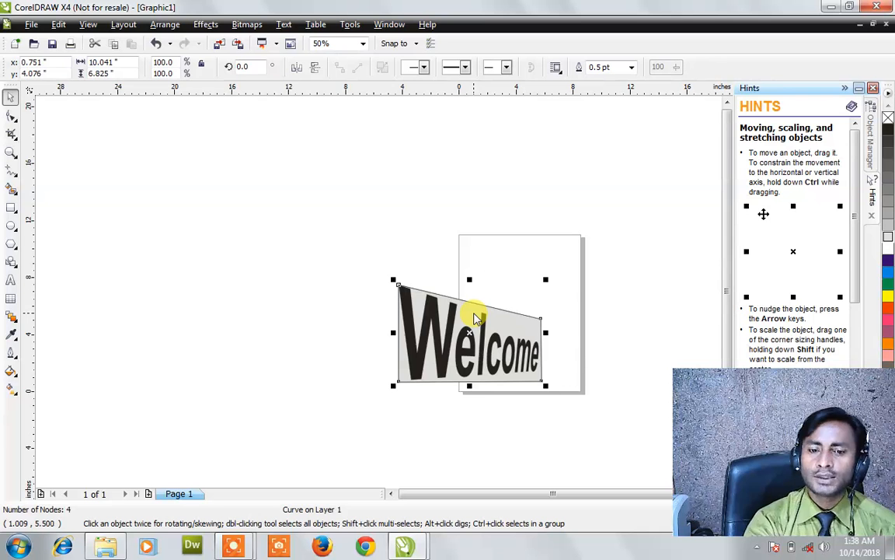
{"action": "key", "text": "Delete"}
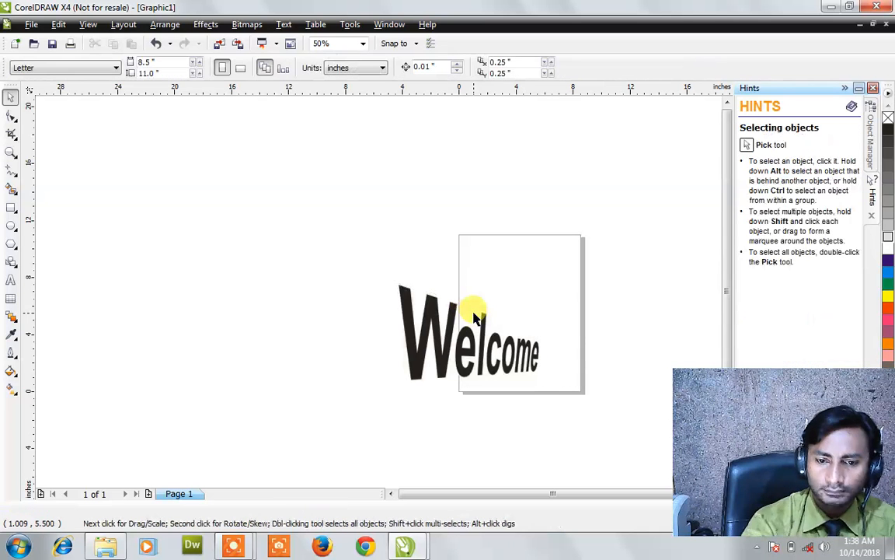
{"action": "left_click", "coordinate": [466, 357]}
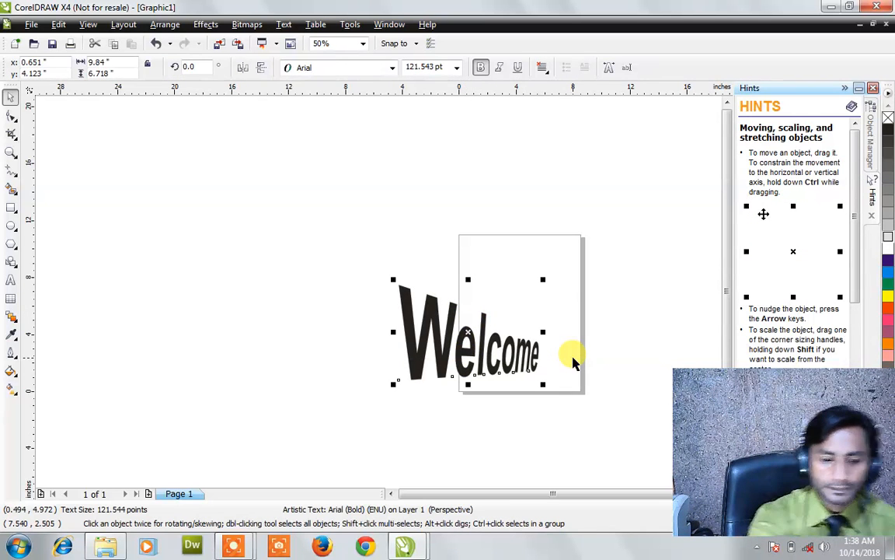
{"action": "scroll", "coordinate": [572, 362], "scroll_direction": "up", "scroll_amount": 1}
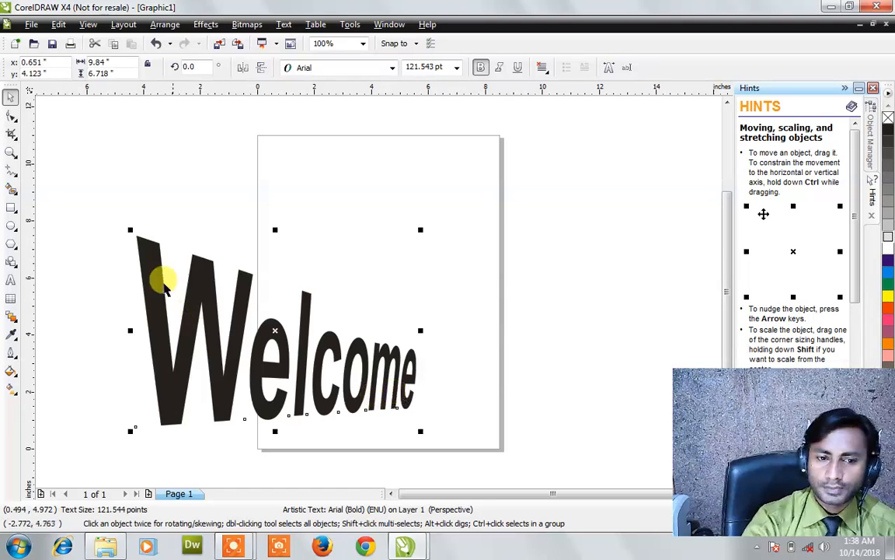
{"action": "left_click_drag", "start_coordinate": [134, 233], "coordinate": [250, 315]}
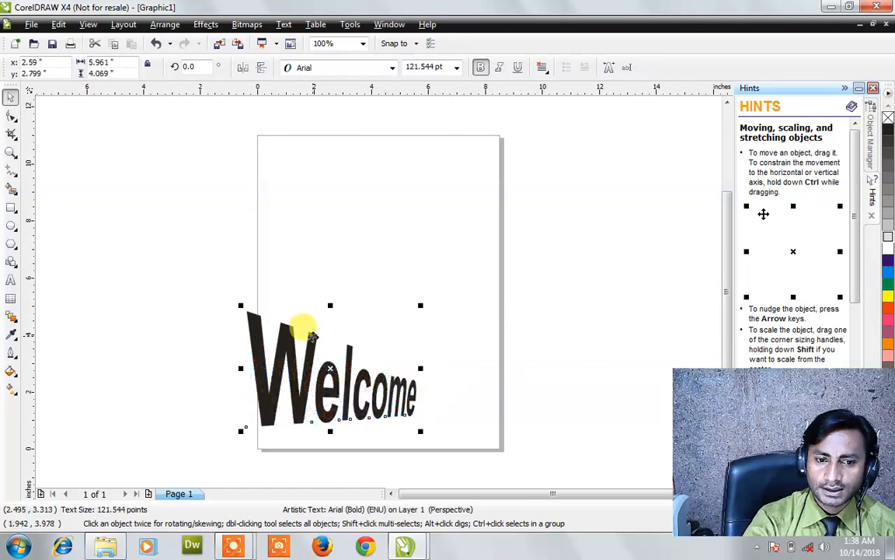
{"action": "left_click_drag", "start_coordinate": [326, 315], "coordinate": [360, 231]}
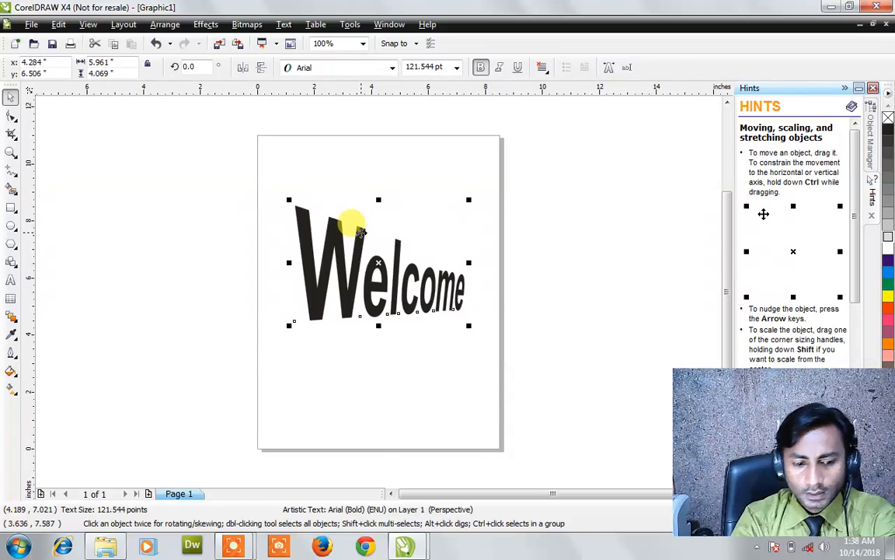
{"action": "key", "text": "shift+F2"}
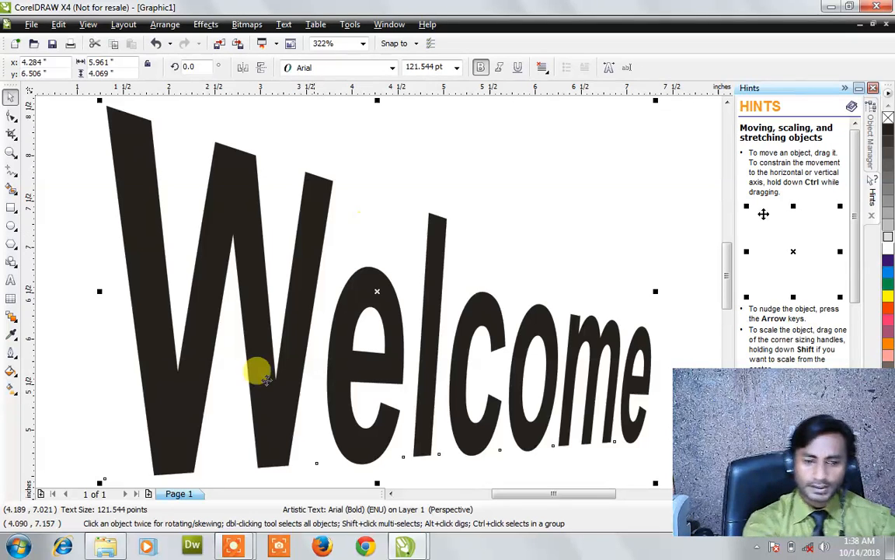
Step: Create a boundary outline around the "Welcome" text with the Create Boundary effect
{"action": "mouse_move", "coordinate": [235, 550]}
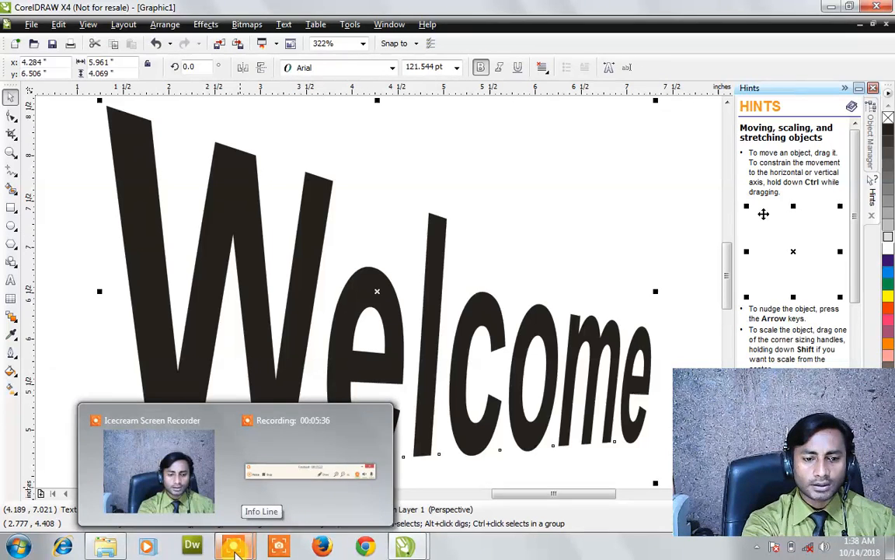
{"action": "left_click", "coordinate": [274, 318]}
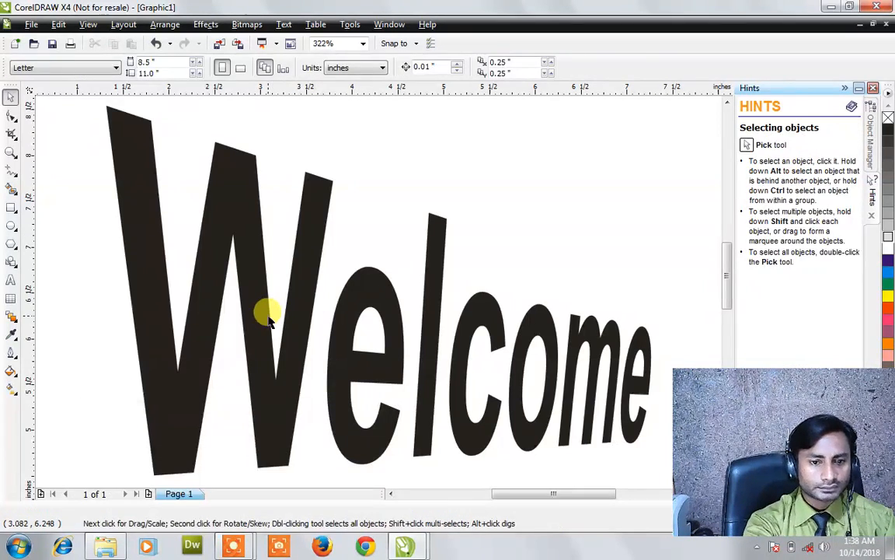
{"action": "left_click", "coordinate": [268, 312]}
{"action": "left_click", "coordinate": [204, 25]}
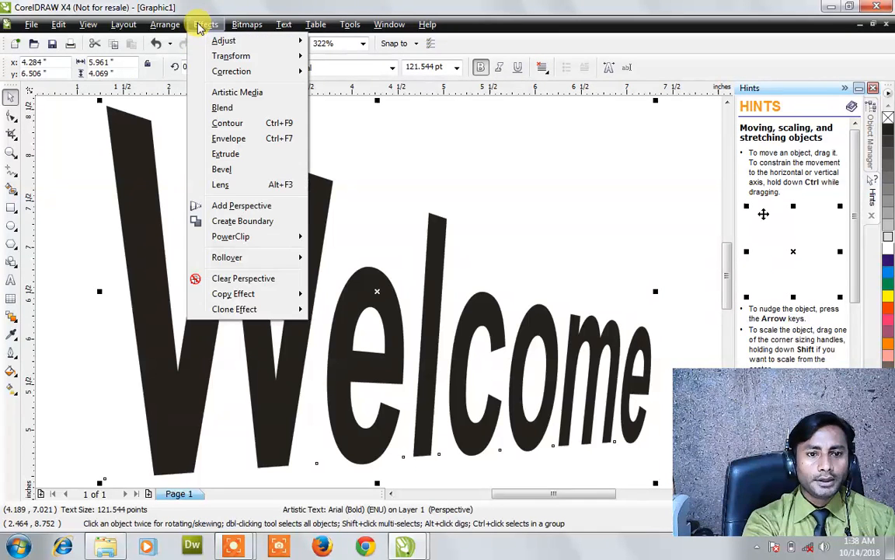
{"action": "left_click", "coordinate": [251, 222]}
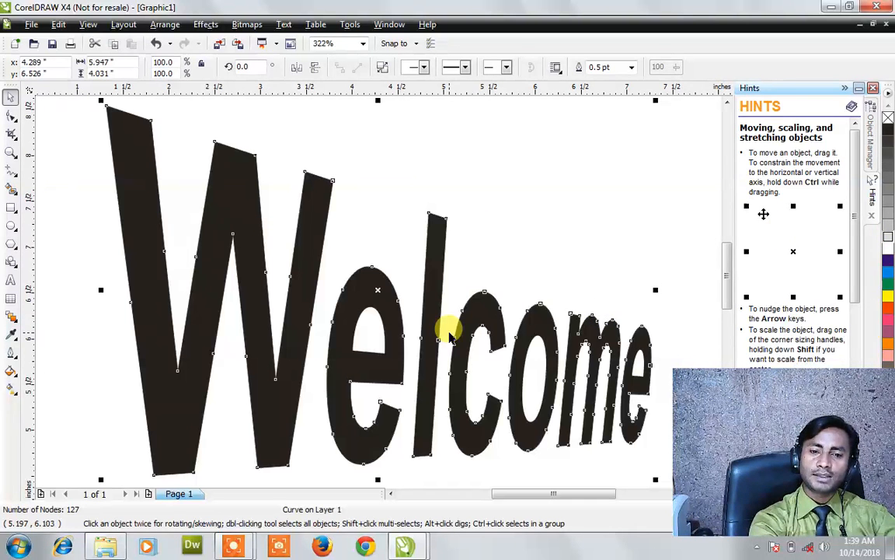
Step: Move the boundary outline above the black text, to about (4.39, 9.73) inches
{"action": "left_click_drag", "start_coordinate": [460, 319], "coordinate": [482, 179]}
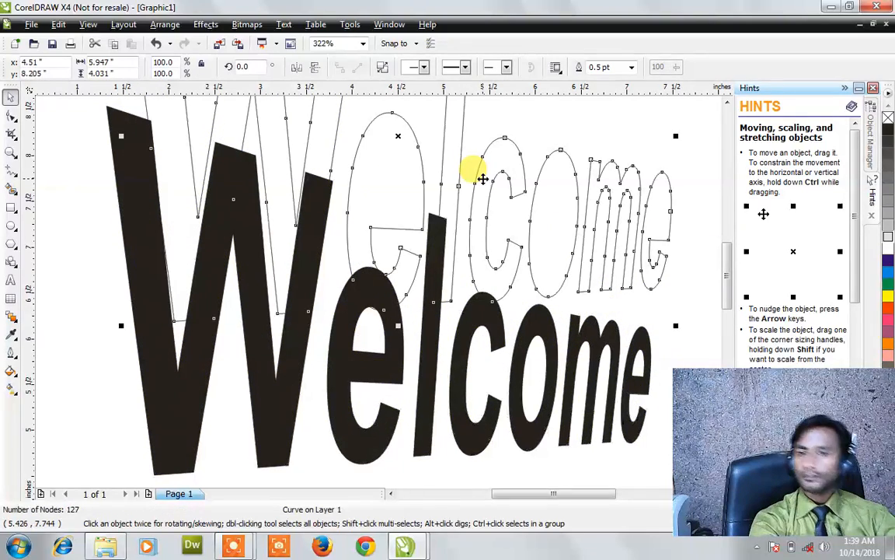
{"action": "scroll", "coordinate": [483, 179], "scroll_direction": "down", "scroll_amount": 3}
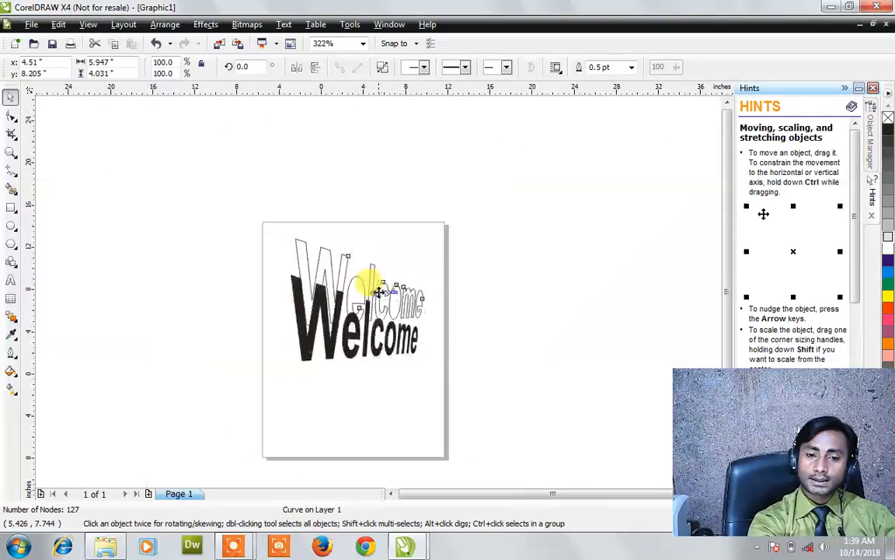
{"action": "scroll", "coordinate": [378, 292], "scroll_direction": "up", "scroll_amount": 2}
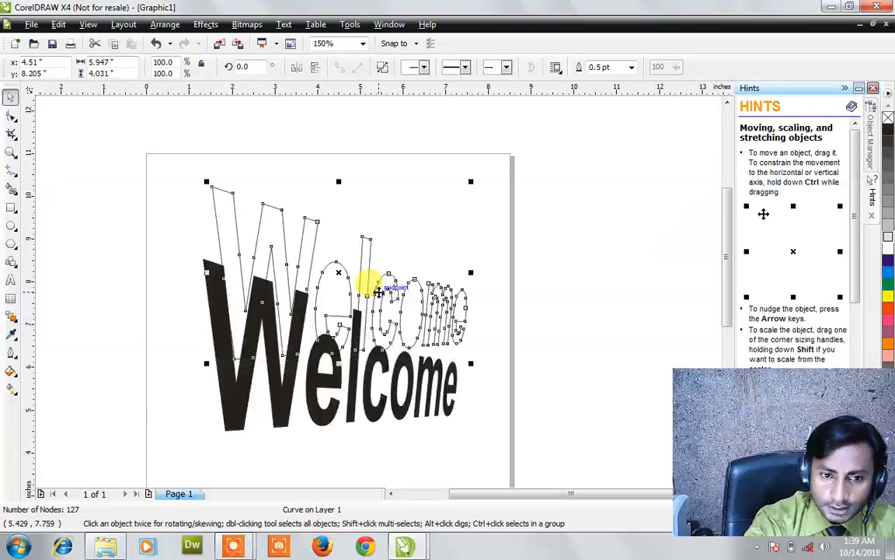
{"action": "left_click_drag", "start_coordinate": [351, 293], "coordinate": [350, 225]}
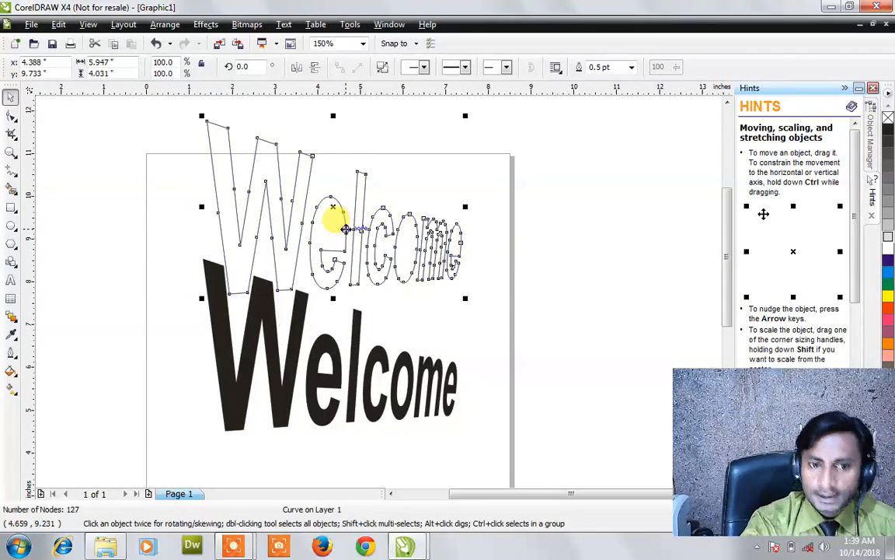
Step: Fill the "Welcome" boundary outline with dark blue and deselect it
{"action": "left_click", "coordinate": [389, 334]}
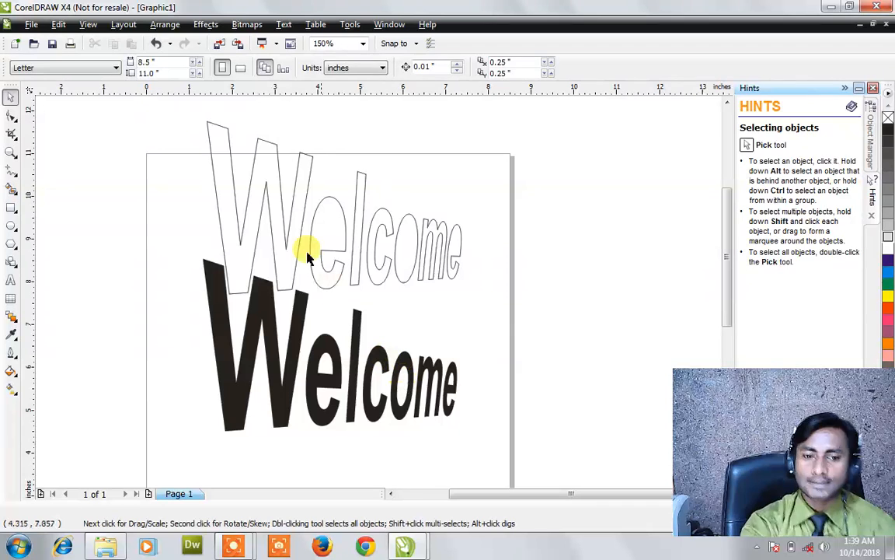
{"action": "left_click", "coordinate": [323, 201]}
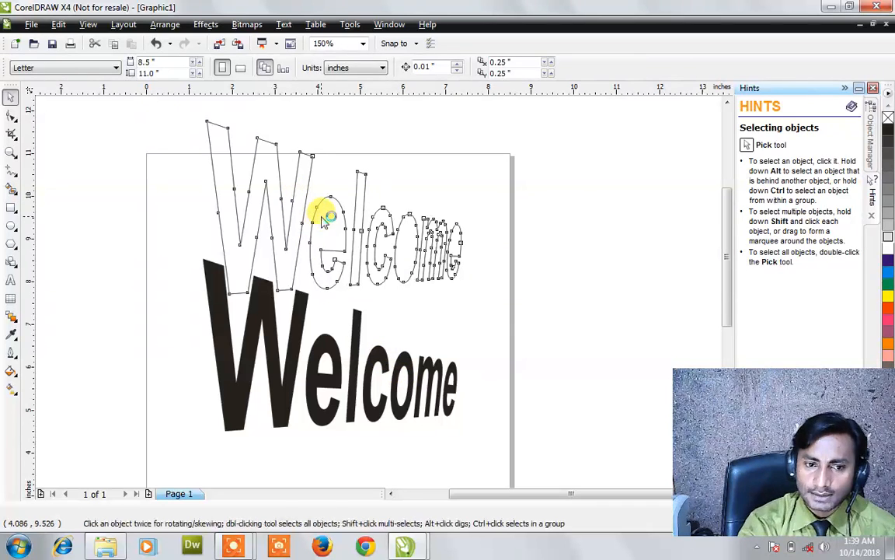
{"action": "left_click", "coordinate": [888, 260]}
{"action": "left_click", "coordinate": [507, 212]}
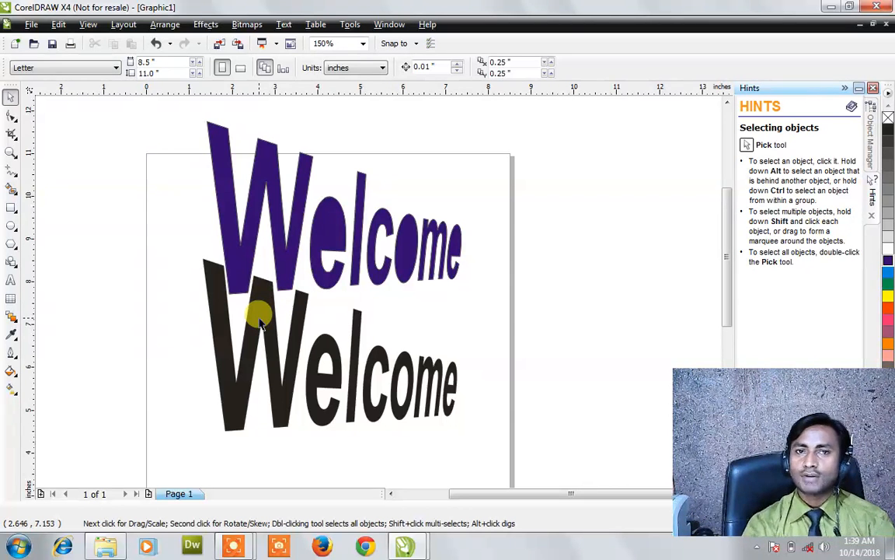
Step: Move the filled boundary shape to about (4.12, 6.52) inches, slightly left of the black text, and send it to the back
{"action": "left_click", "coordinate": [289, 259]}
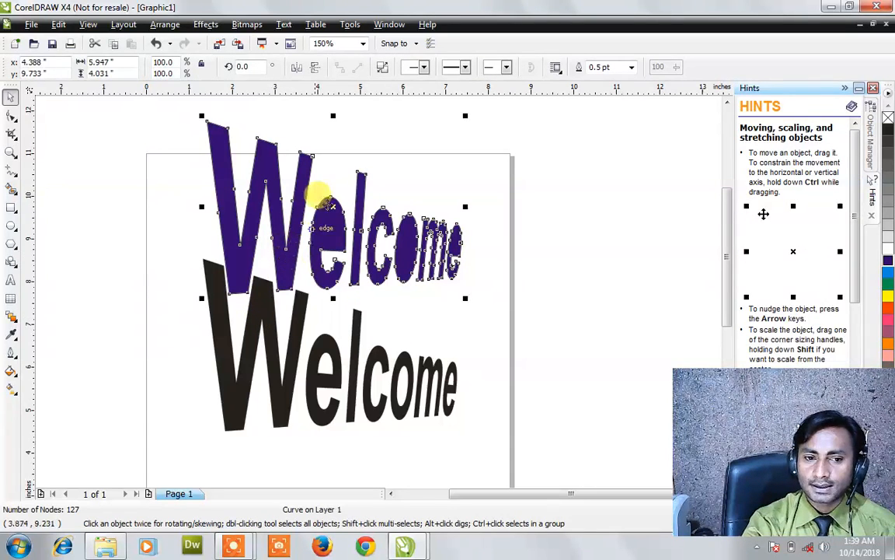
{"action": "left_click_drag", "start_coordinate": [284, 203], "coordinate": [262, 339]}
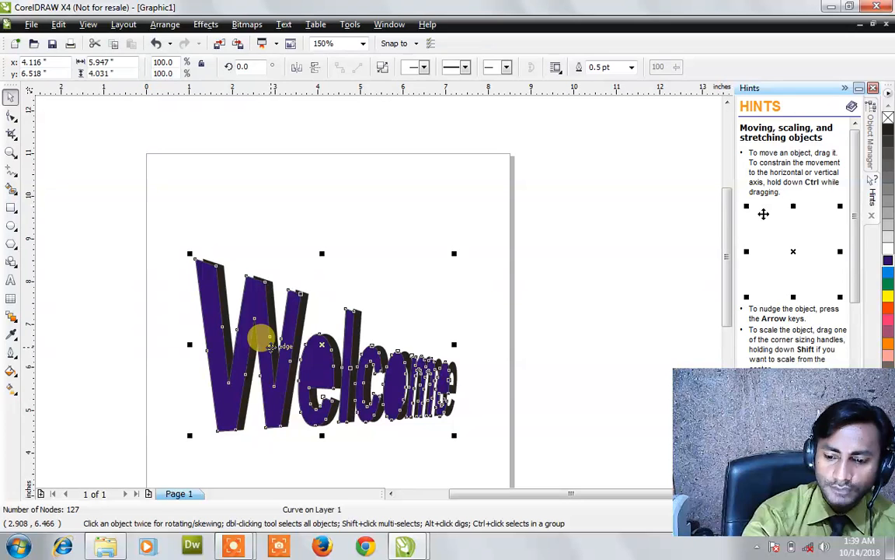
{"action": "key", "text": "shift+Page_Down"}
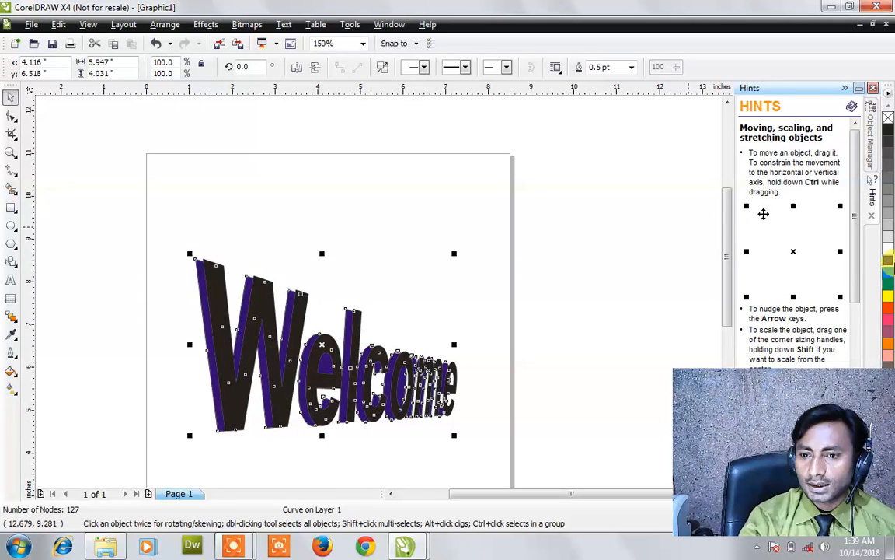
Step: Fill the boundary shape behind the text with yellow and shift it right to about x 4.18 inches
{"action": "left_click", "coordinate": [888, 289]}
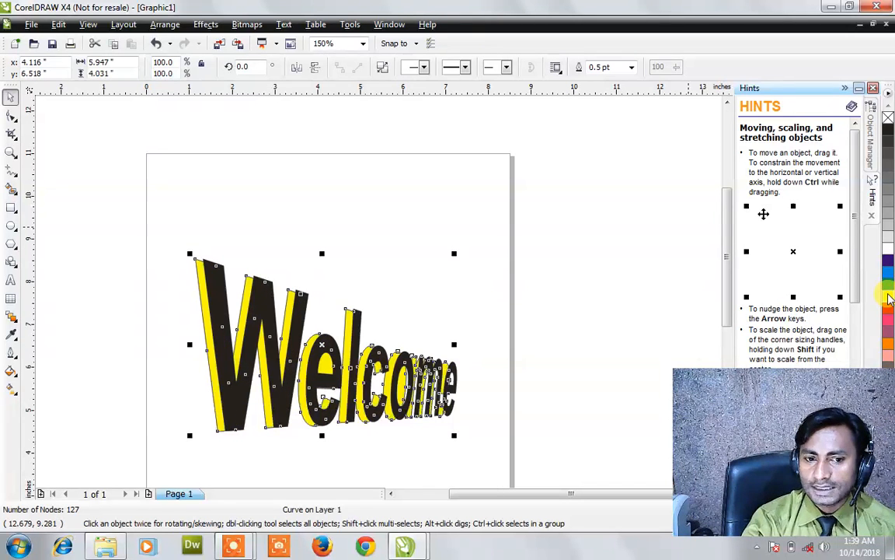
{"action": "left_click", "coordinate": [606, 268]}
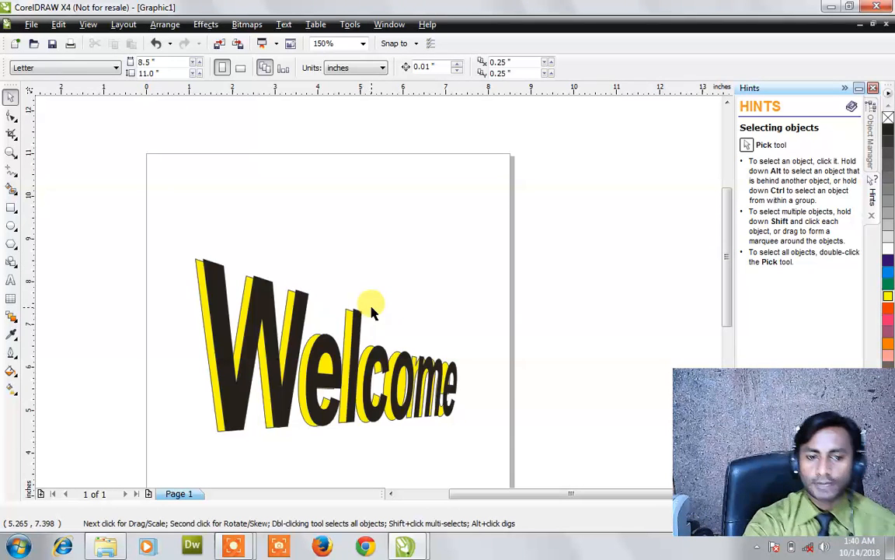
{"action": "left_click", "coordinate": [213, 338]}
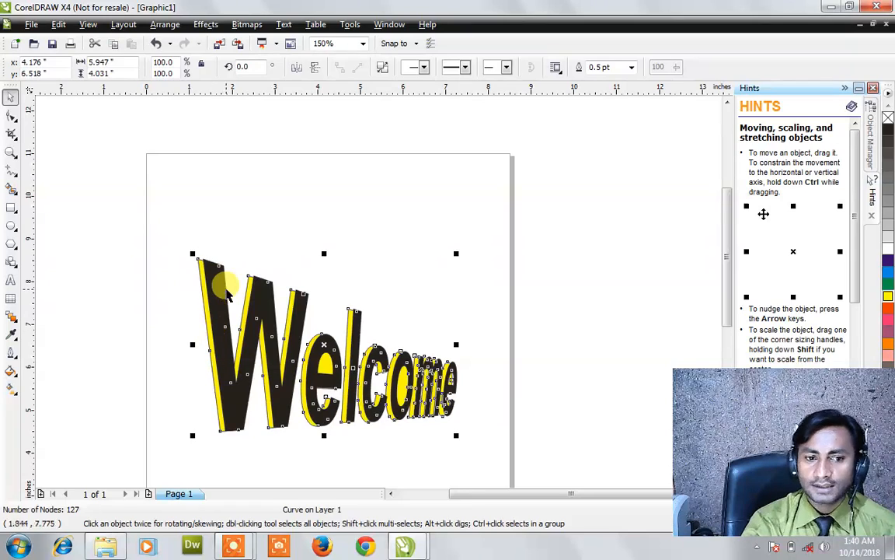
{"action": "key", "text": "ctrl+z"}
Step: Move the black "Welcome" text above the yellow-edged lettering, to about (4.37, 10.16) inches, and undo a trial yellow fill on it
{"action": "left_click_drag", "start_coordinate": [259, 294], "coordinate": [290, 177]}
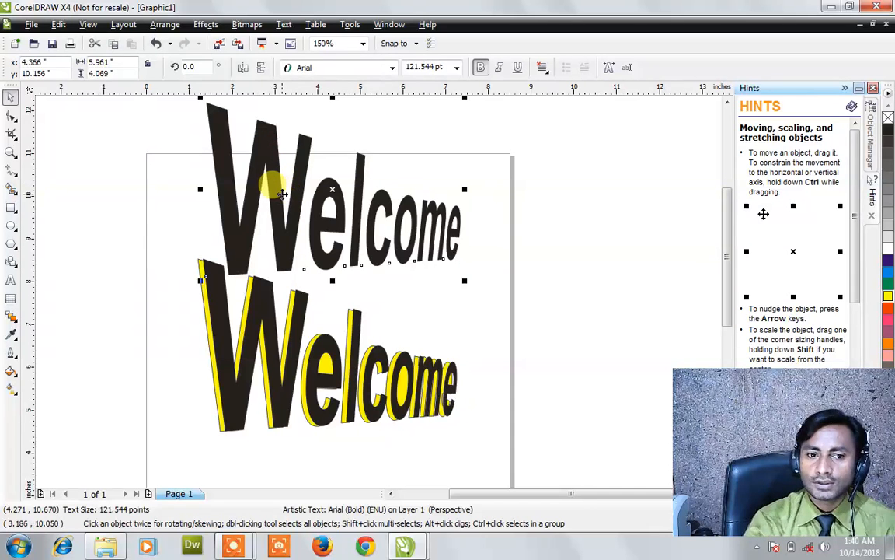
{"action": "key", "text": "plus"}
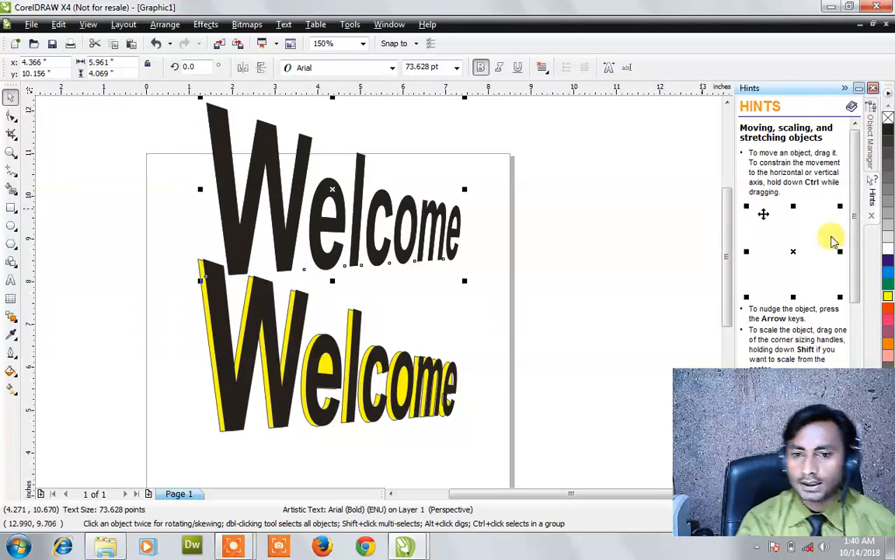
{"action": "left_click", "coordinate": [888, 296]}
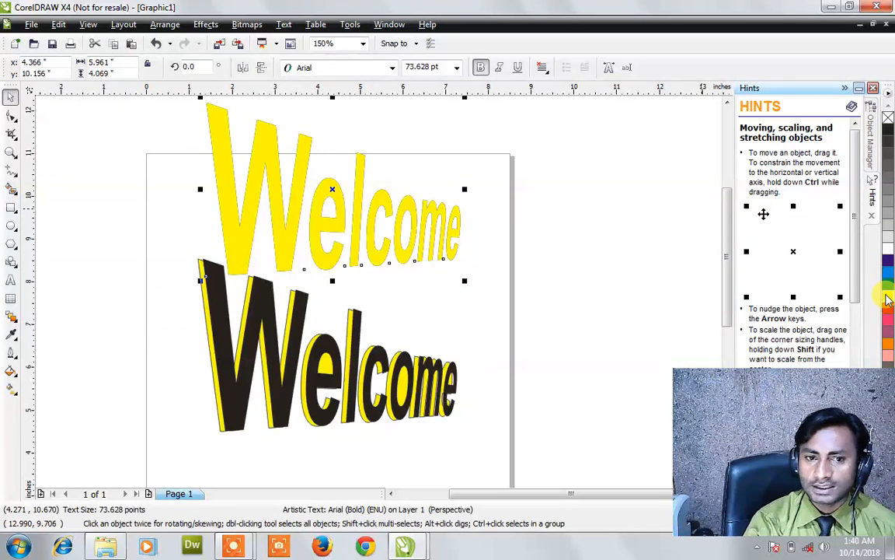
{"action": "key", "text": "ctrl+z"}
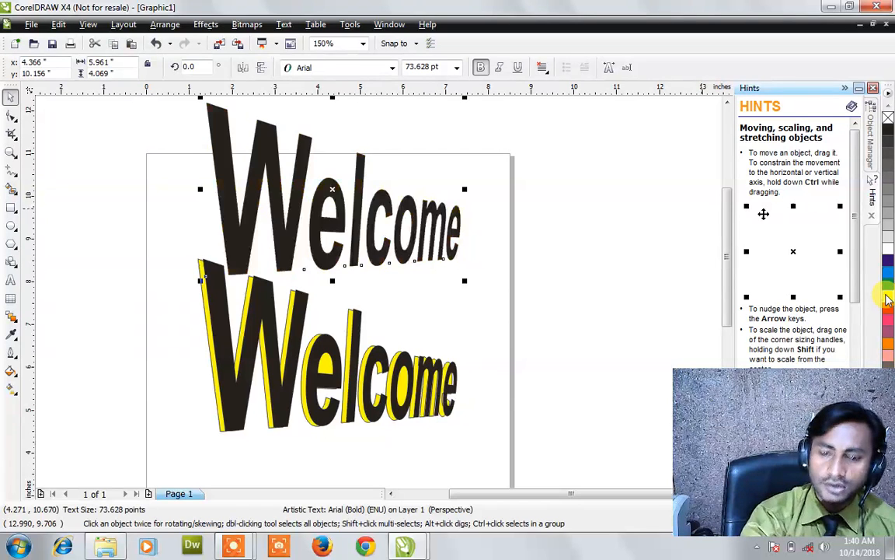
Step: Offset the yellow copy behind the upper black "Welcome" text to about (4.48, 10.16) inches and deselect it
{"action": "key", "text": "Up"}
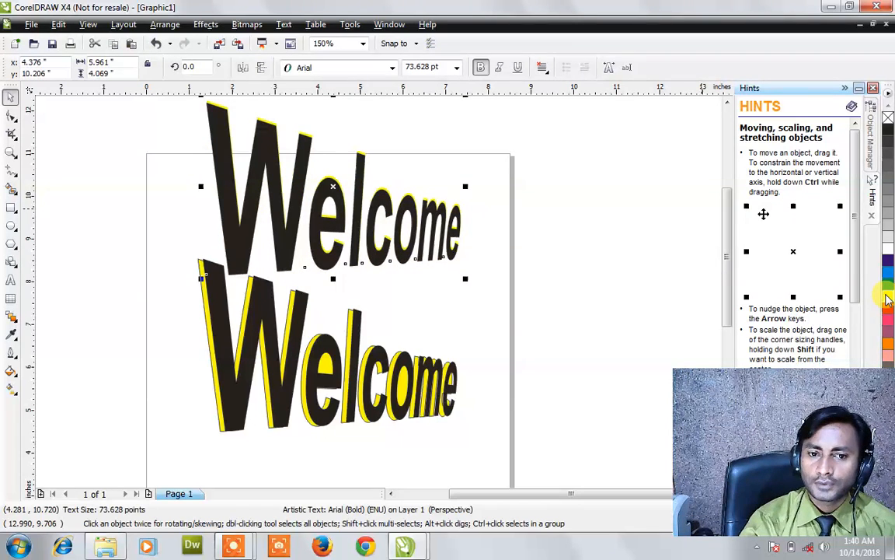
{"action": "key", "text": "Right"}
{"action": "key", "text": "Right"}
{"action": "key", "text": "Right"}
{"action": "key", "text": "Right"}
{"action": "key", "text": "Right"}
{"action": "key", "text": "Right"}
{"action": "key", "text": "Left"}
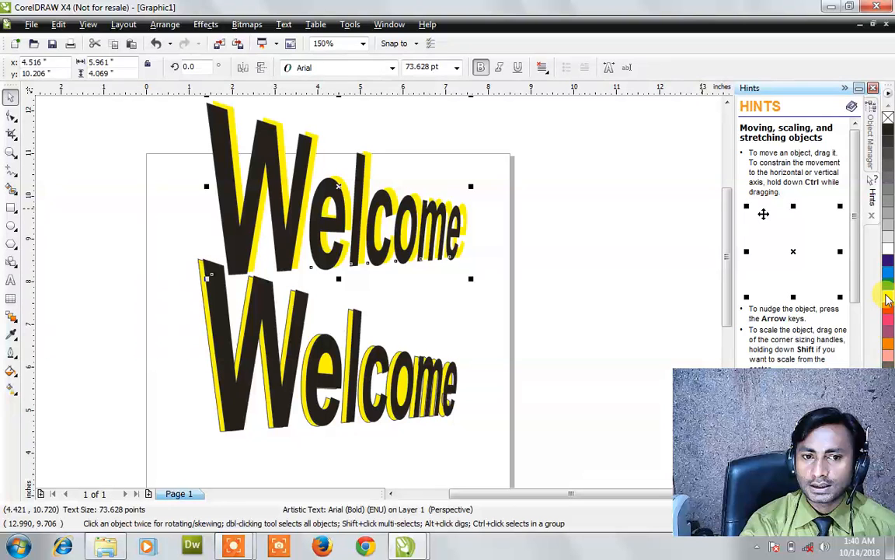
{"action": "key", "text": "Down"}
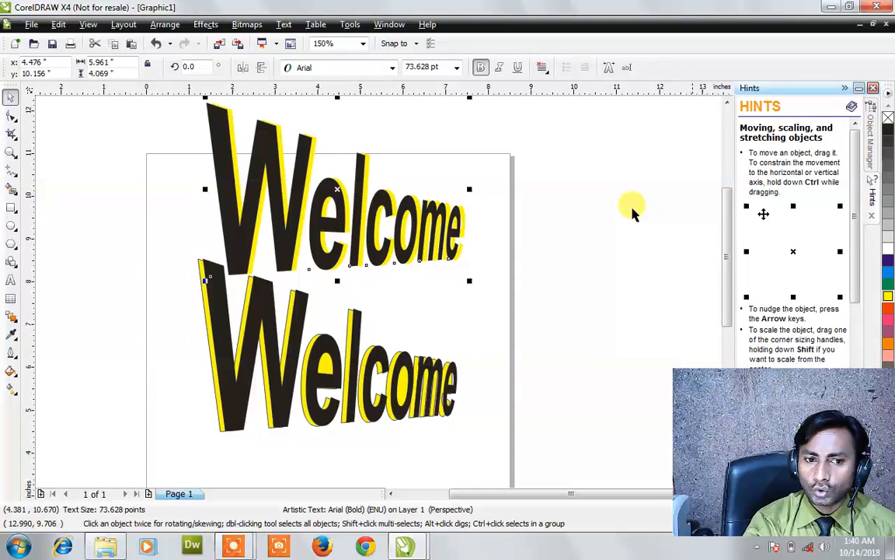
{"action": "left_click", "coordinate": [524, 346]}
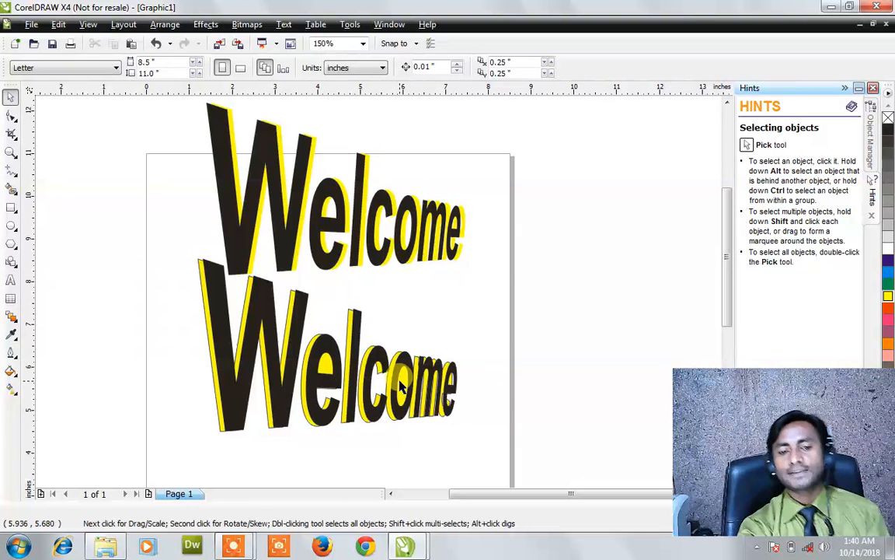
Step: Move the yellow boundary shape behind the lower "Welcome" text to about (4.21, 6.54) inches and deselect it
{"action": "left_click", "coordinate": [347, 346]}
{"action": "left_click_drag", "start_coordinate": [349, 343], "coordinate": [349, 342]}
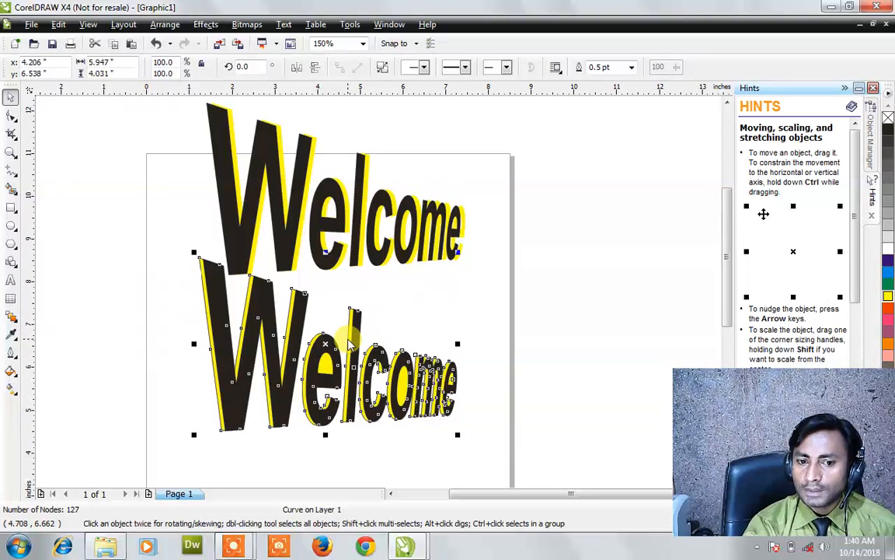
{"action": "left_click", "coordinate": [527, 303]}
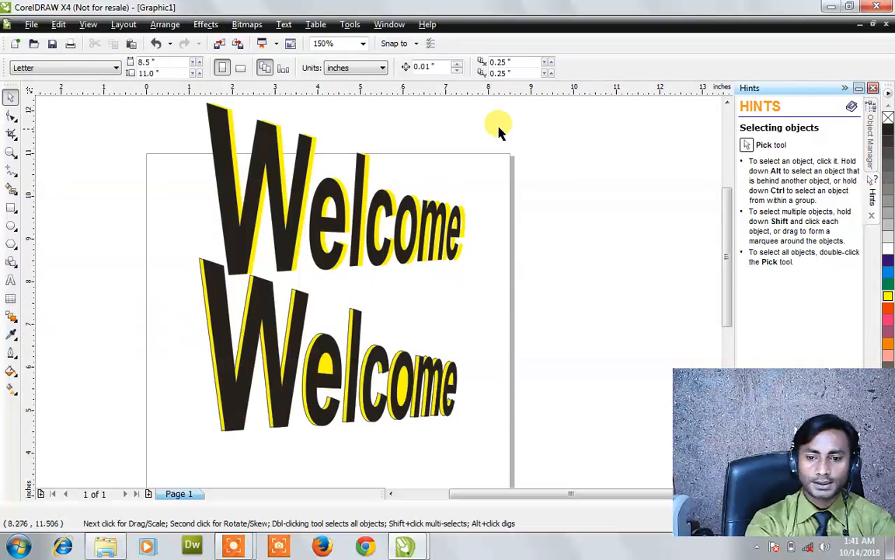
Step: Delete the upper pair of "Welcome" texts and the lower text with its boundary shape, clearing the page
{"action": "left_click_drag", "start_coordinate": [505, 102], "coordinate": [166, 288]}
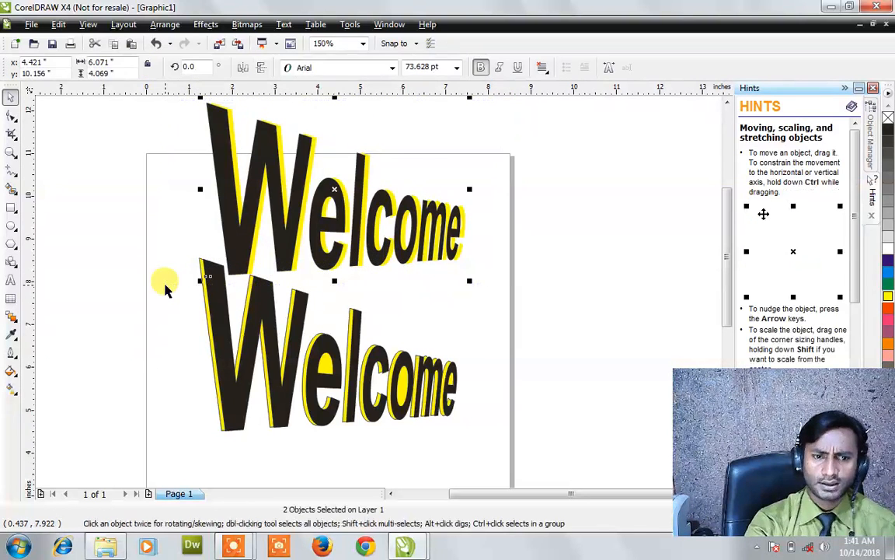
{"action": "key", "text": "Delete"}
{"action": "left_click_drag", "start_coordinate": [510, 220], "coordinate": [146, 475]}
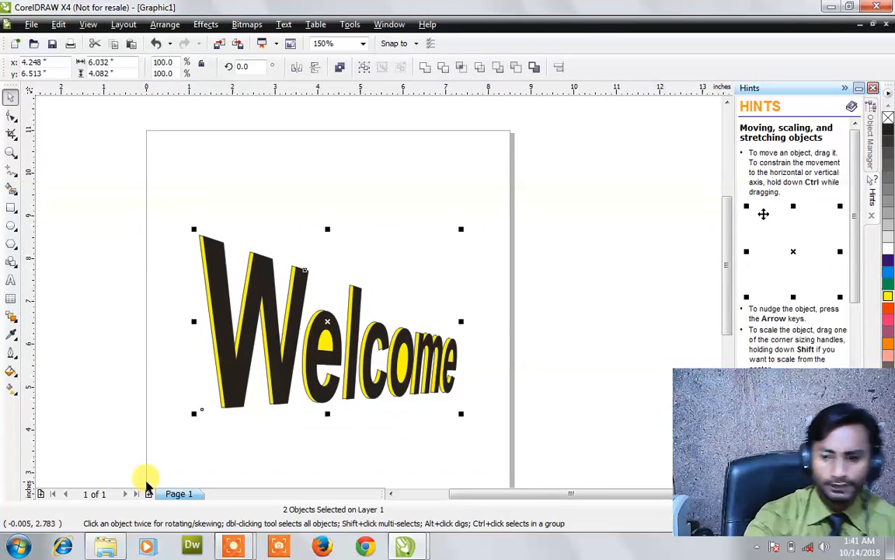
{"action": "key", "text": "Delete"}
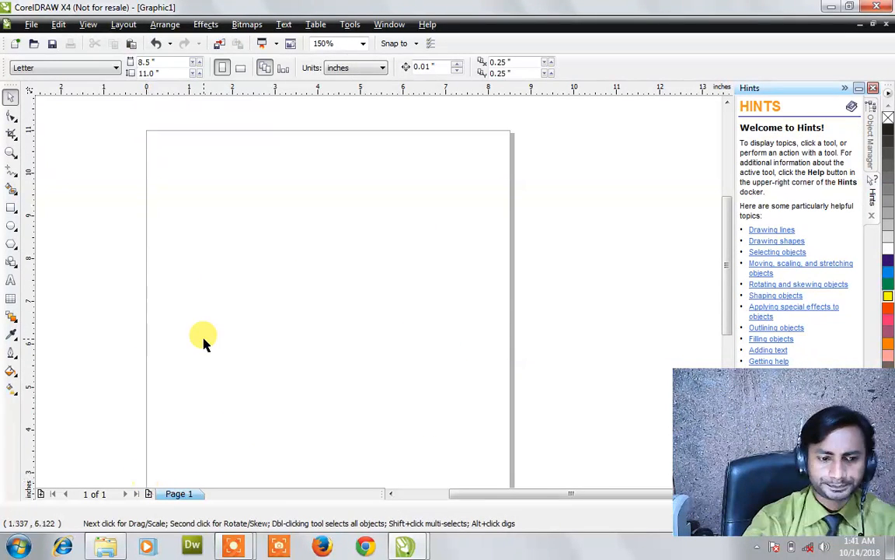
{"action": "left_click", "coordinate": [170, 25]}
{"action": "mouse_move", "coordinate": [204, 31]}
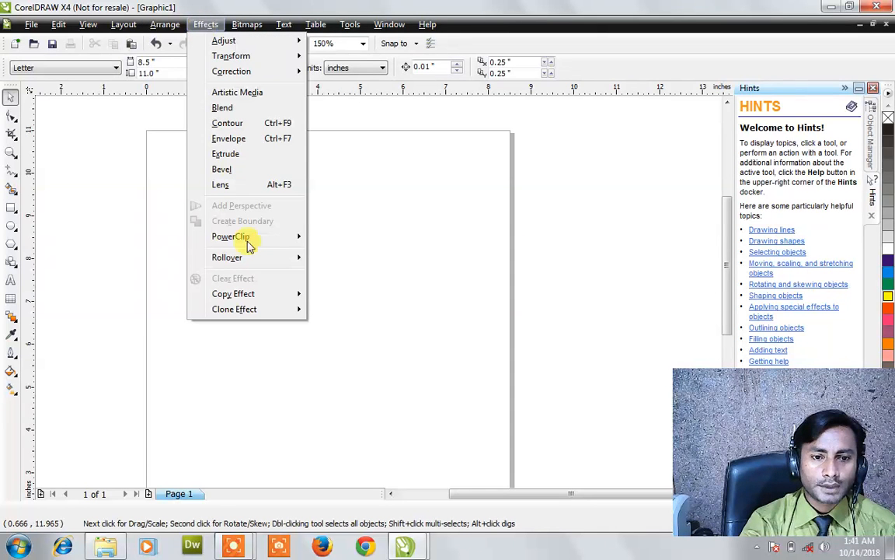
{"action": "mouse_move", "coordinate": [248, 242]}
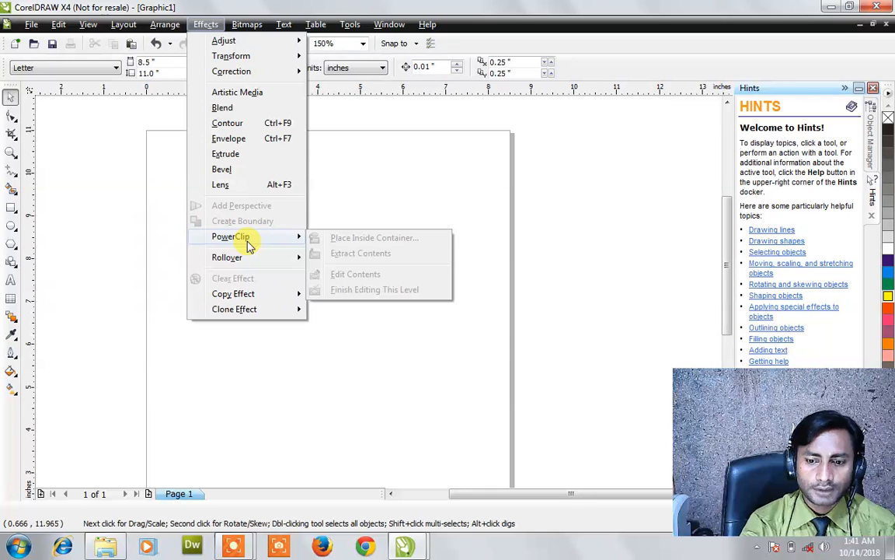
{"action": "left_click", "coordinate": [246, 357]}
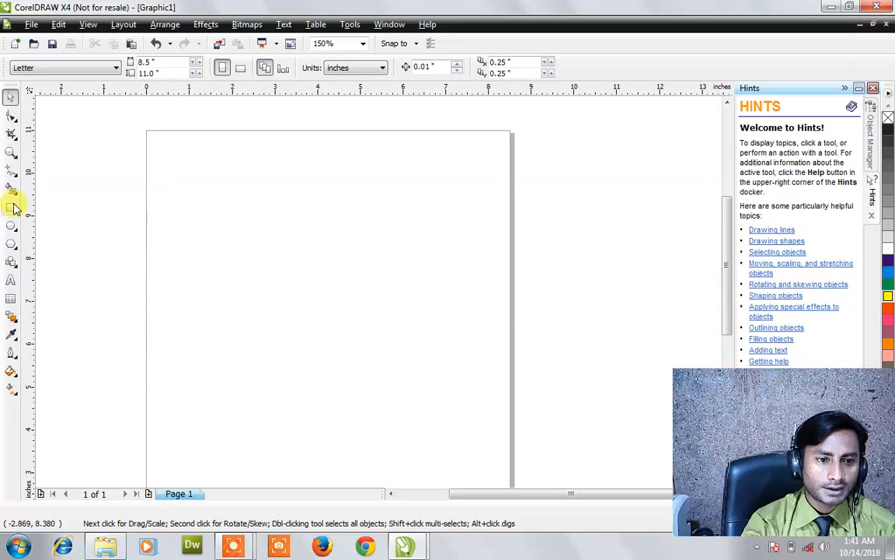
Step: Draw a heart basic shape about 3.44 by 4.12 inches, centred at about (3.33, 6.81) inches on the page
{"action": "left_click", "coordinate": [13, 263]}
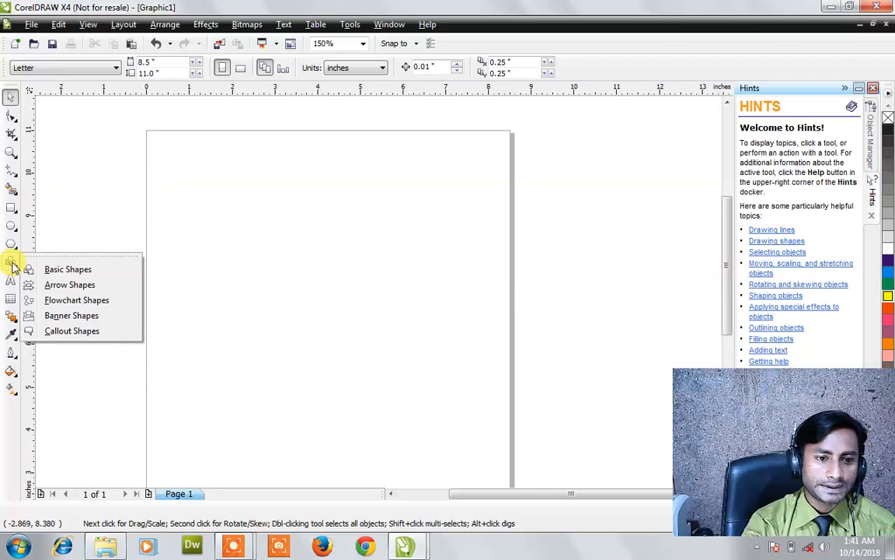
{"action": "left_click", "coordinate": [78, 270]}
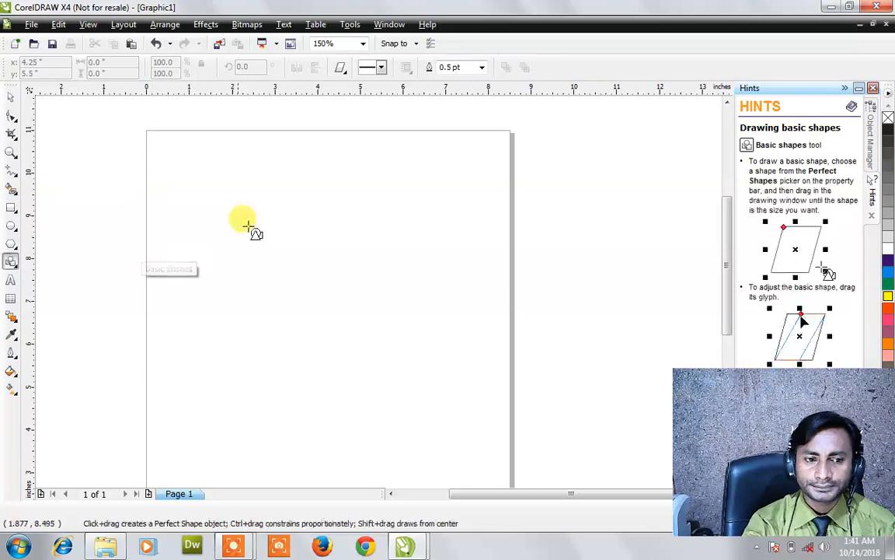
{"action": "left_click", "coordinate": [342, 67]}
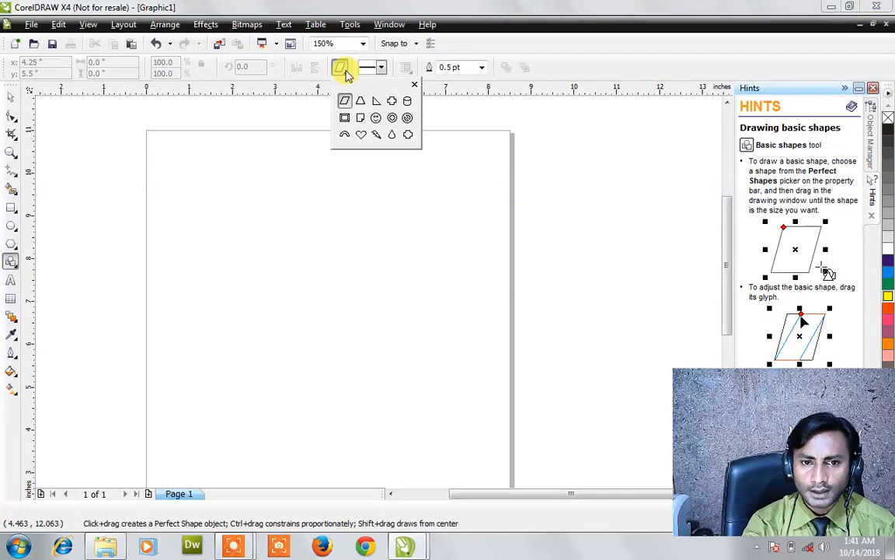
{"action": "left_click", "coordinate": [361, 136]}
{"action": "left_click_drag", "start_coordinate": [215, 220], "coordinate": [363, 398]}
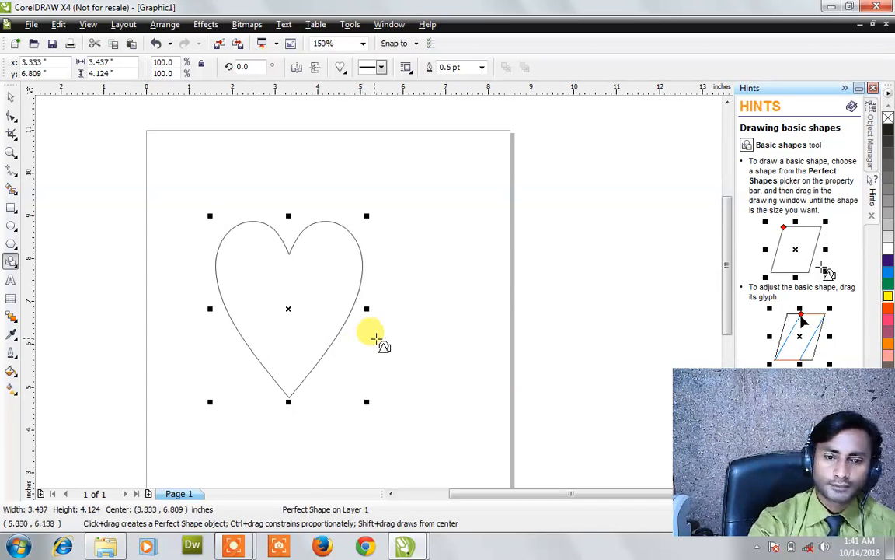
{"action": "left_click", "coordinate": [393, 345]}
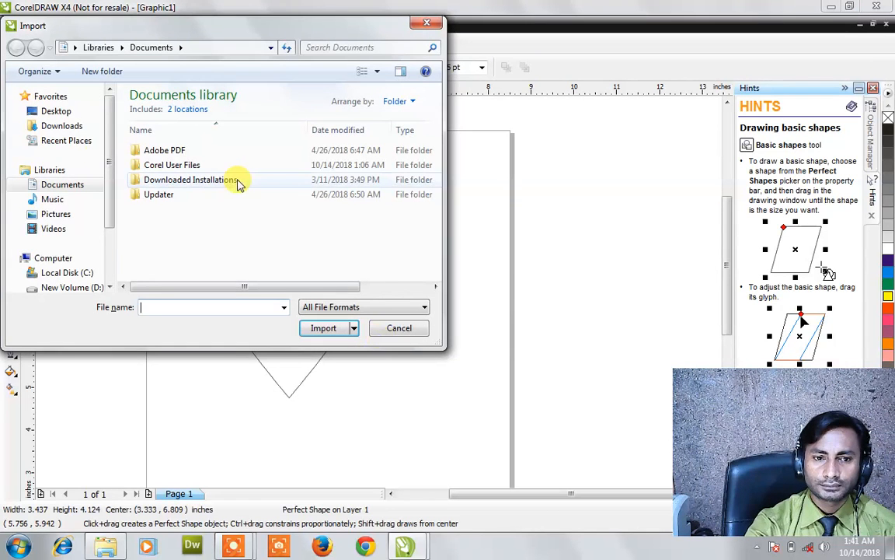
Step: Import the Chrysanthemum image from the Sample Pictures folder and place it at its original size beside the heart
{"action": "left_click", "coordinate": [56, 111]}
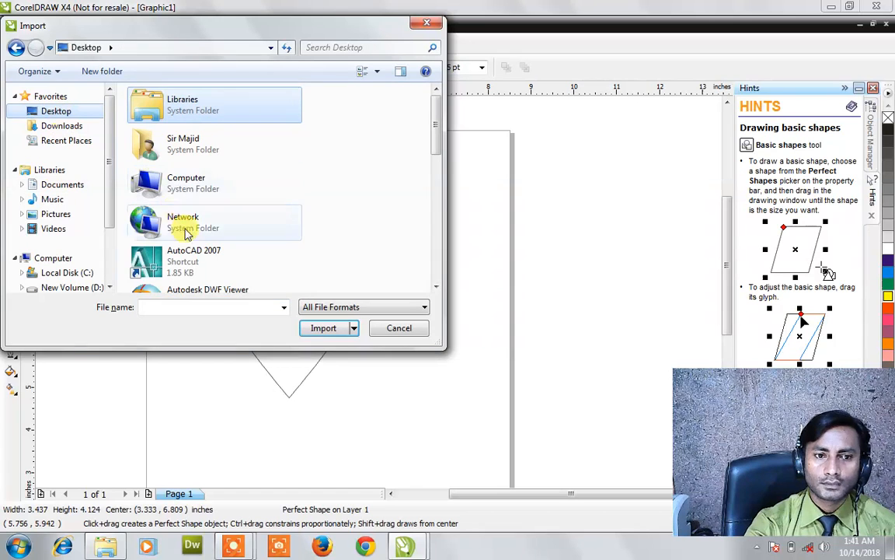
{"action": "mouse_move", "coordinate": [434, 144]}
{"action": "left_mouse_down"}
{"action": "mouse_move", "coordinate": [428, 265]}
{"action": "mouse_move", "coordinate": [428, 136]}
{"action": "left_mouse_up"}
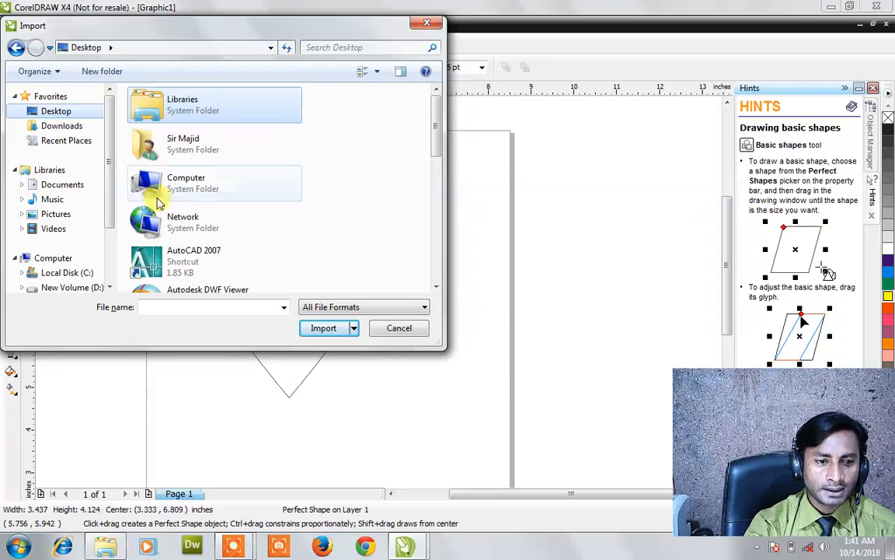
{"action": "left_click", "coordinate": [58, 214]}
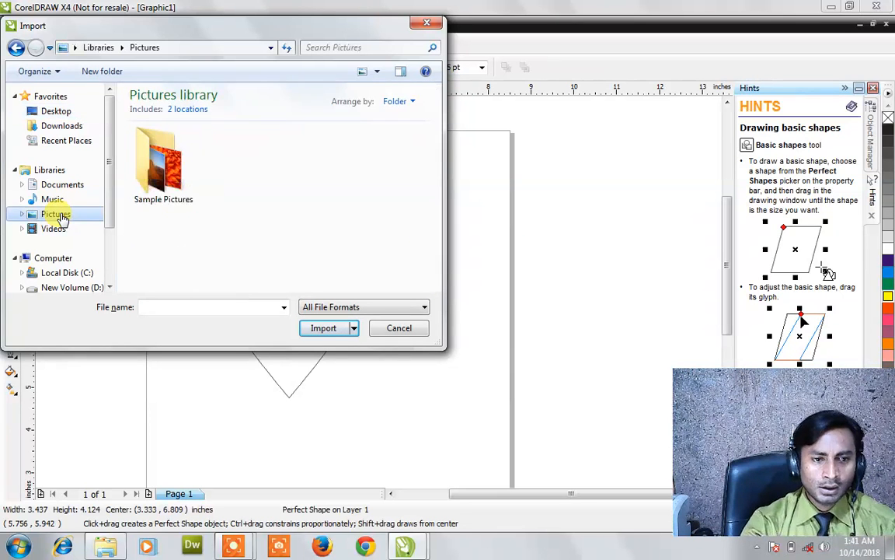
{"action": "double_click", "coordinate": [150, 166]}
{"action": "left_click", "coordinate": [217, 166]}
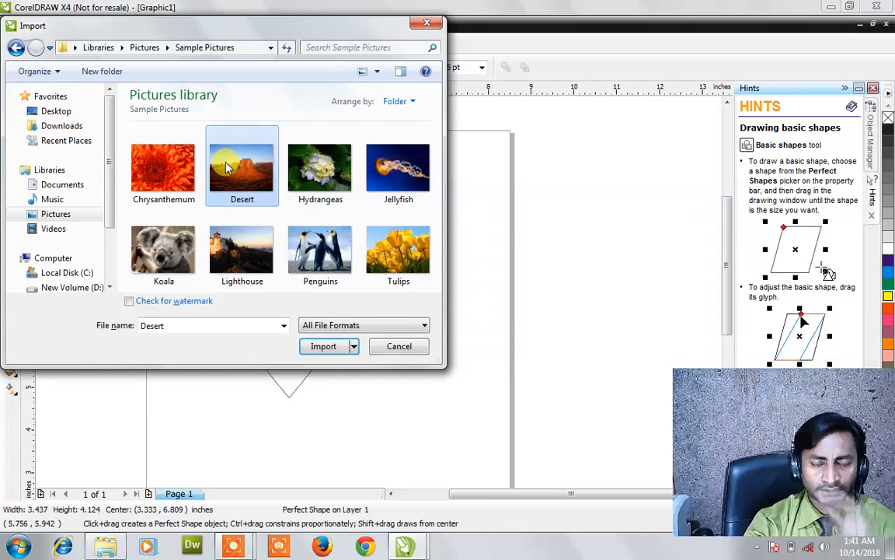
{"action": "left_click", "coordinate": [165, 167]}
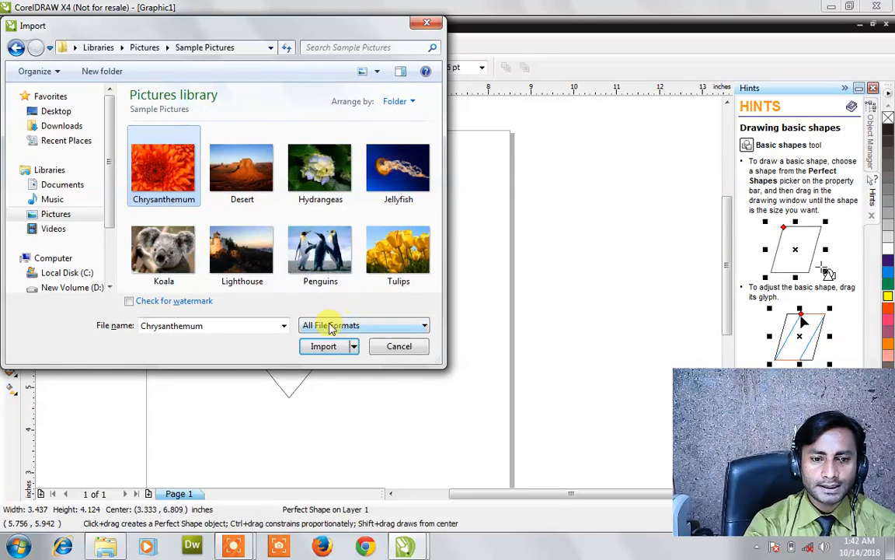
{"action": "left_click", "coordinate": [325, 347]}
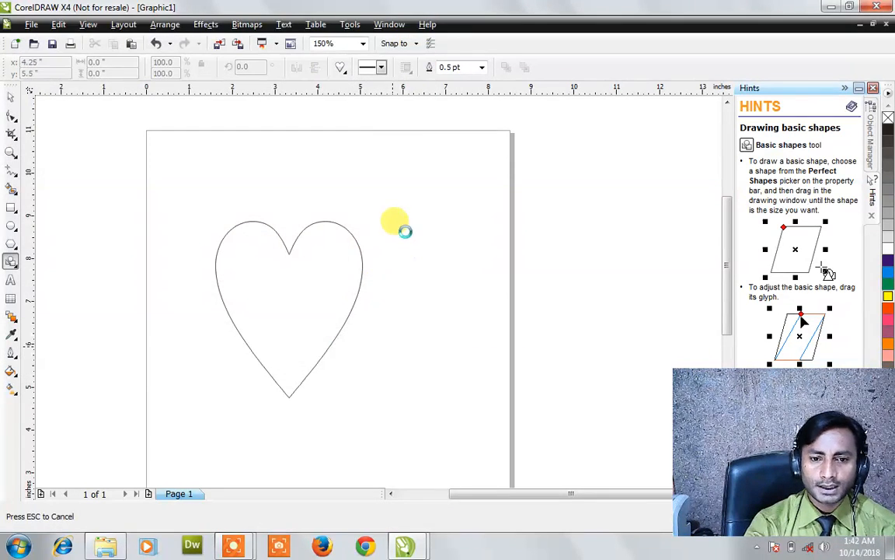
{"action": "left_click", "coordinate": [395, 195]}
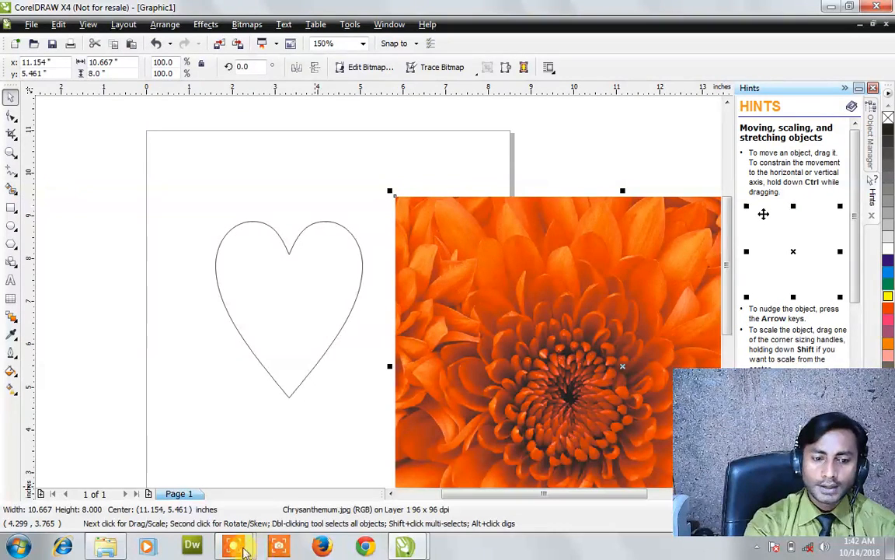
Step: Place the Chrysanthemum image inside the heart shape with PowerClip
{"action": "mouse_move", "coordinate": [242, 550]}
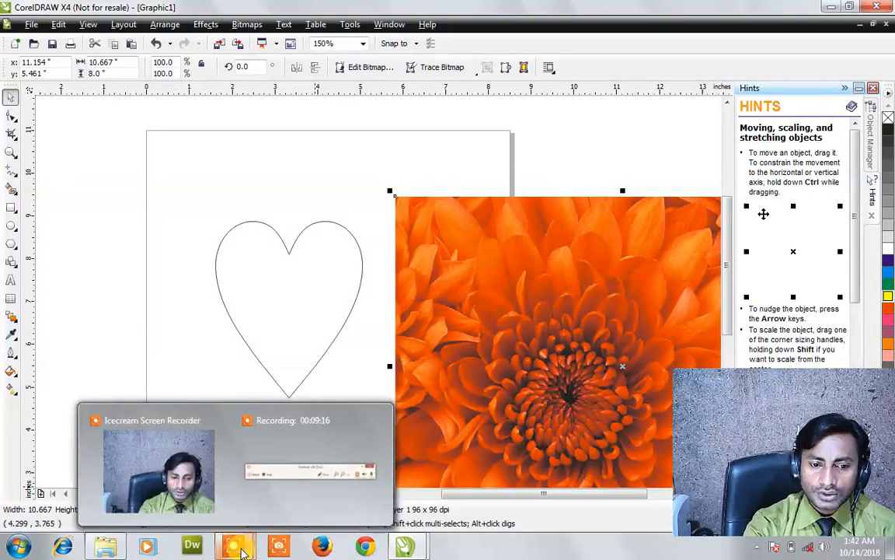
{"action": "left_click", "coordinate": [188, 319]}
{"action": "left_click", "coordinate": [425, 295]}
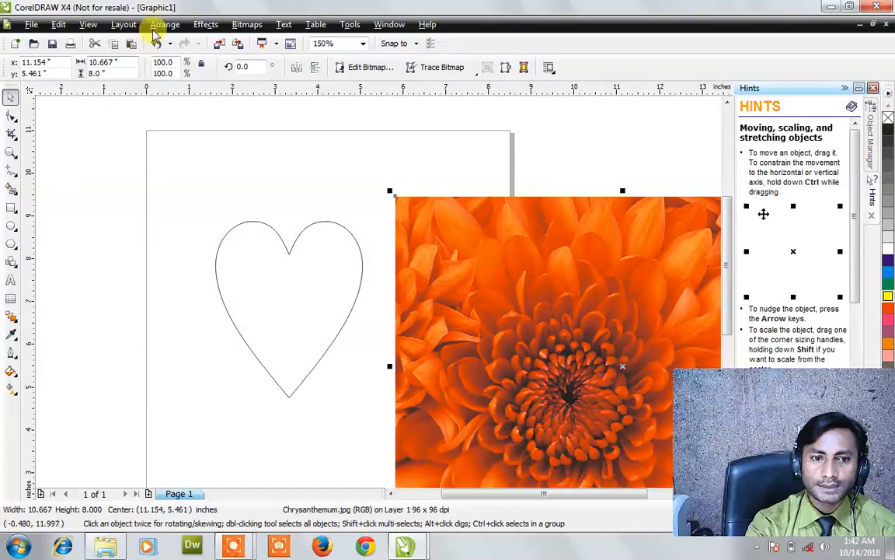
{"action": "left_click", "coordinate": [205, 24]}
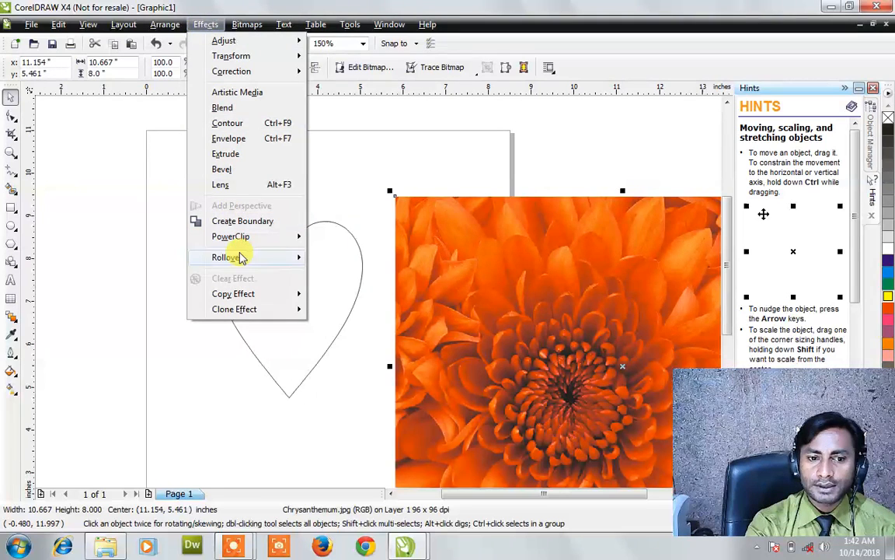
{"action": "mouse_move", "coordinate": [257, 238]}
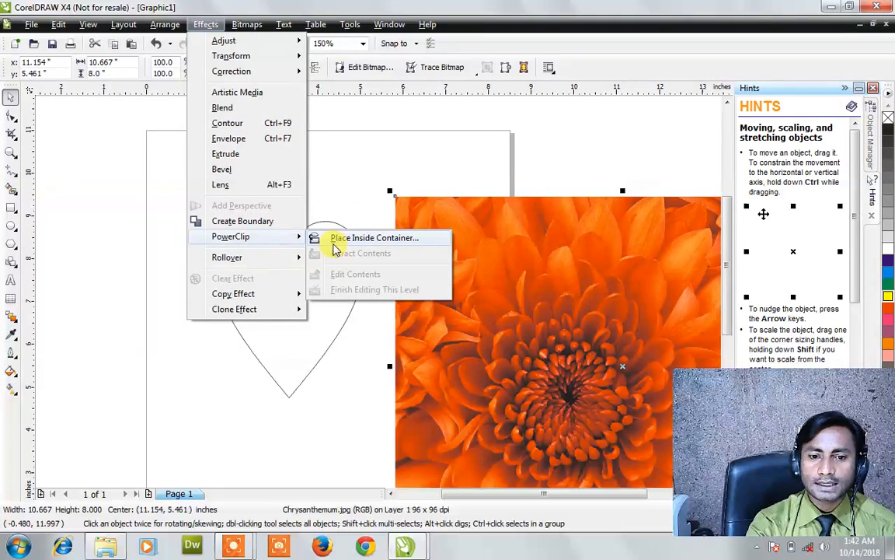
{"action": "left_click", "coordinate": [352, 239]}
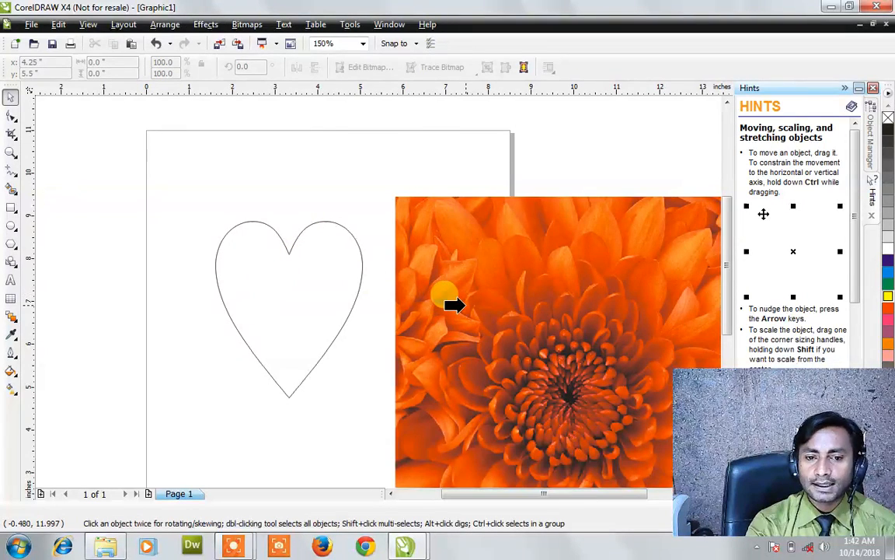
{"action": "left_click", "coordinate": [330, 287]}
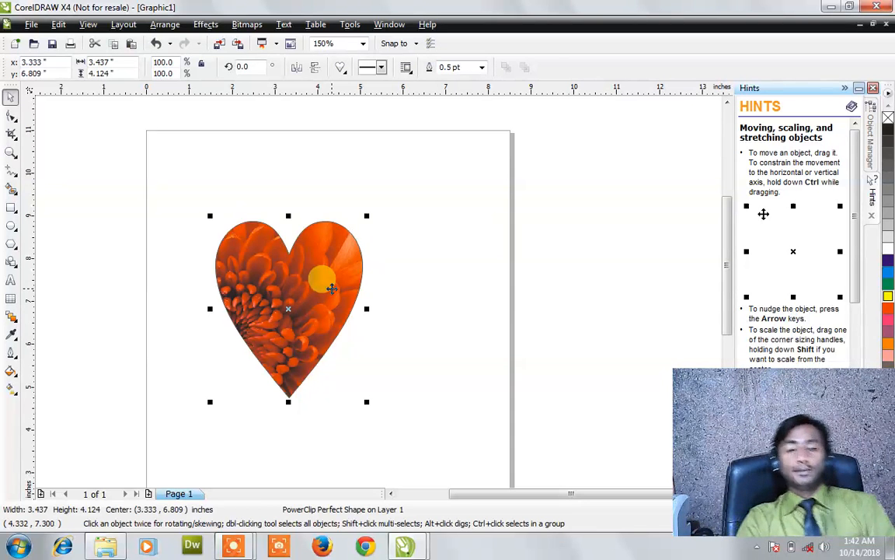
Step: Undo the PowerClip and bring the Chrysanthemum image back beside the empty heart
{"action": "key", "text": "ctrl+z"}
{"action": "key", "text": "Delete"}
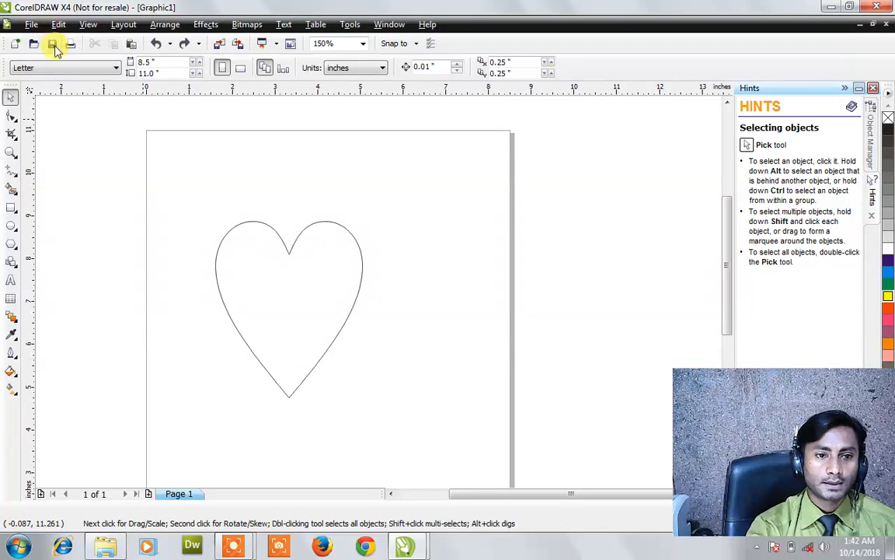
{"action": "left_click", "coordinate": [190, 45]}
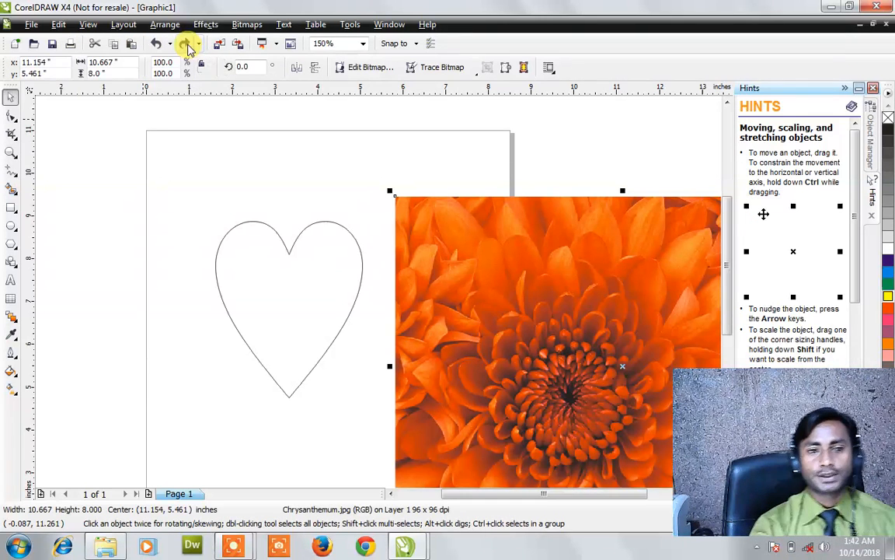
Step: Try to PowerClip the heart inside the Chrysanthemum image, retrying with the image as the container
{"action": "left_click", "coordinate": [441, 188]}
{"action": "left_click", "coordinate": [440, 237]}
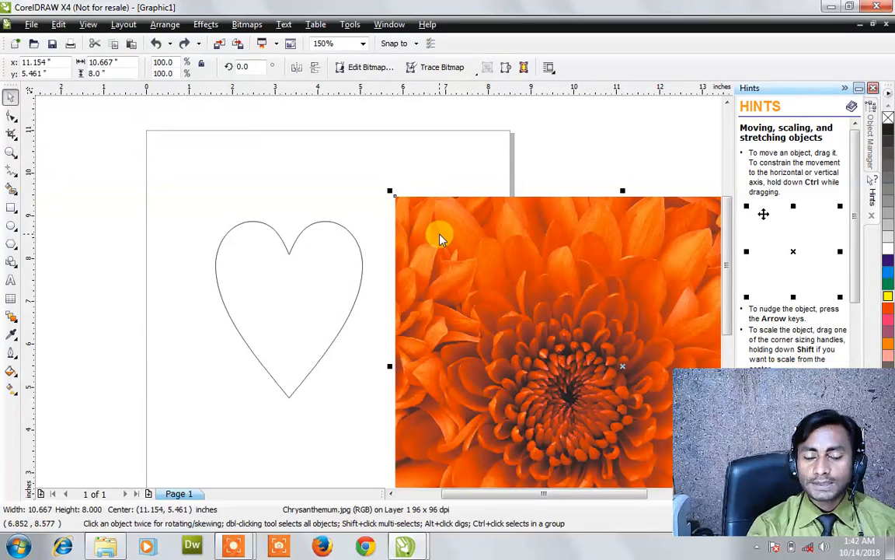
{"action": "left_click", "coordinate": [250, 243]}
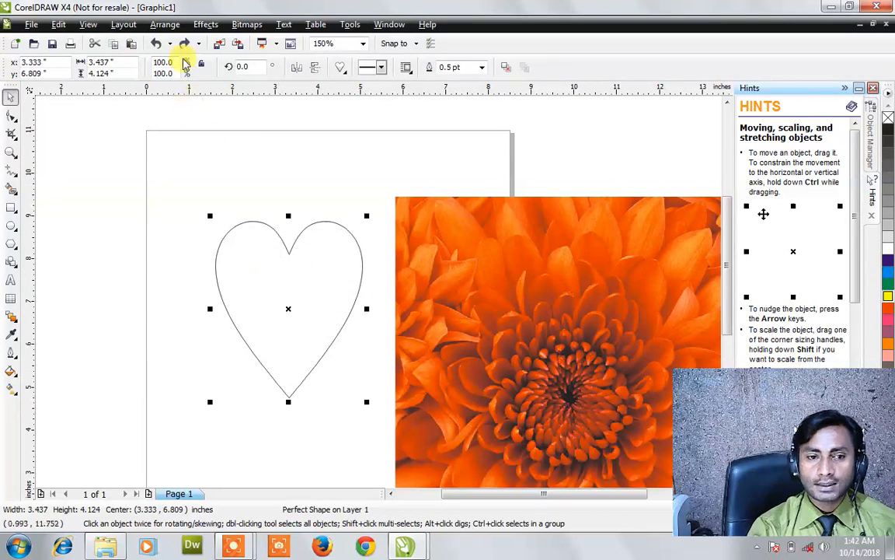
{"action": "left_click", "coordinate": [204, 24]}
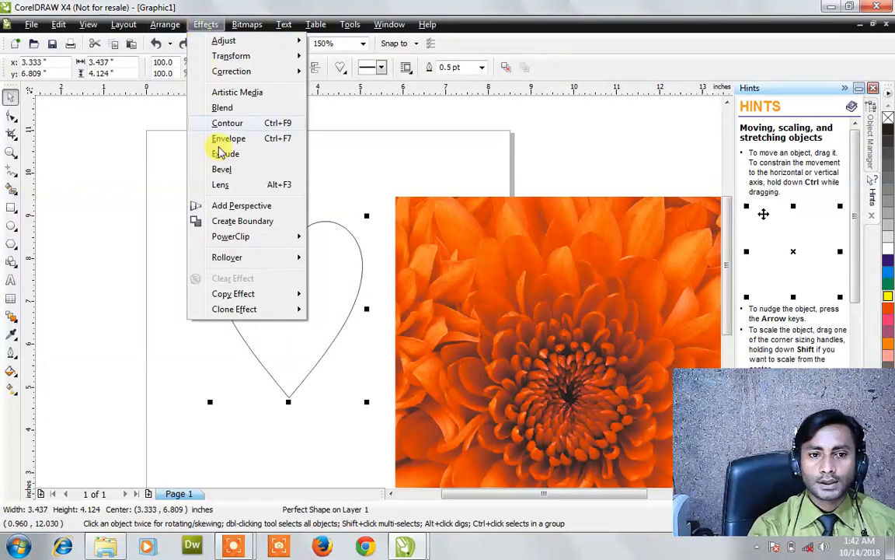
{"action": "mouse_move", "coordinate": [233, 237]}
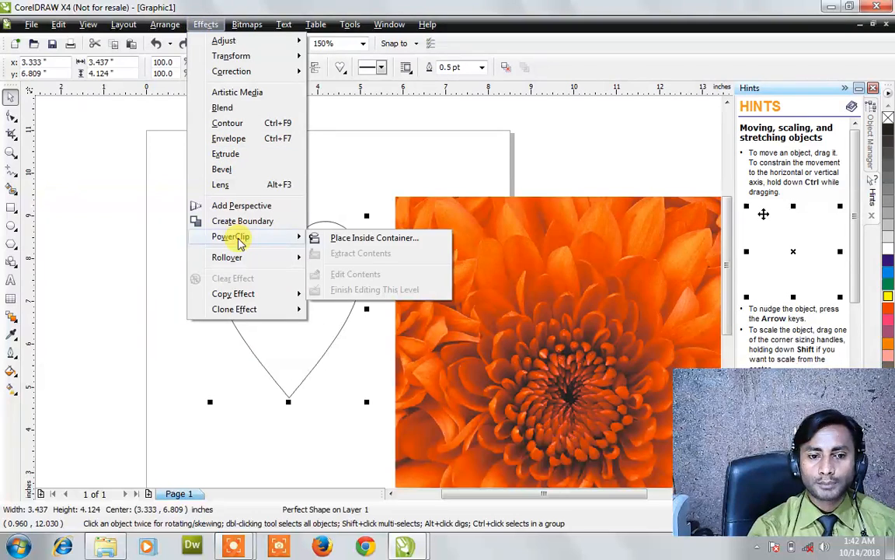
{"action": "left_click", "coordinate": [317, 237]}
{"action": "left_click", "coordinate": [443, 286]}
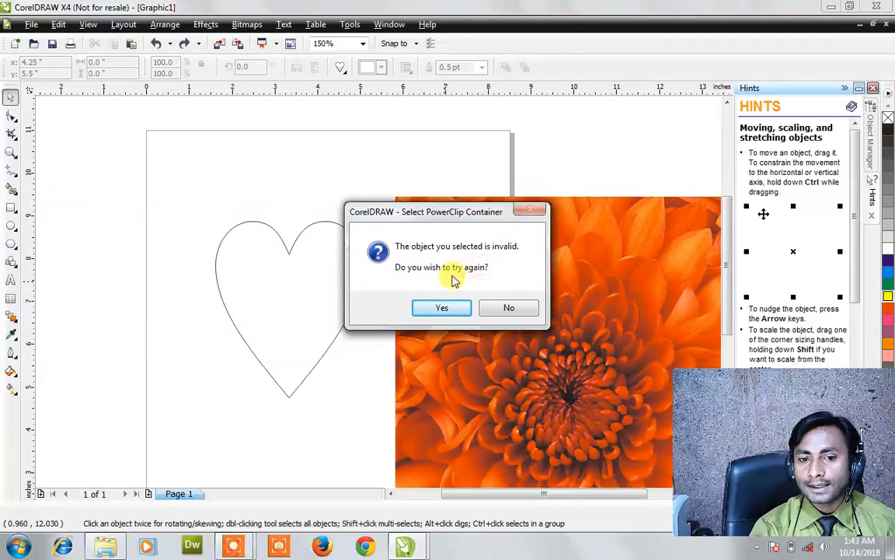
{"action": "left_click", "coordinate": [450, 306]}
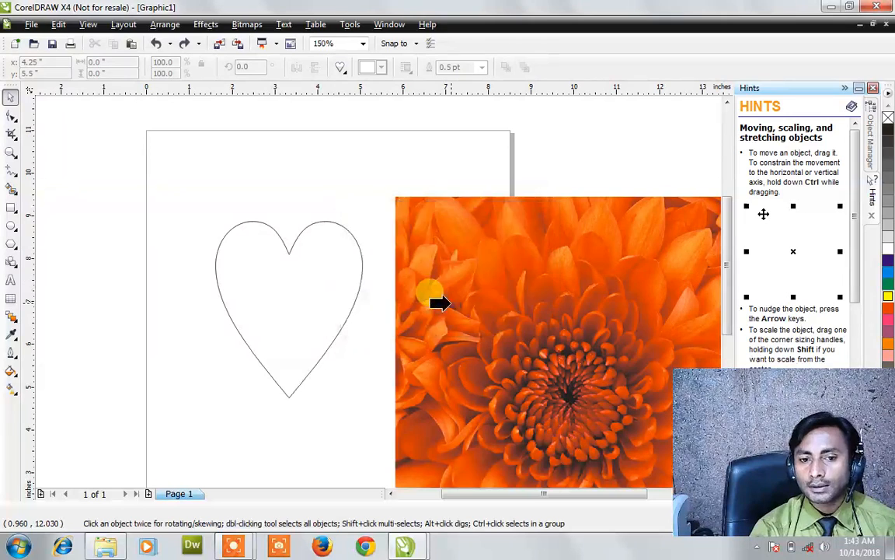
{"action": "left_click", "coordinate": [435, 302]}
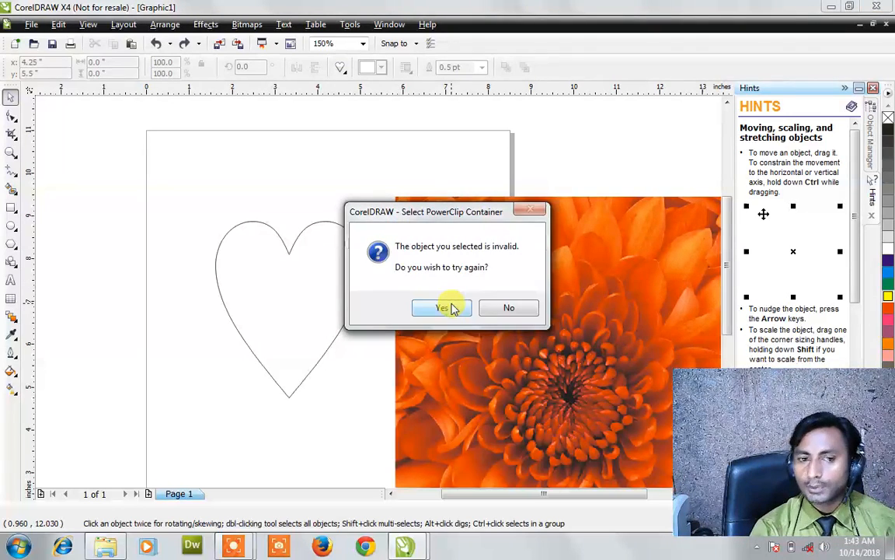
{"action": "left_click", "coordinate": [451, 307]}
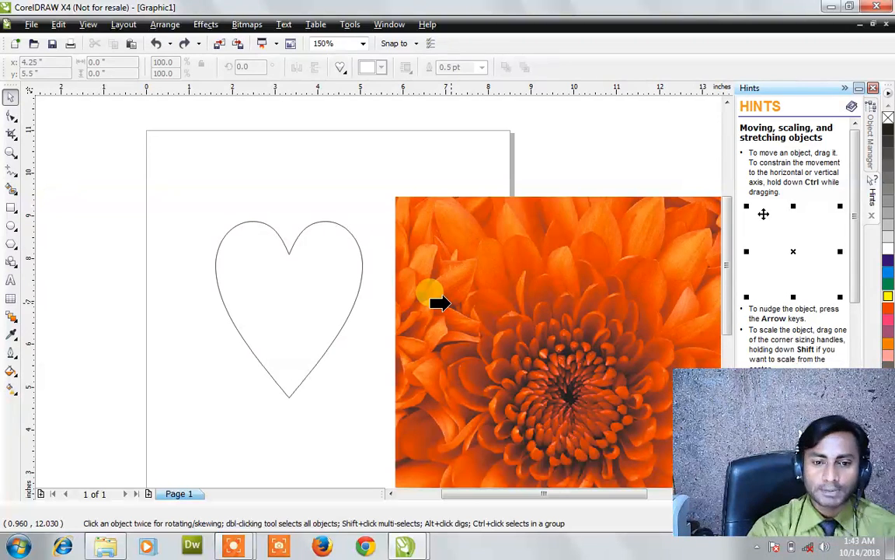
{"action": "left_click", "coordinate": [446, 303]}
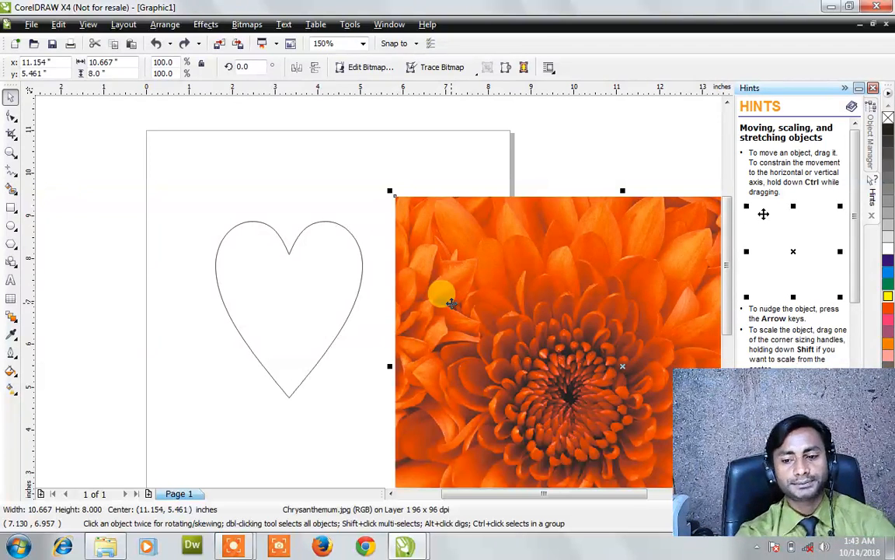
{"action": "left_click", "coordinate": [334, 255]}
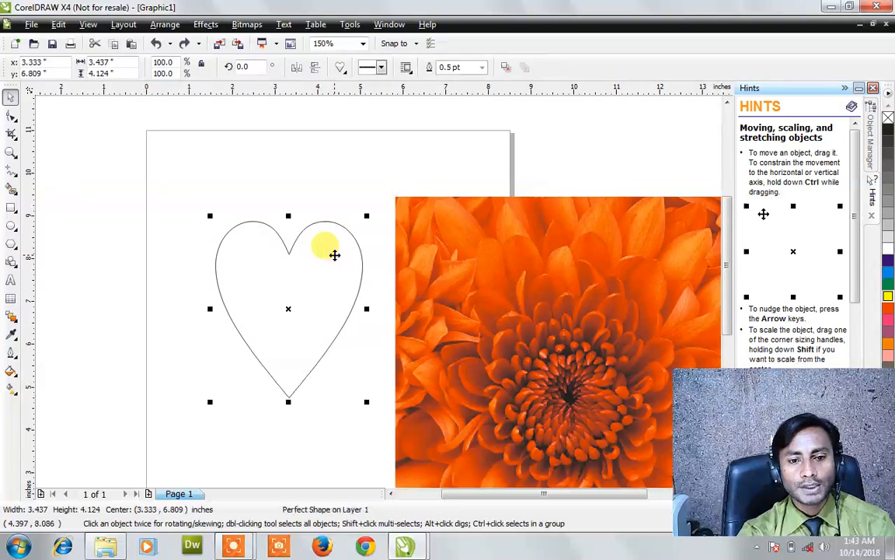
Step: Draw a right-pointing arrow shape about 1.75 by 1 inches, centred at about (-0.13, 10.5) inches near the page's upper-left corner
{"action": "left_click", "coordinate": [11, 262]}
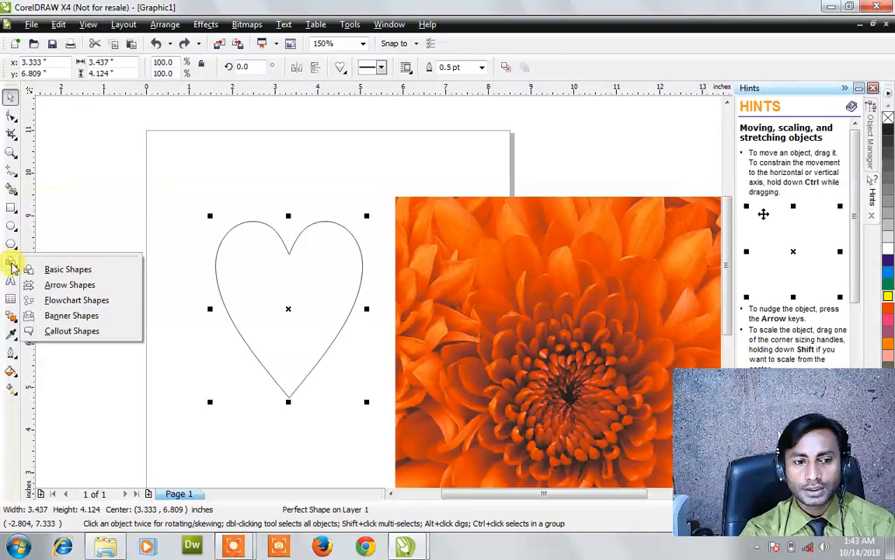
{"action": "left_click", "coordinate": [42, 284]}
{"action": "left_click_drag", "start_coordinate": [104, 130], "coordinate": [182, 177]}
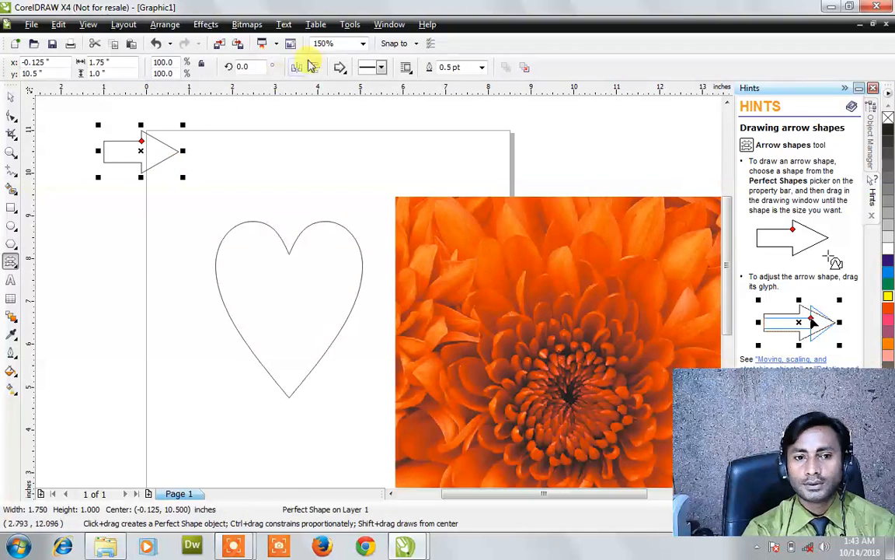
Step: Draw an up-arrow callout shape about 3.75 by 4.5 inches beside the page, centred at about (-4.88, 6.5) inches
{"action": "left_click", "coordinate": [339, 70]}
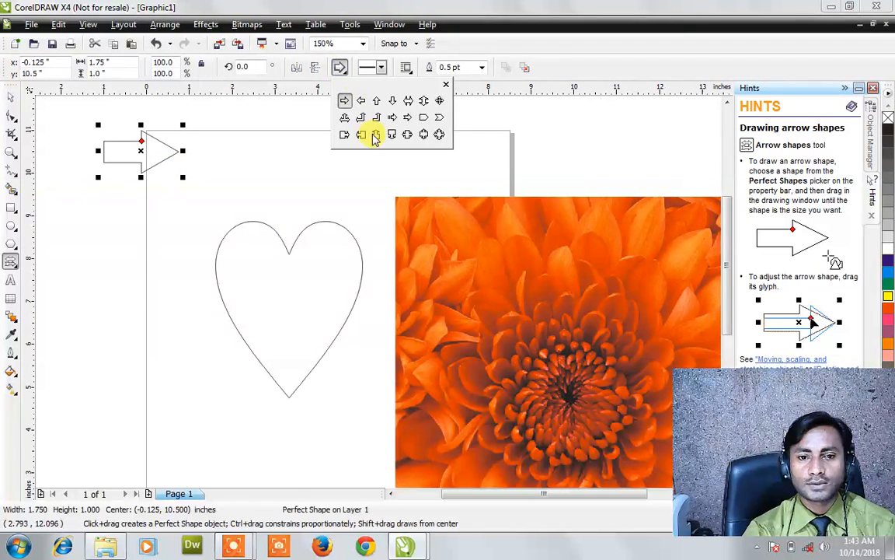
{"action": "left_click", "coordinate": [375, 135]}
{"action": "scroll", "coordinate": [304, 321], "scroll_direction": "down", "scroll_amount": 1}
{"action": "left_click_drag", "start_coordinate": [122, 338], "coordinate": [202, 433]}
{"action": "left_click", "coordinate": [10, 96]}
Step: Place the Chrysanthemum image inside the up-arrow callout shape with PowerClip and undo the placement
{"action": "left_click", "coordinate": [452, 367]}
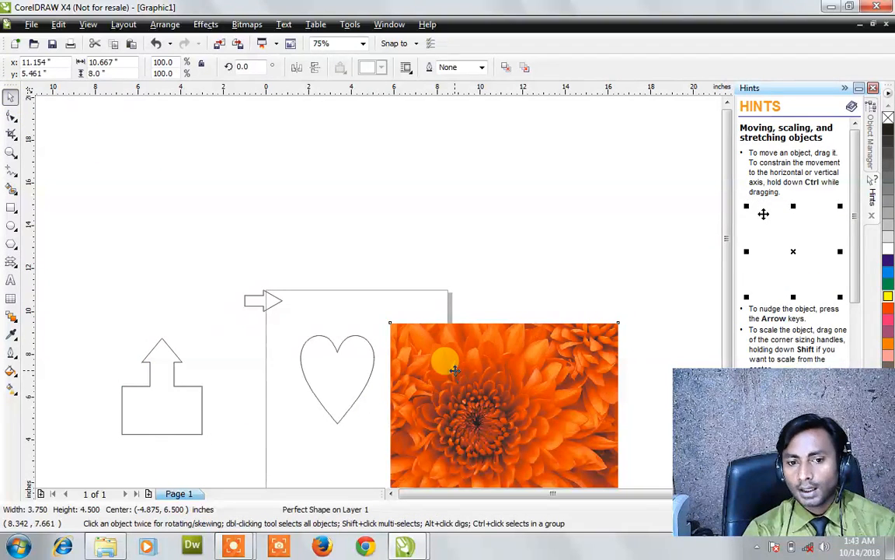
{"action": "left_click", "coordinate": [205, 25]}
{"action": "mouse_move", "coordinate": [254, 237]}
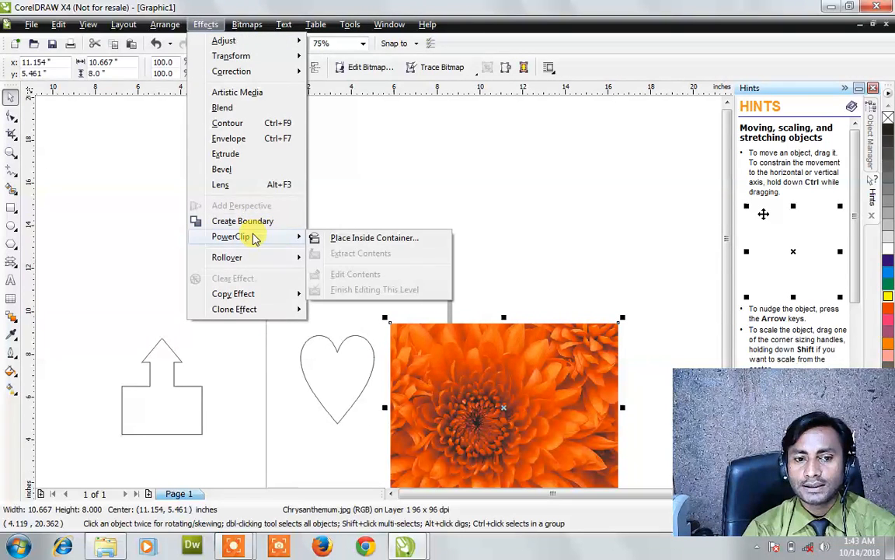
{"action": "left_click", "coordinate": [333, 238]}
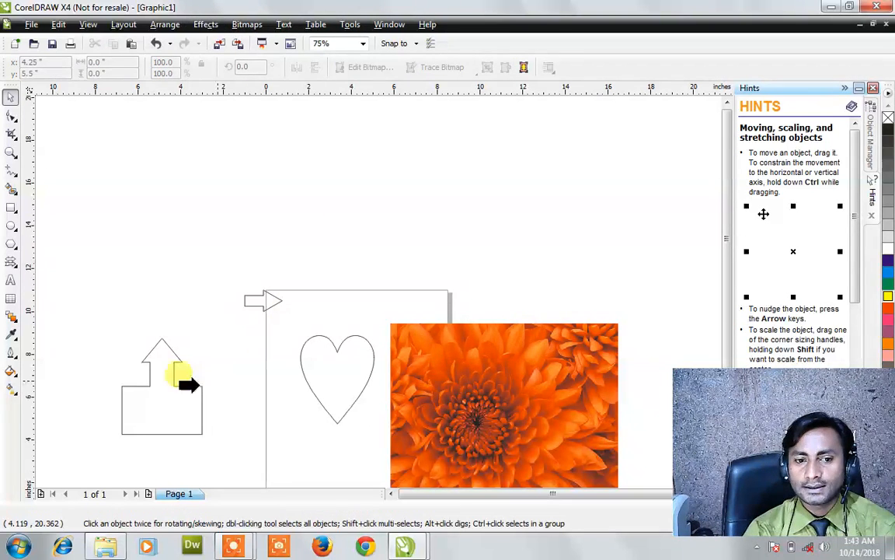
{"action": "left_click", "coordinate": [167, 394]}
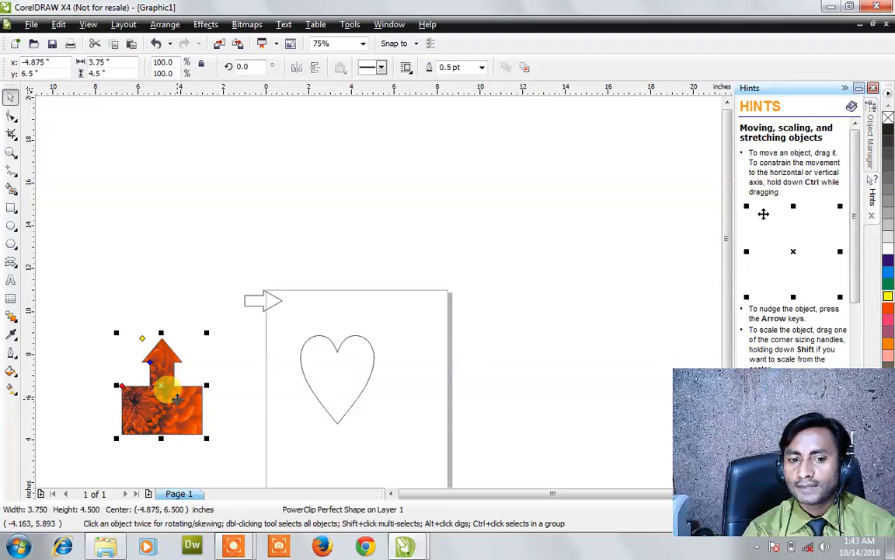
{"action": "key", "text": "ctrl+z"}
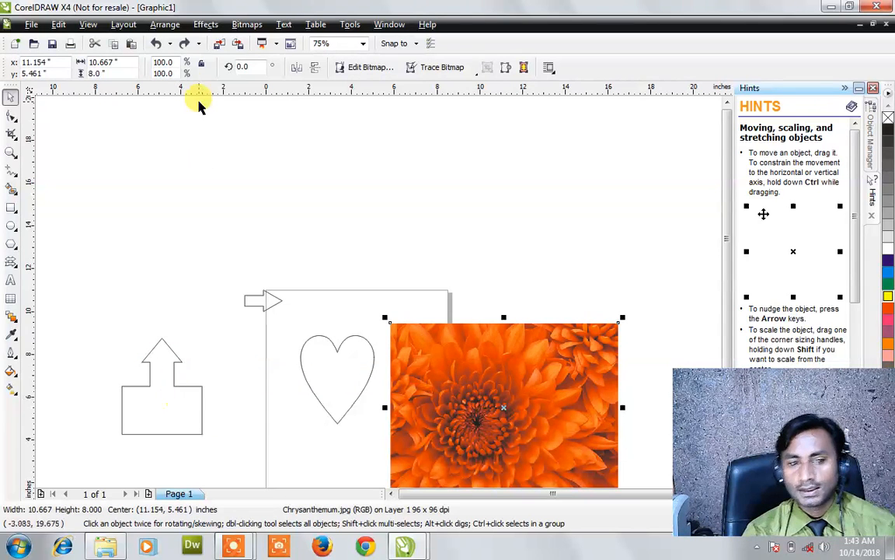
Step: Place the Chrysanthemum image inside the heart with PowerClip, deselect it, and undo the placement
{"action": "left_click", "coordinate": [171, 26]}
{"action": "mouse_move", "coordinate": [207, 23]}
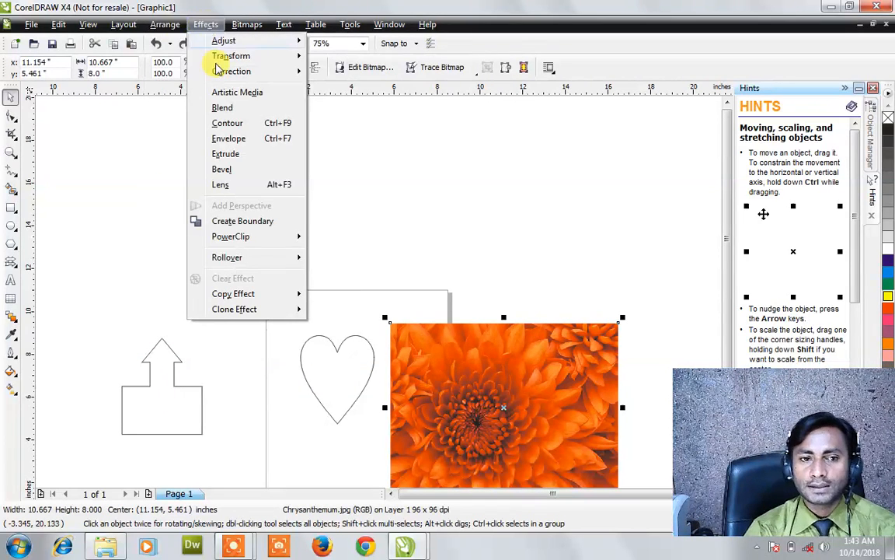
{"action": "mouse_move", "coordinate": [252, 243]}
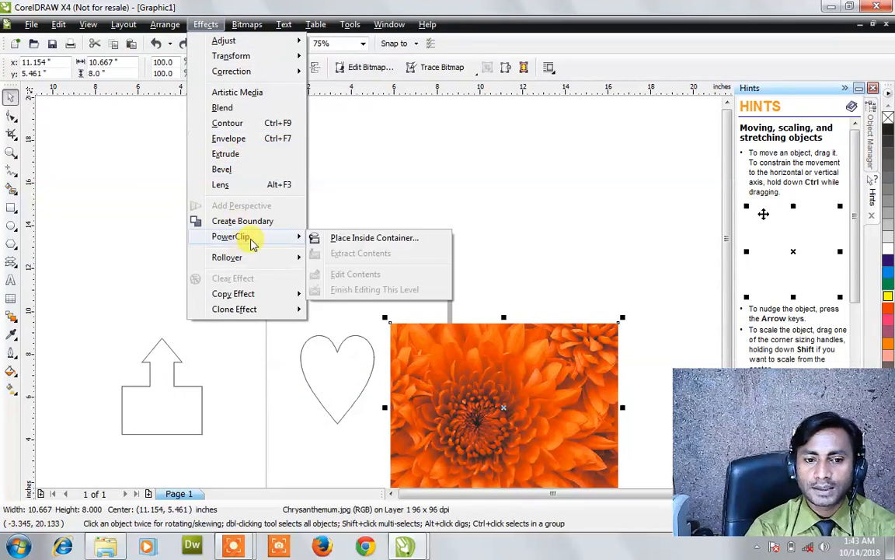
{"action": "left_click", "coordinate": [316, 237]}
{"action": "left_click", "coordinate": [321, 375]}
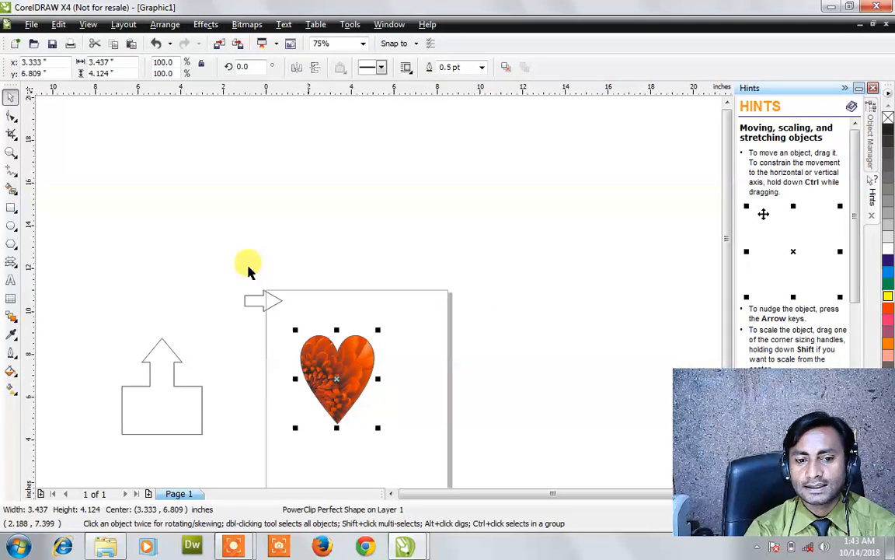
{"action": "left_click", "coordinate": [340, 265]}
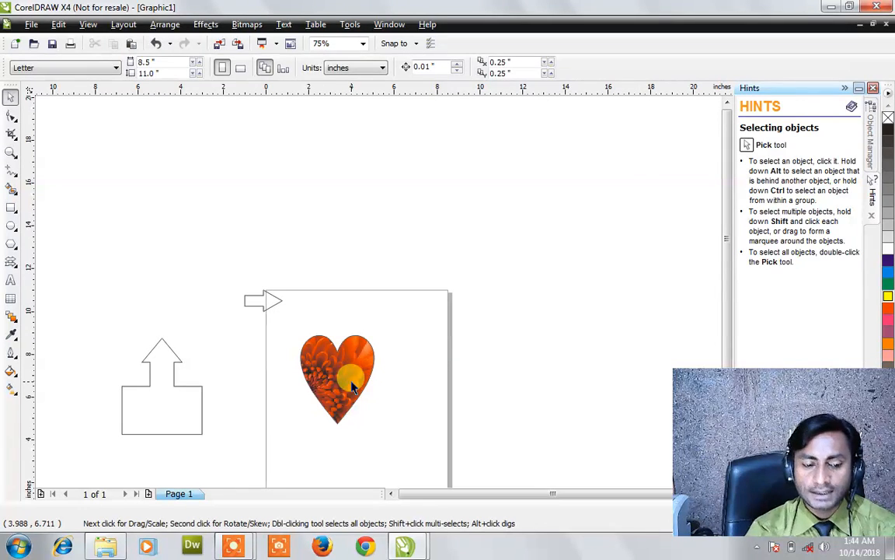
{"action": "key", "text": "ctrl+z"}
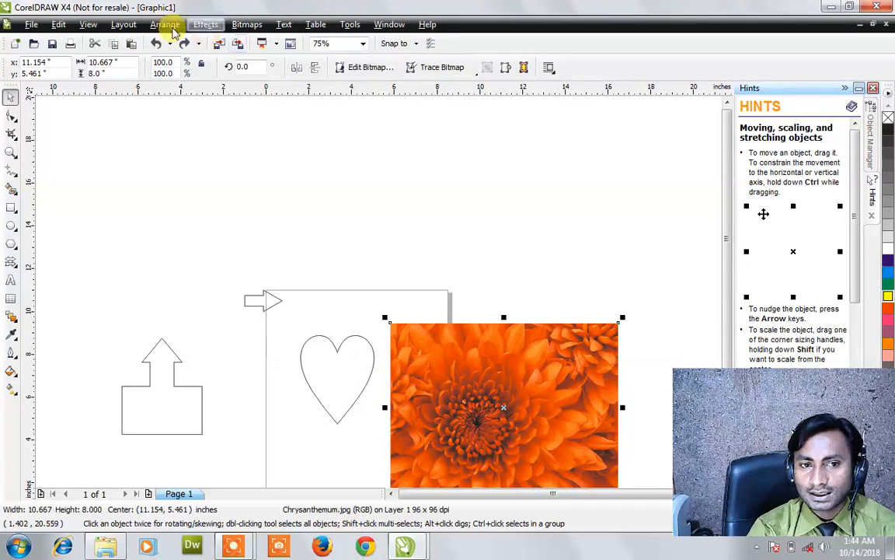
Step: Place the Chrysanthemum image inside the heart container again with PowerClip and deselect the result
{"action": "left_click", "coordinate": [165, 29]}
{"action": "mouse_move", "coordinate": [206, 31]}
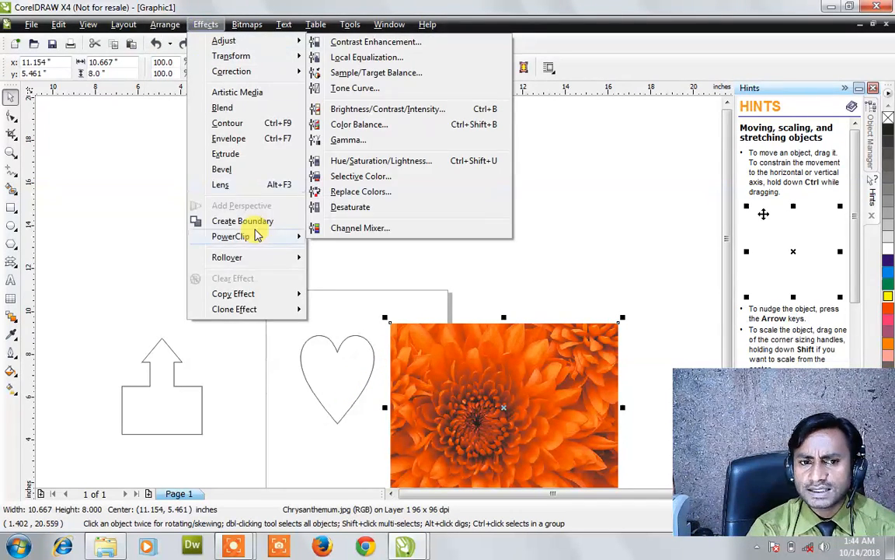
{"action": "mouse_move", "coordinate": [258, 247]}
{"action": "left_click", "coordinate": [314, 237]}
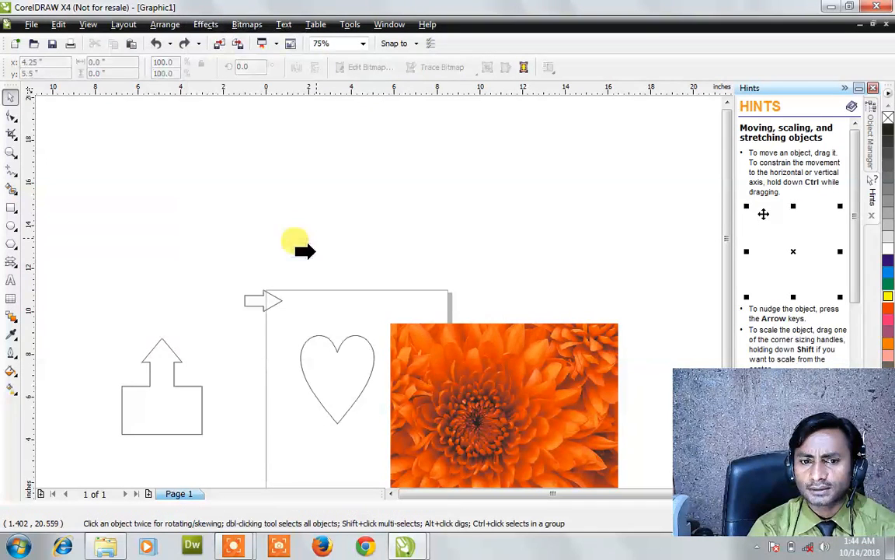
{"action": "left_click", "coordinate": [320, 361]}
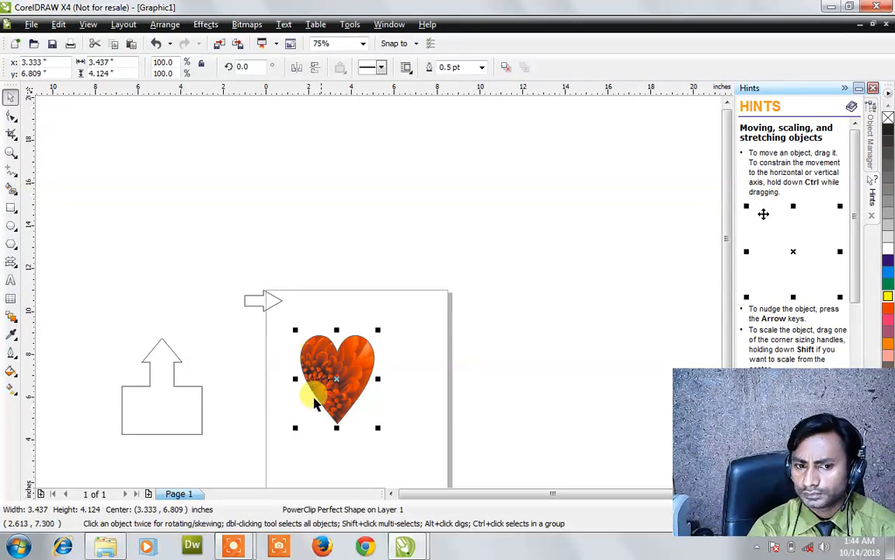
{"action": "scroll", "coordinate": [375, 420], "scroll_direction": "up", "scroll_amount": 4}
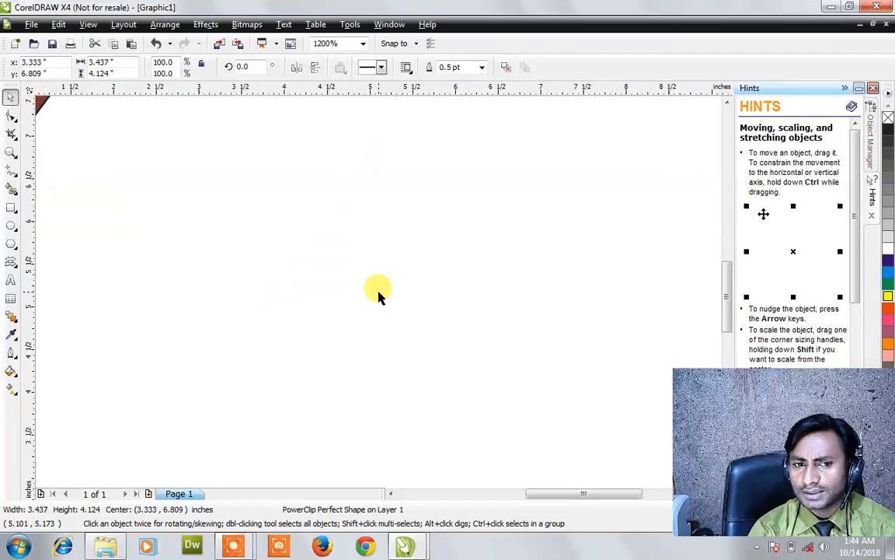
{"action": "scroll", "coordinate": [379, 295], "scroll_direction": "down", "scroll_amount": 3}
{"action": "scroll", "coordinate": [345, 274], "scroll_direction": "up", "scroll_amount": 1}
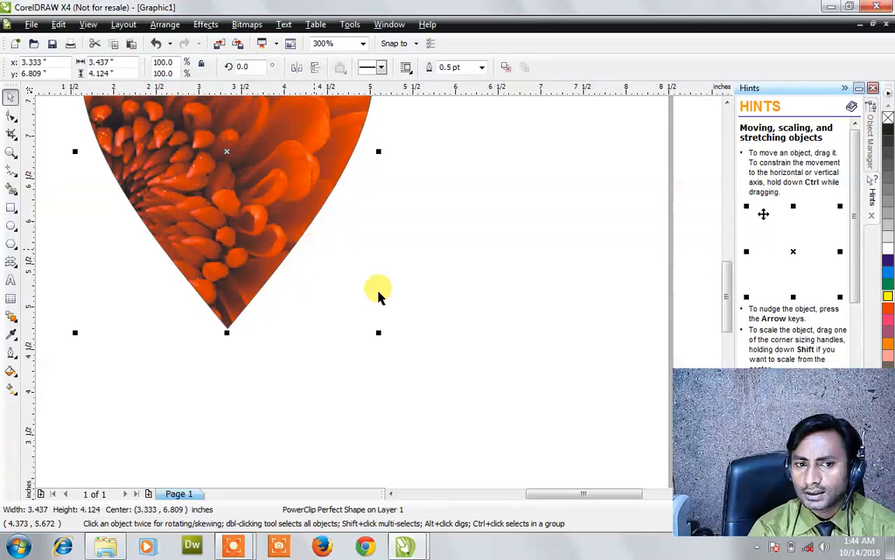
{"action": "scroll", "coordinate": [379, 295], "scroll_direction": "down", "scroll_amount": 2}
{"action": "left_click", "coordinate": [461, 270]}
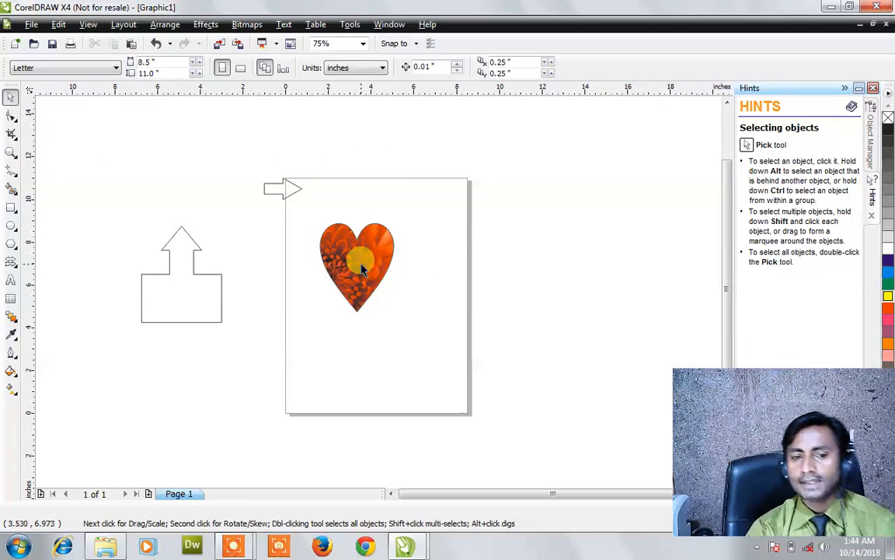
Step: Open the heart's PowerClip contents for editing and select the Chrysanthemum image inside it
{"action": "scroll", "coordinate": [362, 268], "scroll_direction": "up", "scroll_amount": 1}
{"action": "scroll", "coordinate": [380, 295], "scroll_direction": "up", "scroll_amount": 1}
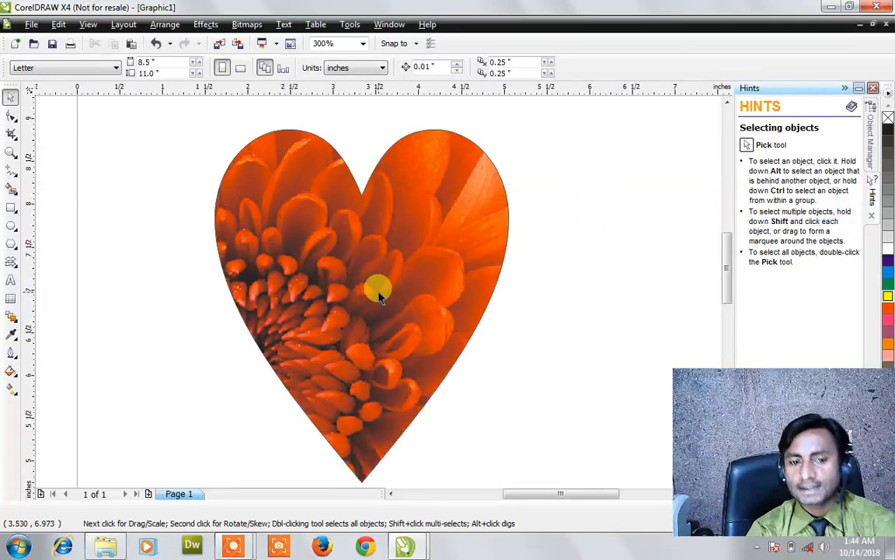
{"action": "left_click", "coordinate": [378, 293]}
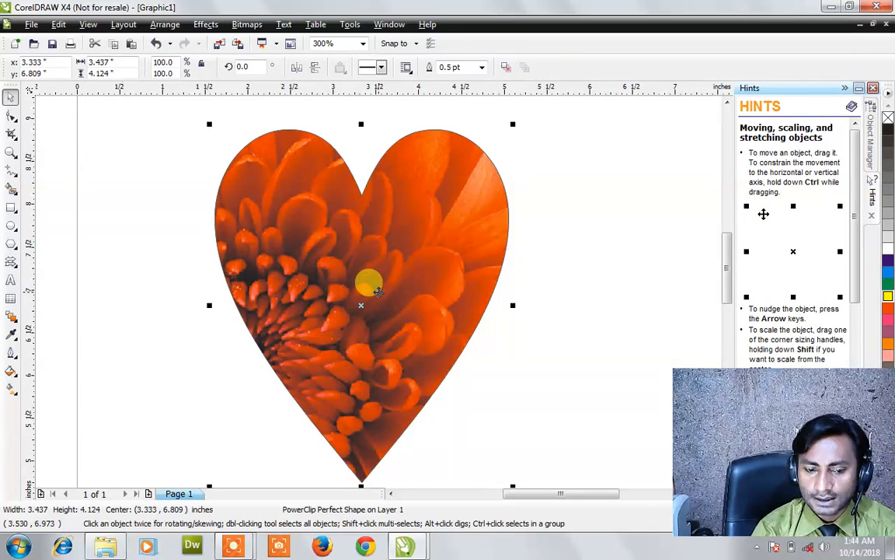
{"action": "right_click", "coordinate": [378, 292]}
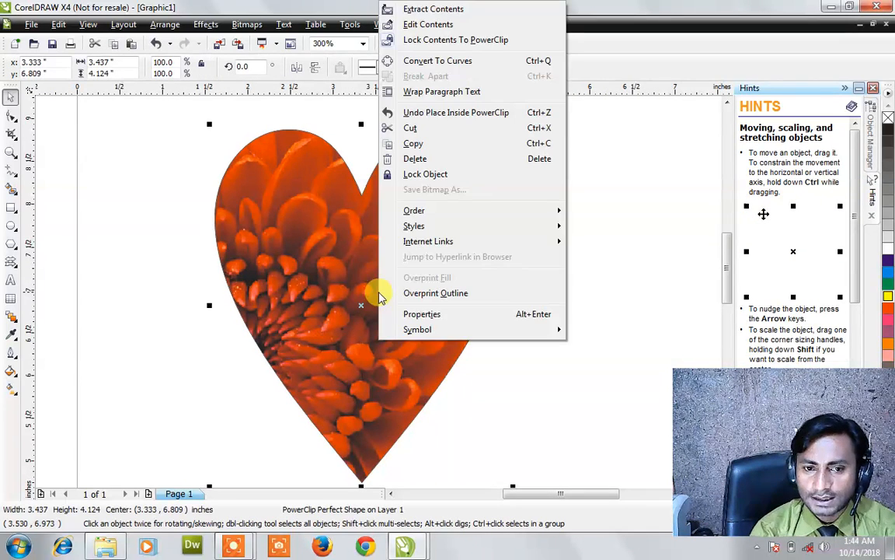
{"action": "left_click", "coordinate": [449, 25]}
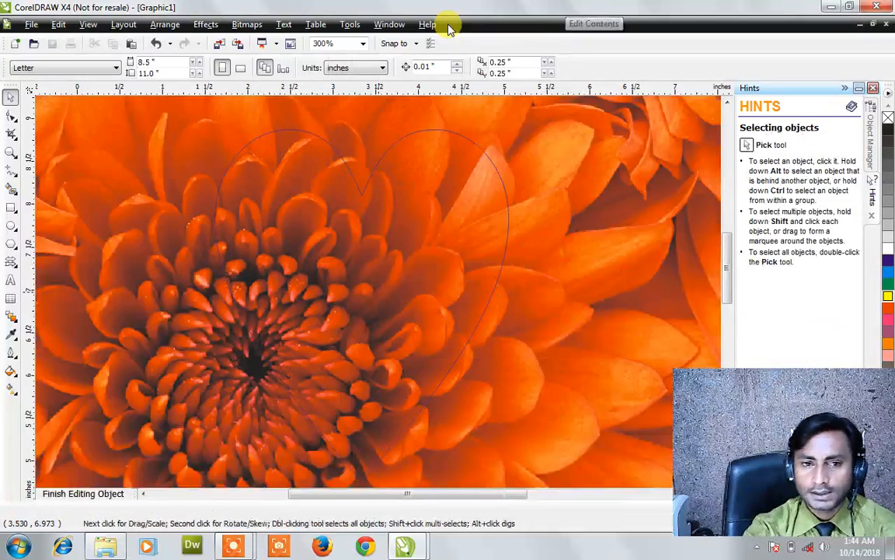
{"action": "left_click", "coordinate": [597, 199]}
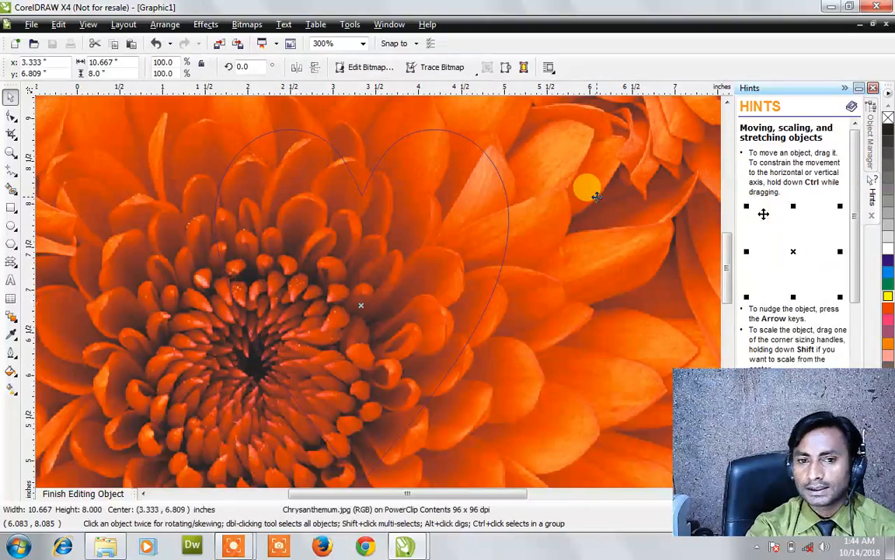
{"action": "scroll", "coordinate": [368, 282], "scroll_direction": "down", "scroll_amount": 3}
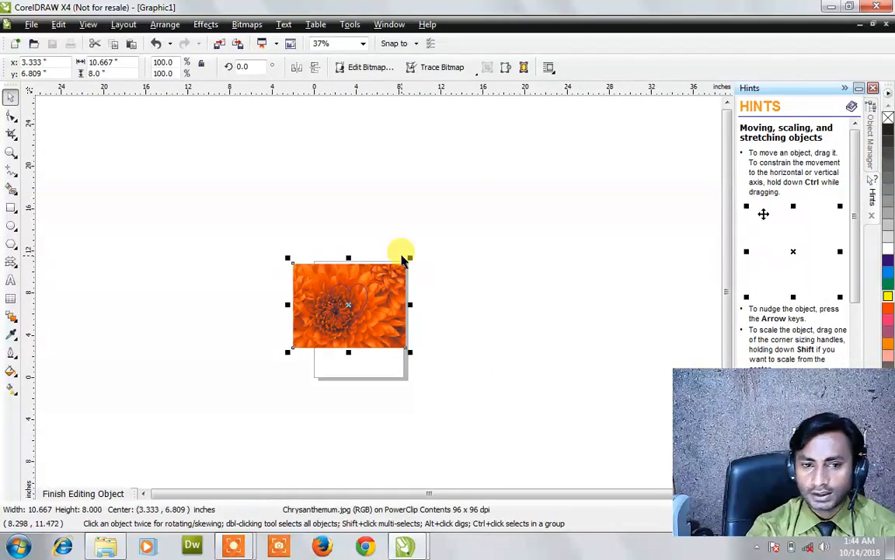
Step: Resize the Chrysanthemum image inside the PowerClip to 4.0 by 4.75 inches and position it over the heart outline
{"action": "scroll", "coordinate": [403, 259], "scroll_direction": "up", "scroll_amount": 1}
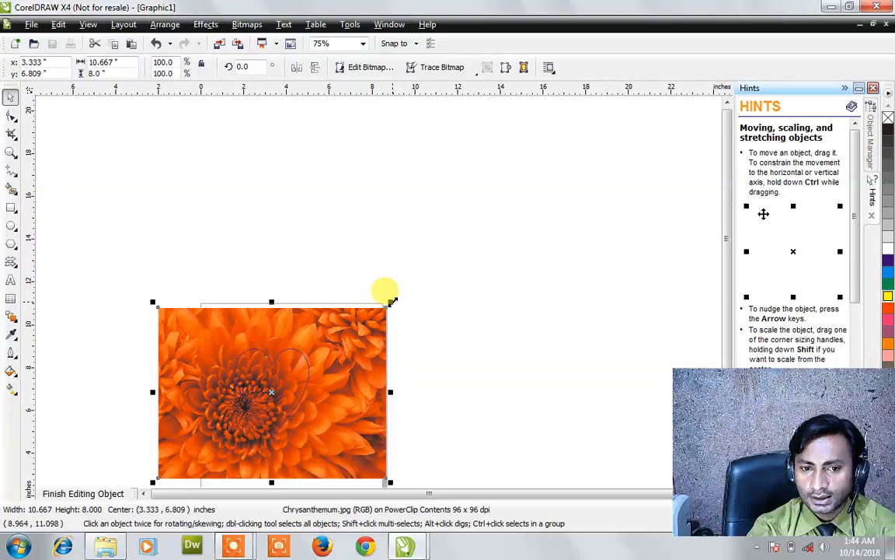
{"action": "left_click_drag", "start_coordinate": [391, 299], "coordinate": [313, 361]}
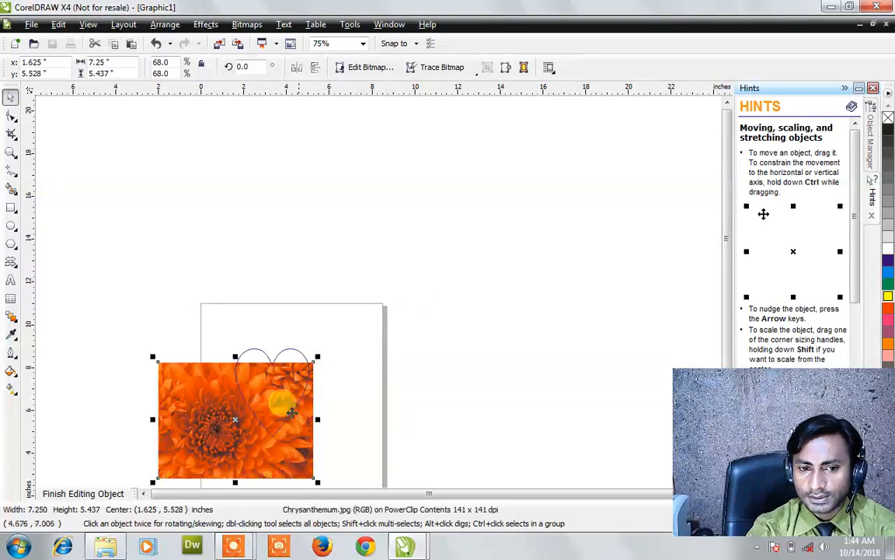
{"action": "left_click_drag", "start_coordinate": [288, 437], "coordinate": [318, 387]}
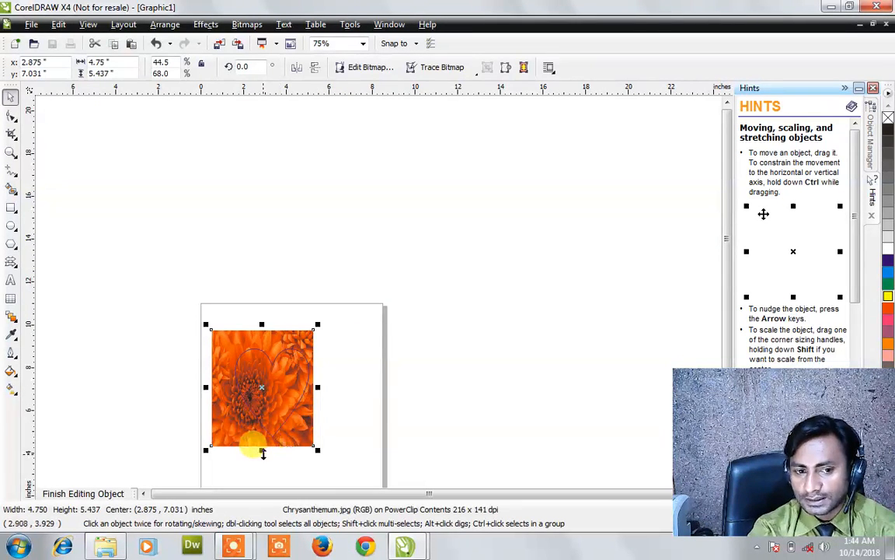
{"action": "left_click_drag", "start_coordinate": [262, 450], "coordinate": [261, 447]}
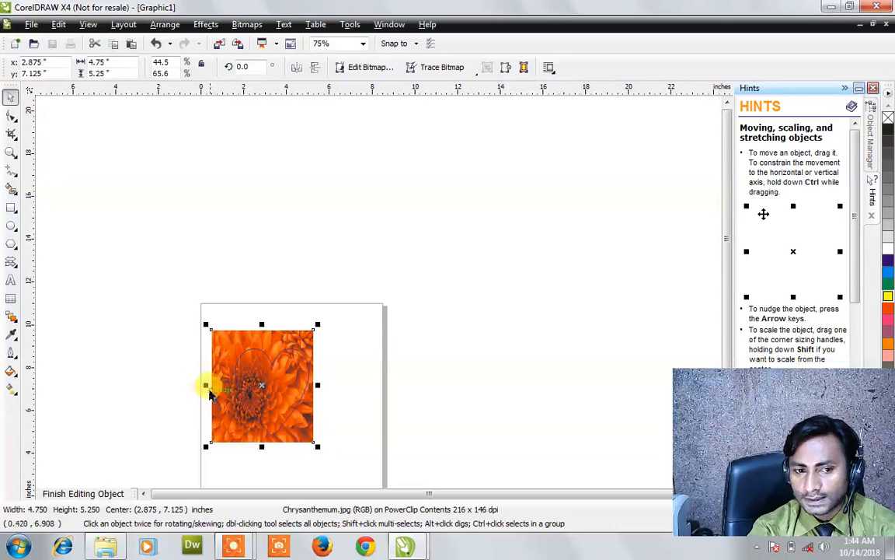
{"action": "left_click_drag", "start_coordinate": [204, 384], "coordinate": [229, 373]}
{"action": "left_click_drag", "start_coordinate": [272, 324], "coordinate": [276, 335]}
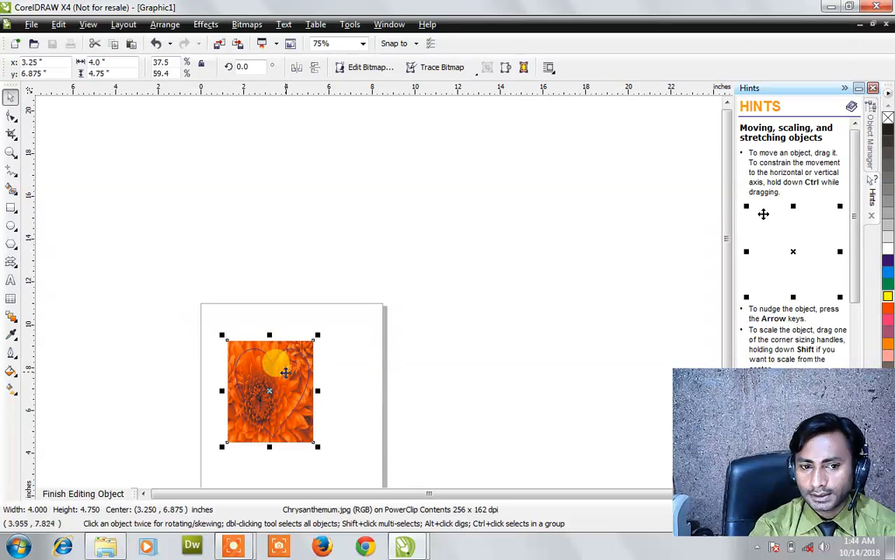
{"action": "left_click_drag", "start_coordinate": [285, 374], "coordinate": [286, 372]}
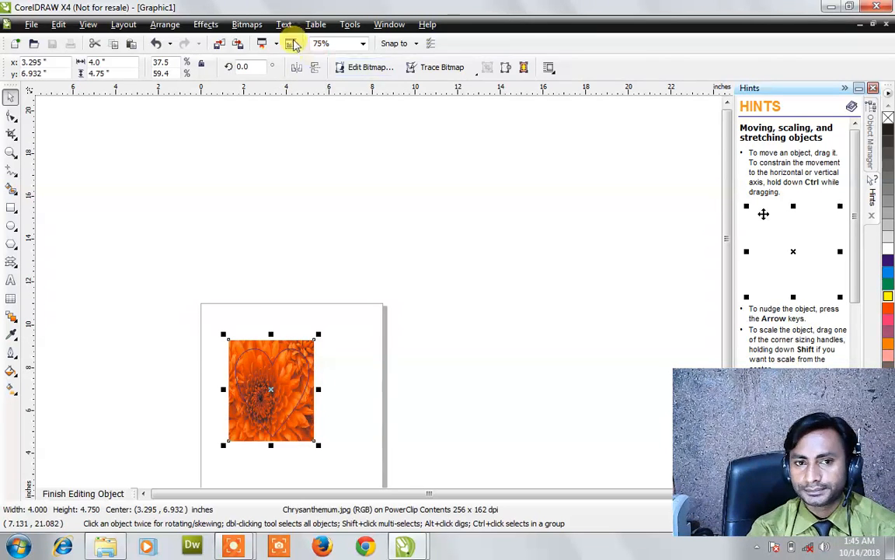
Step: Finish editing the heart's PowerClip contents and deselect the clipped heart
{"action": "left_click", "coordinate": [207, 25]}
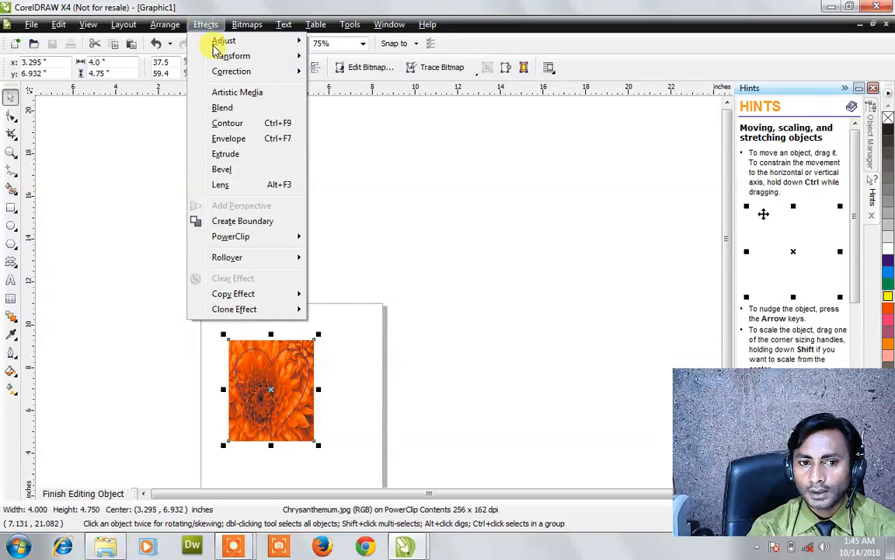
{"action": "mouse_move", "coordinate": [261, 242]}
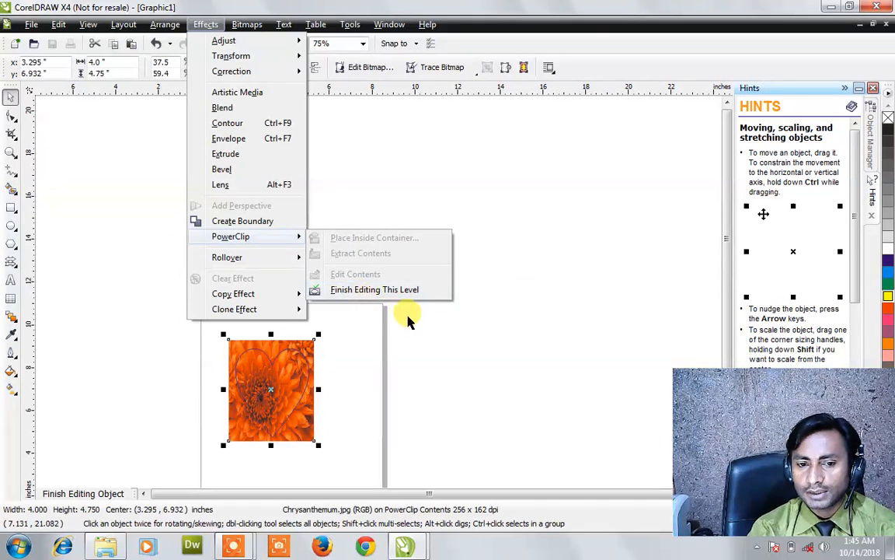
{"action": "left_click", "coordinate": [363, 291]}
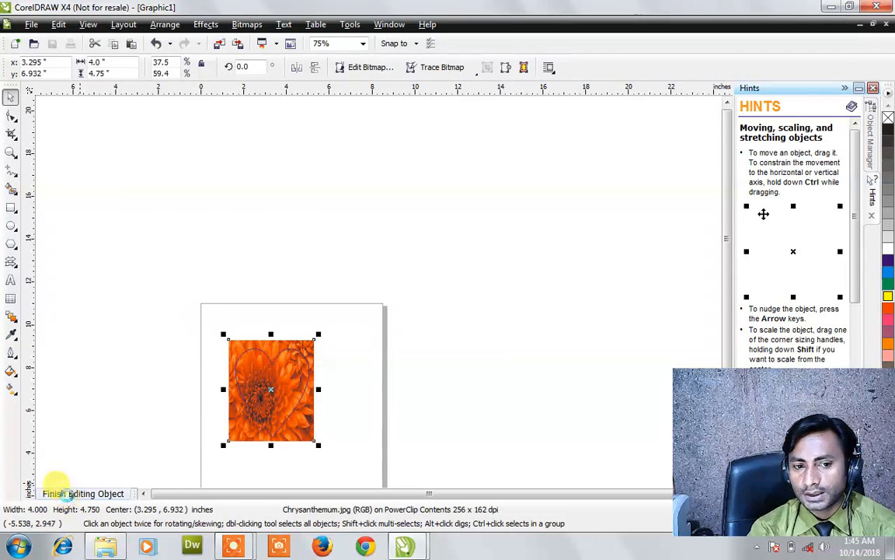
{"action": "left_click", "coordinate": [68, 497]}
{"action": "left_click", "coordinate": [317, 425]}
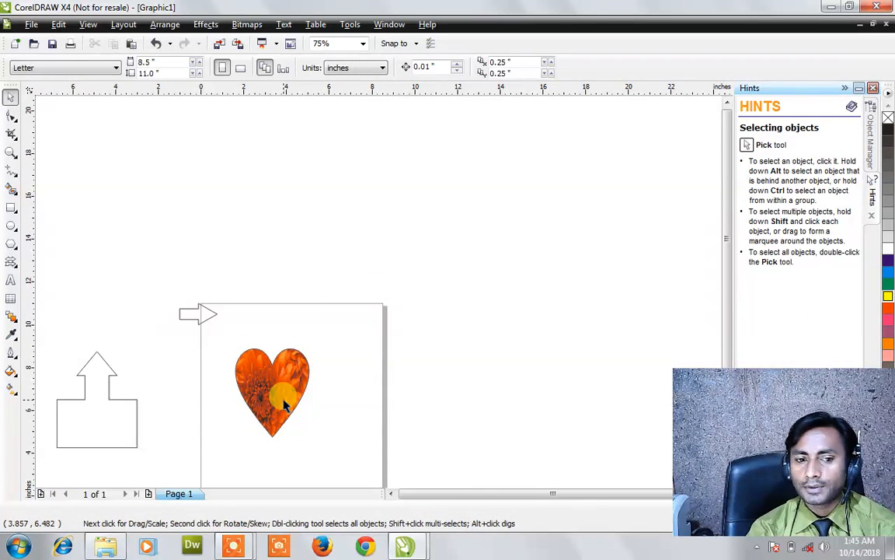
Step: Extract the Chrysanthemum image from the heart's PowerClip, move it to the page's right edge, and deselect it
{"action": "scroll", "coordinate": [285, 404], "scroll_direction": "up", "scroll_amount": 5}
{"action": "scroll", "coordinate": [376, 290], "scroll_direction": "down", "scroll_amount": 5}
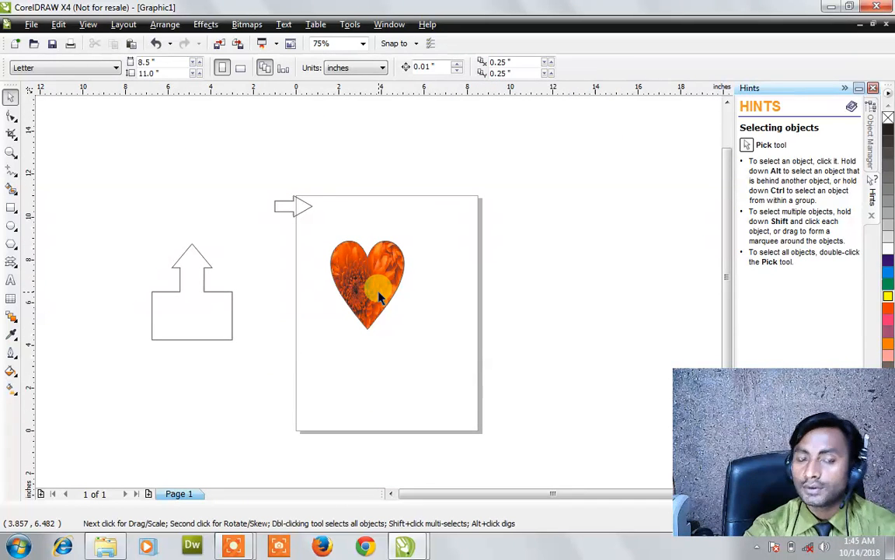
{"action": "left_click", "coordinate": [378, 292]}
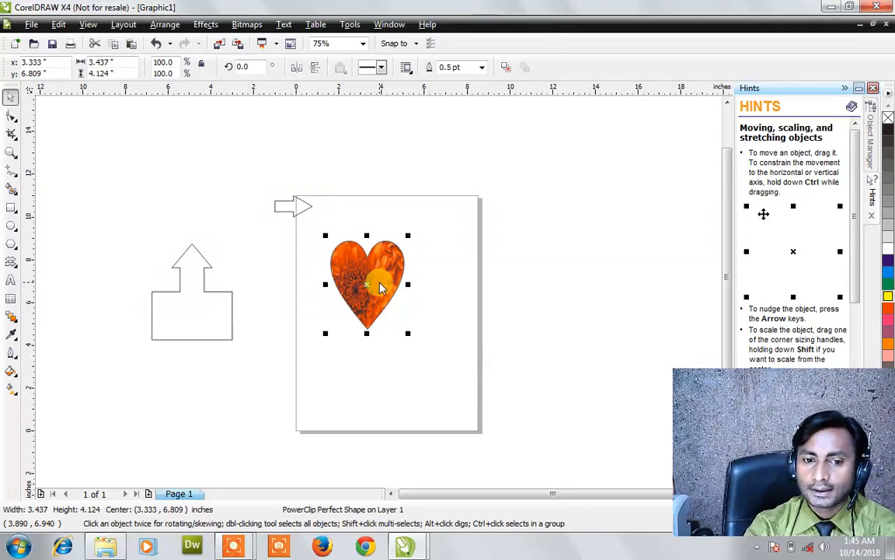
{"action": "right_click", "coordinate": [378, 282]}
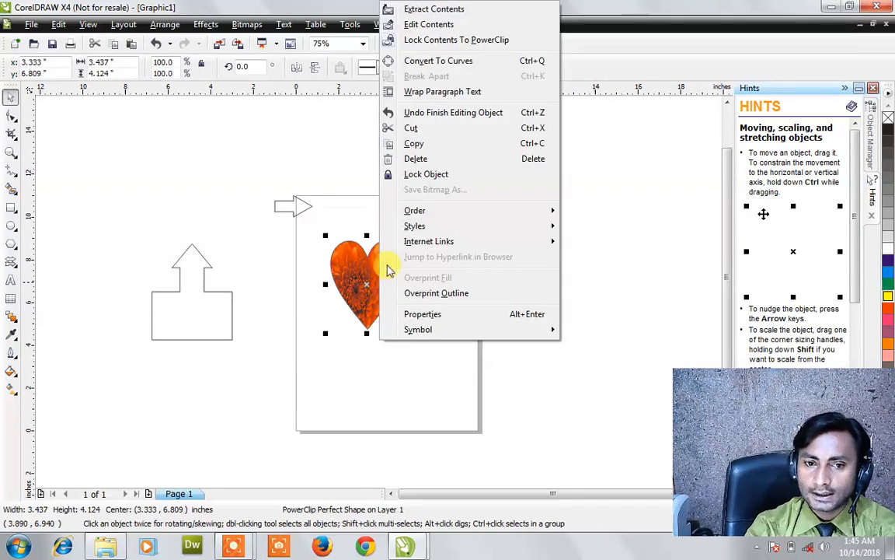
{"action": "left_click", "coordinate": [456, 9]}
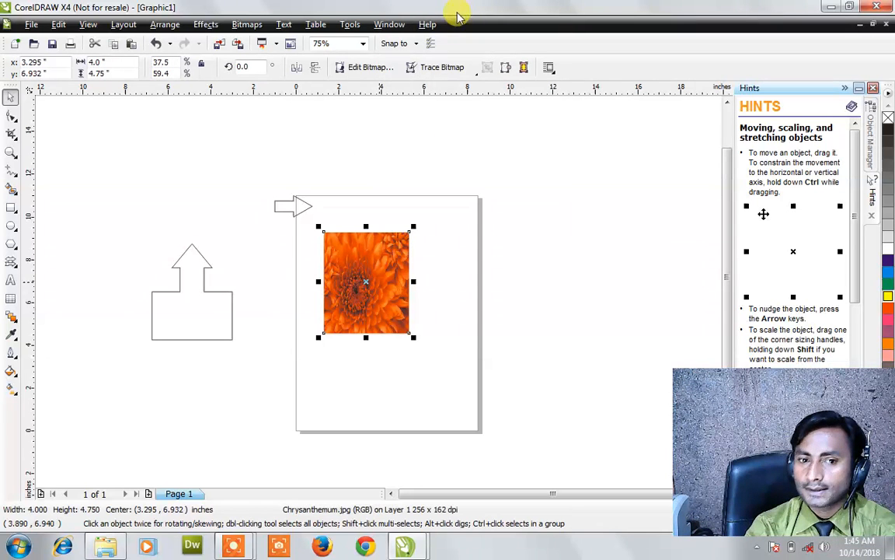
{"action": "left_click_drag", "start_coordinate": [396, 279], "coordinate": [530, 281]}
{"action": "left_click", "coordinate": [481, 242]}
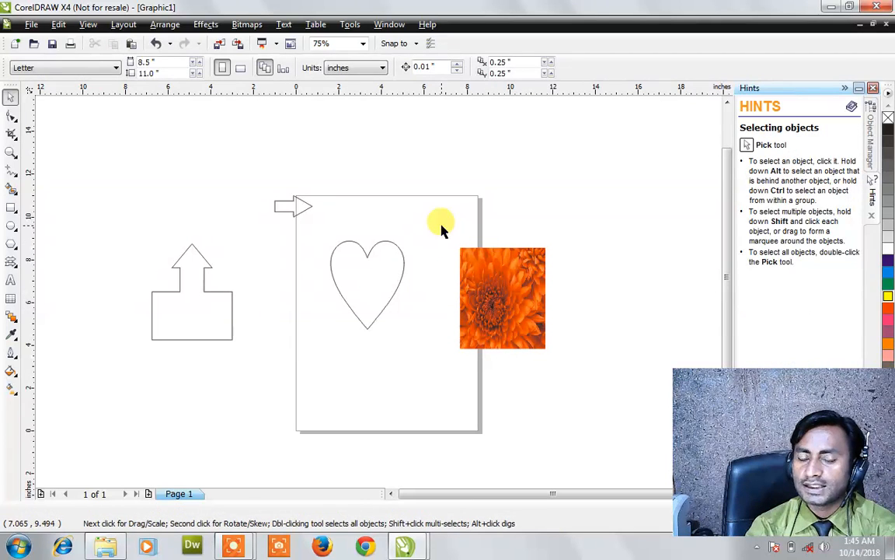
Step: Place the extracted Chrysanthemum image inside the up-arrow callout shape with PowerClip
{"action": "left_click", "coordinate": [397, 274]}
{"action": "left_click", "coordinate": [210, 300]}
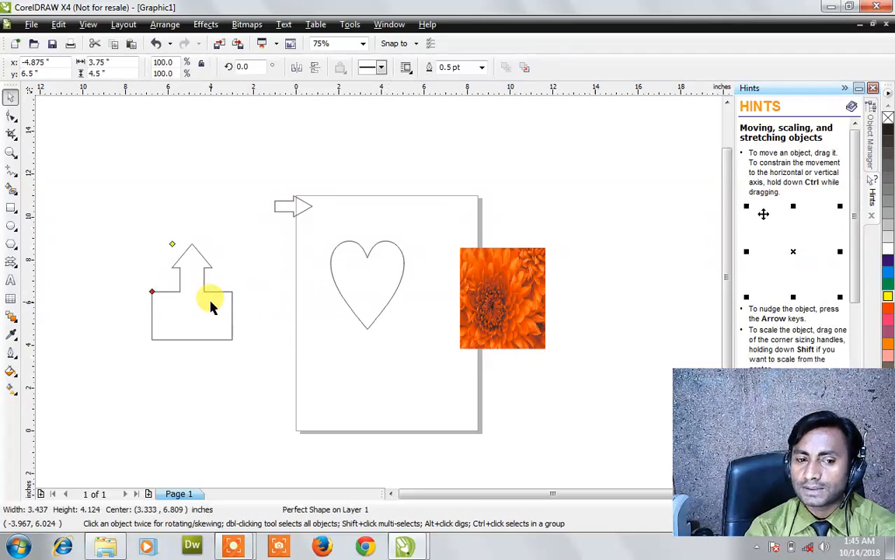
{"action": "left_click", "coordinate": [458, 294]}
{"action": "scroll", "coordinate": [350, 237], "scroll_direction": "up", "scroll_amount": 2}
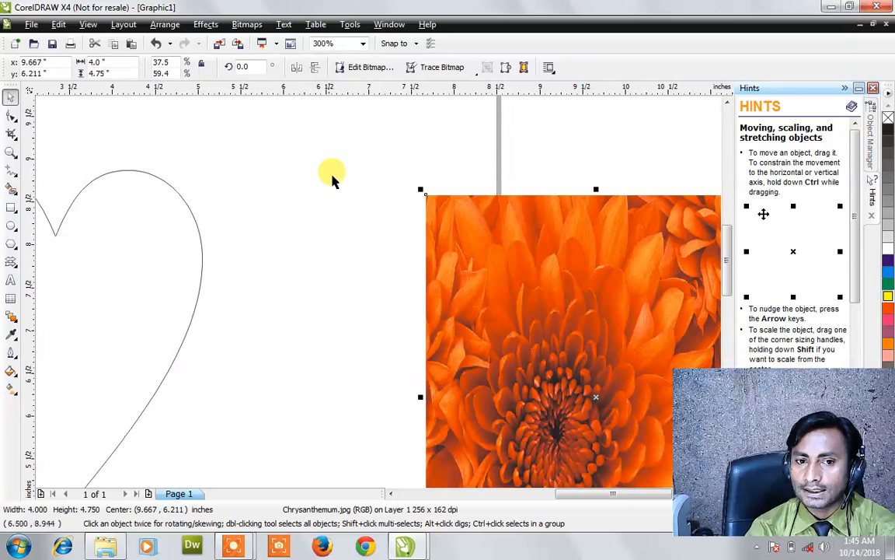
{"action": "scroll", "coordinate": [339, 199], "scroll_direction": "down", "scroll_amount": 1}
{"action": "scroll", "coordinate": [379, 294], "scroll_direction": "down", "scroll_amount": 1}
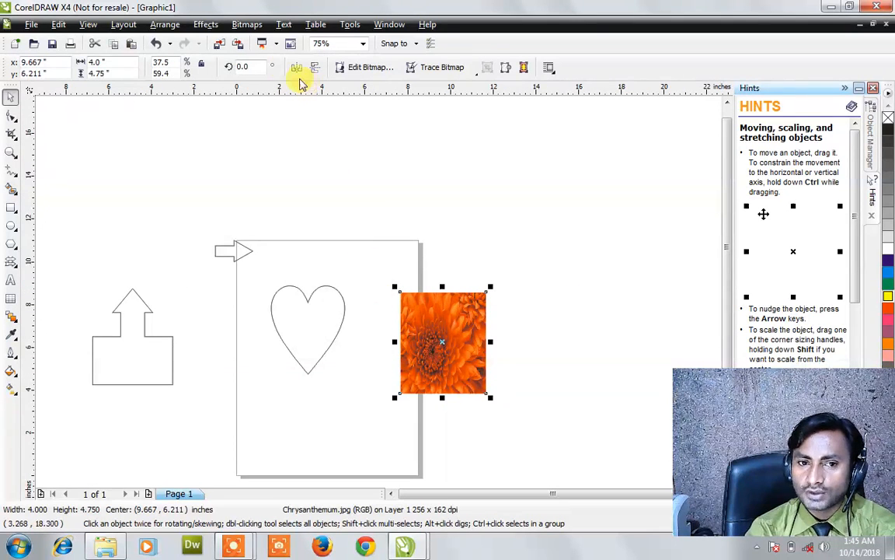
{"action": "left_click", "coordinate": [211, 25]}
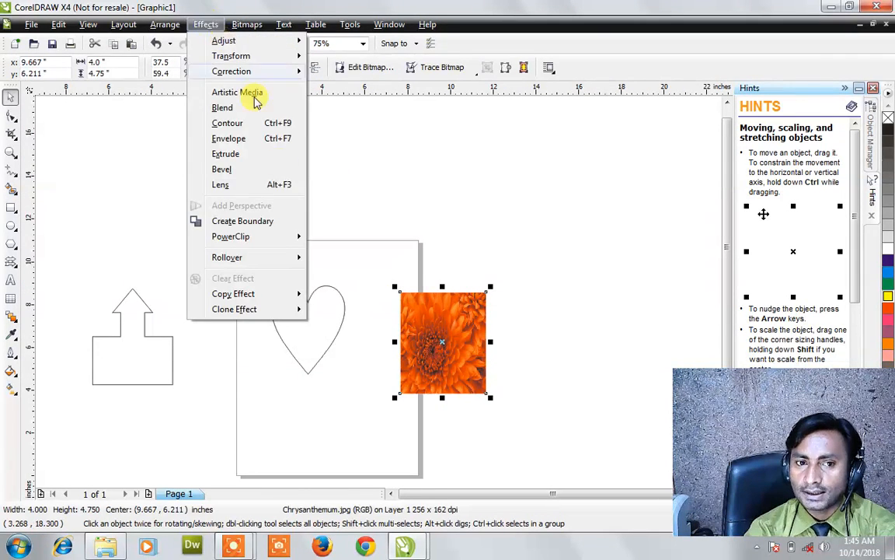
{"action": "mouse_move", "coordinate": [278, 239]}
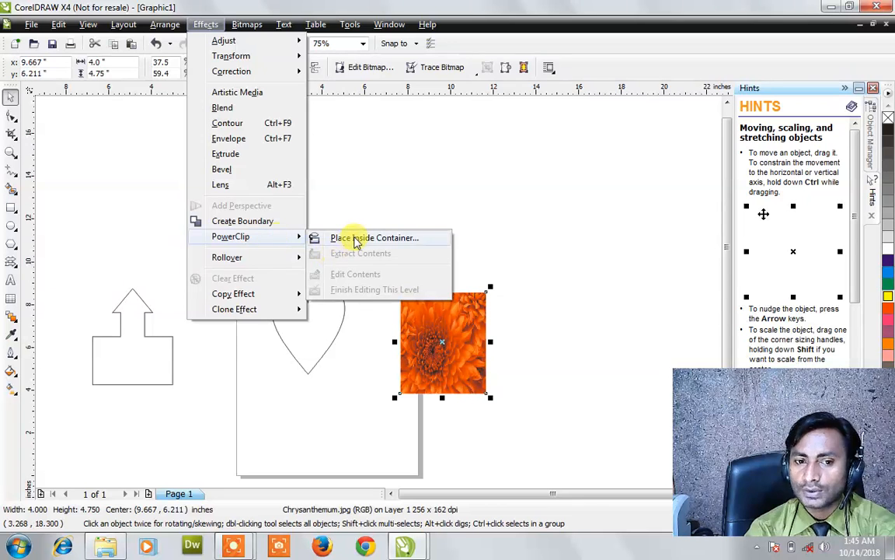
{"action": "left_click", "coordinate": [346, 235]}
{"action": "left_click", "coordinate": [140, 335]}
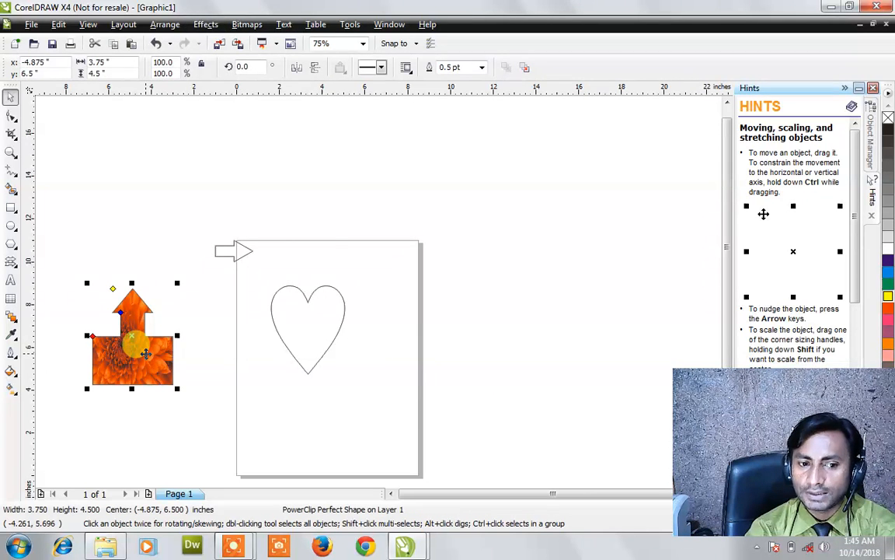
Step: Unlock the contents from the callout's PowerClip and move the callout straight up to about y 10.0 inches
{"action": "right_click", "coordinate": [145, 350]}
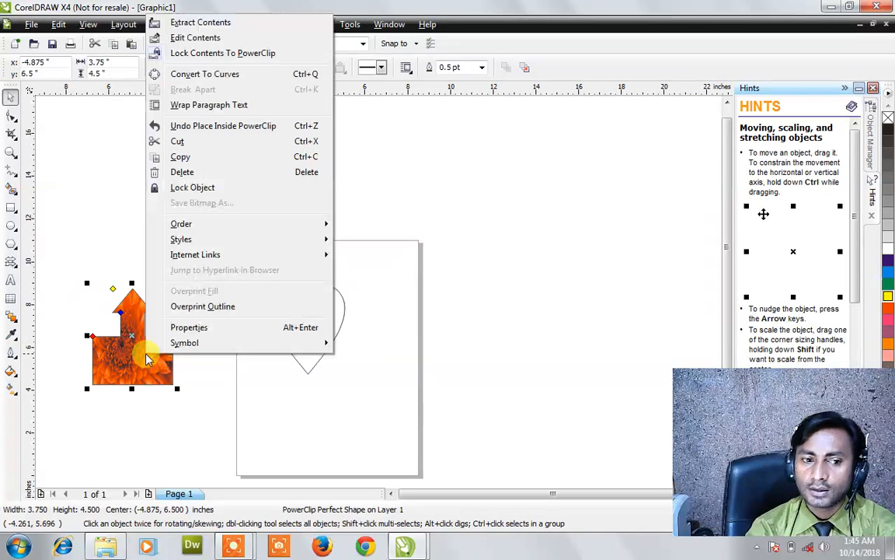
{"action": "left_click", "coordinate": [229, 54]}
{"action": "left_click_drag", "start_coordinate": [132, 374], "coordinate": [133, 286]}
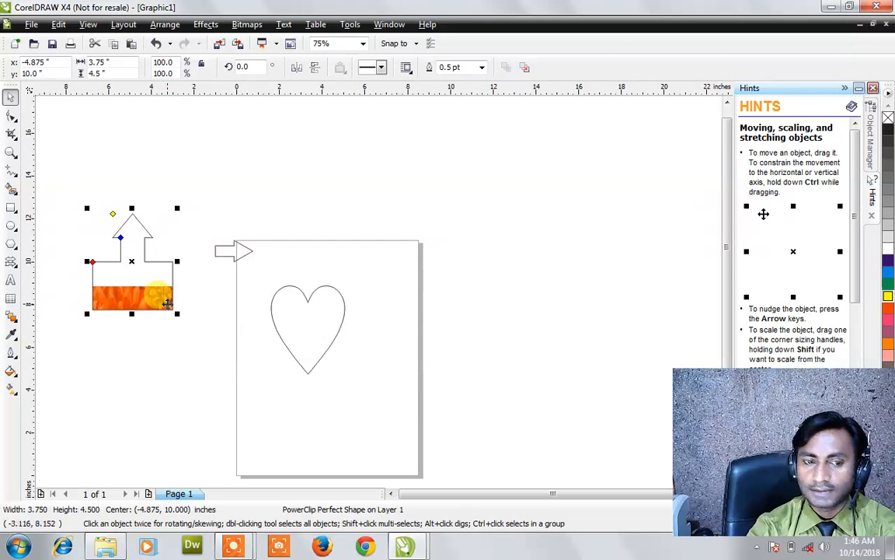
{"action": "left_click", "coordinate": [211, 24]}
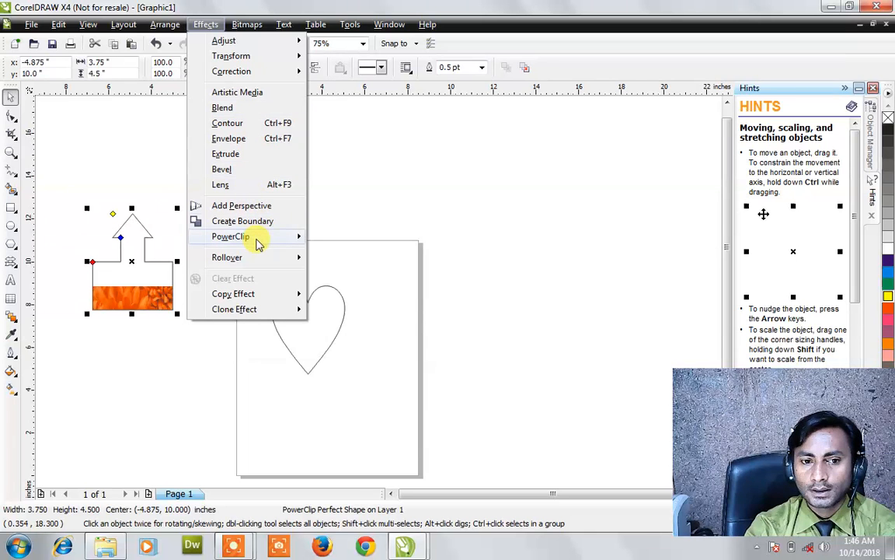
{"action": "mouse_move", "coordinate": [256, 238]}
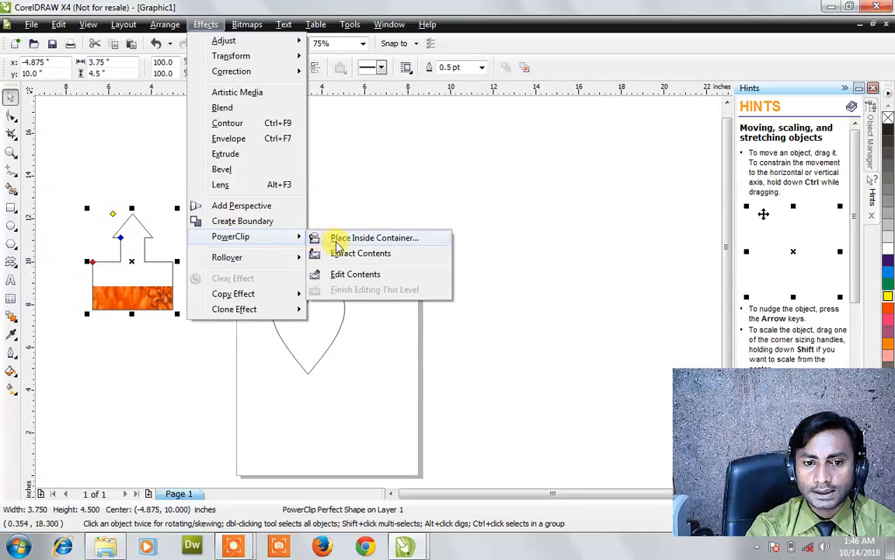
{"action": "left_click", "coordinate": [342, 244]}
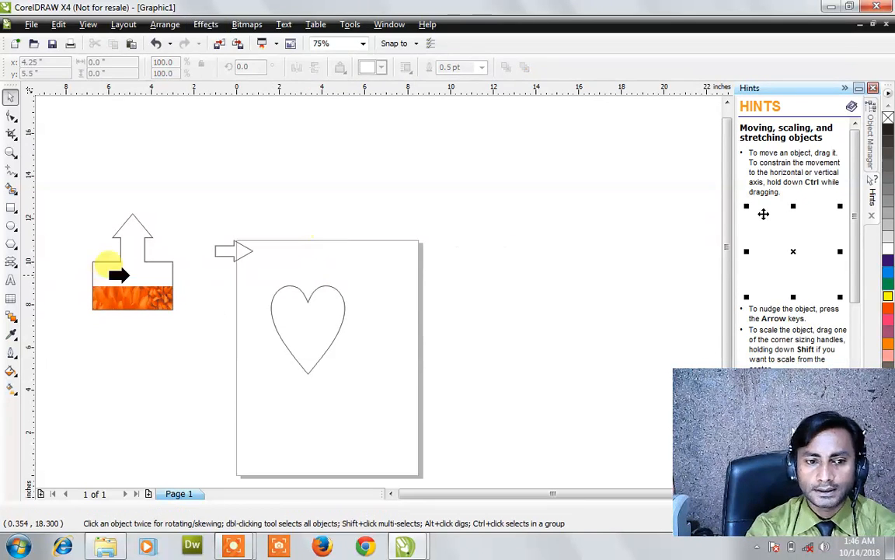
{"action": "left_click", "coordinate": [130, 280]}
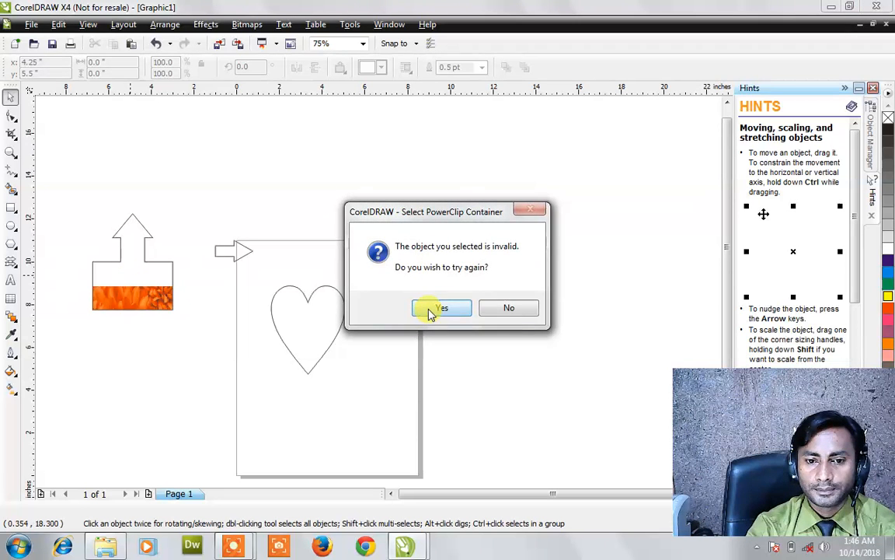
{"action": "left_click", "coordinate": [430, 312]}
{"action": "left_click", "coordinate": [11, 98]}
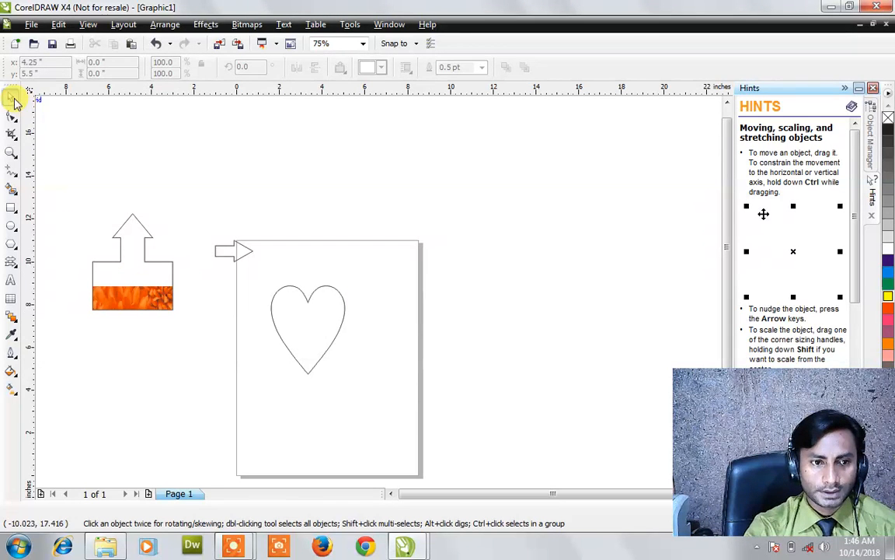
{"action": "left_click", "coordinate": [80, 156]}
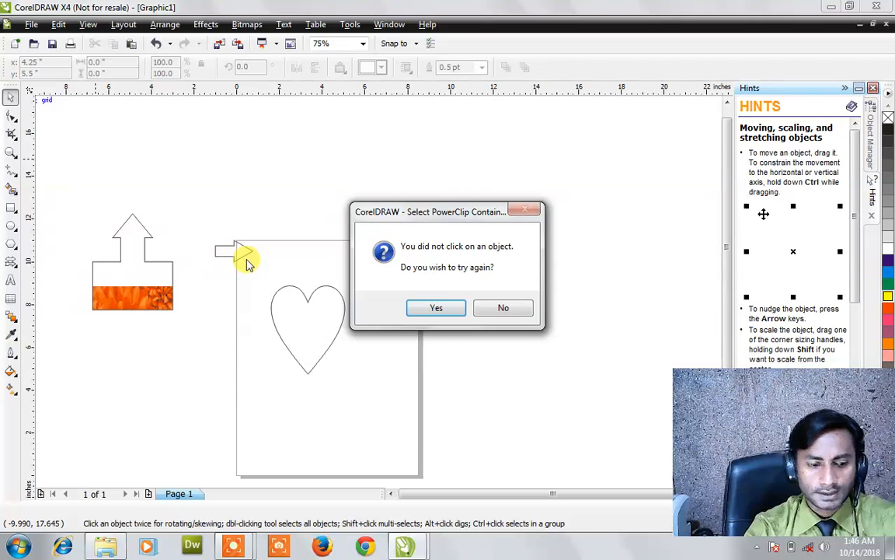
{"action": "left_click", "coordinate": [501, 308]}
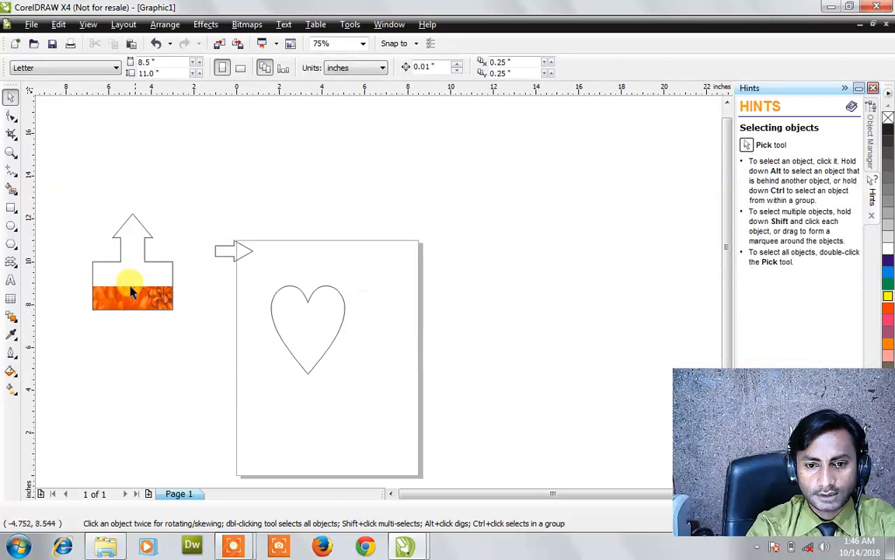
Step: Edit the callout's PowerClip contents by moving the Chrysanthemum image up over the callout outline, and finish editing
{"action": "left_click", "coordinate": [123, 284]}
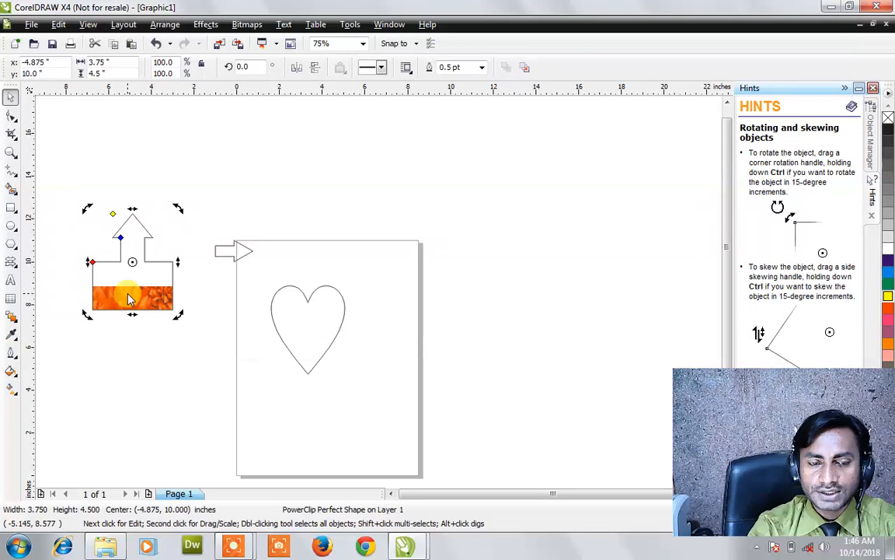
{"action": "right_click", "coordinate": [129, 300]}
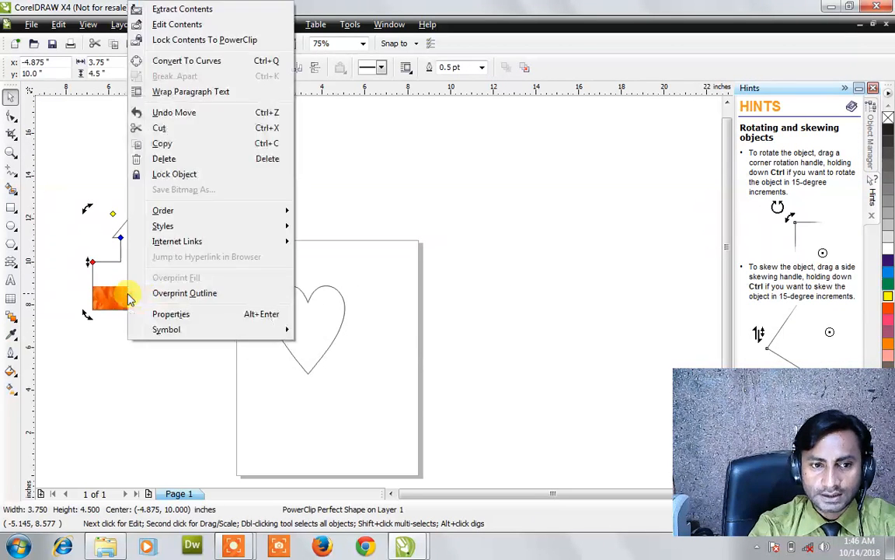
{"action": "left_click", "coordinate": [198, 26]}
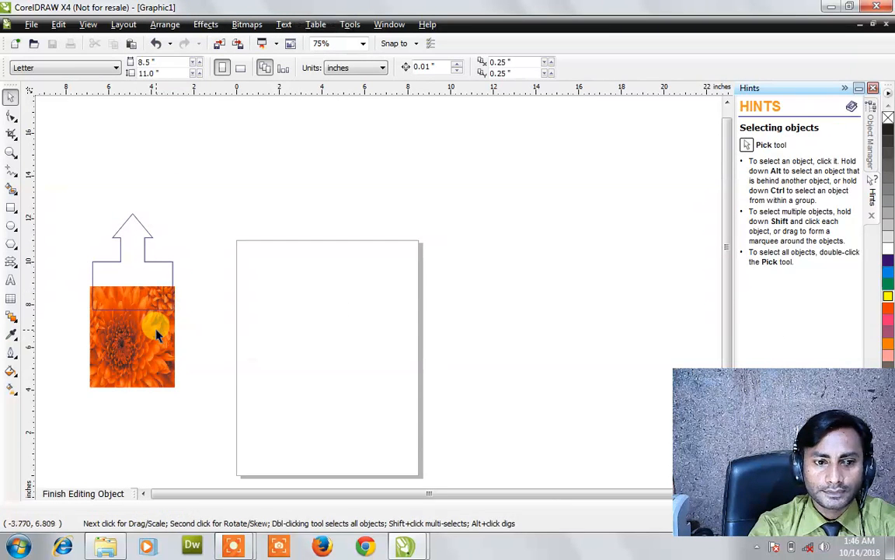
{"action": "left_click_drag", "start_coordinate": [157, 323], "coordinate": [159, 263]}
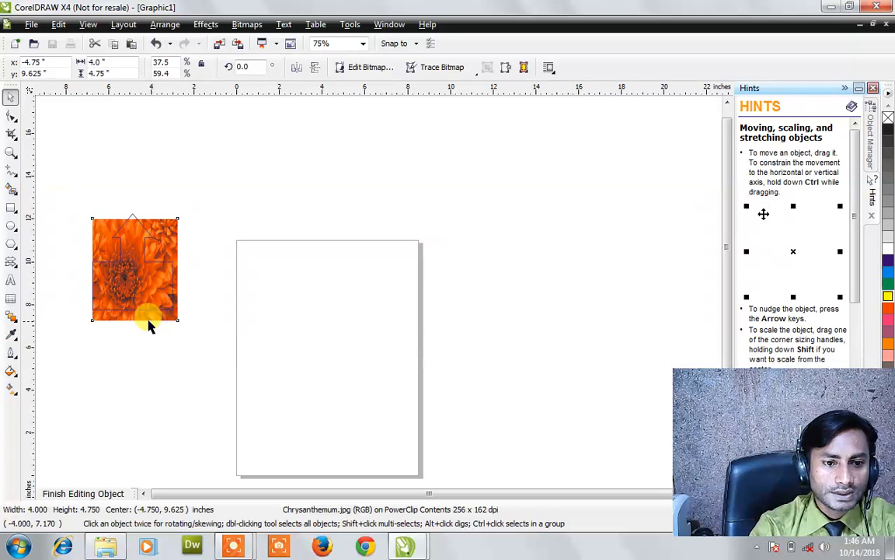
{"action": "left_click", "coordinate": [86, 493]}
Step: Move the callout down and to the right to about x -3.375, y 8.0 inches, leaving its unlocked image in place
{"action": "left_click", "coordinate": [146, 416]}
{"action": "left_click_drag", "start_coordinate": [148, 305], "coordinate": [182, 351]}
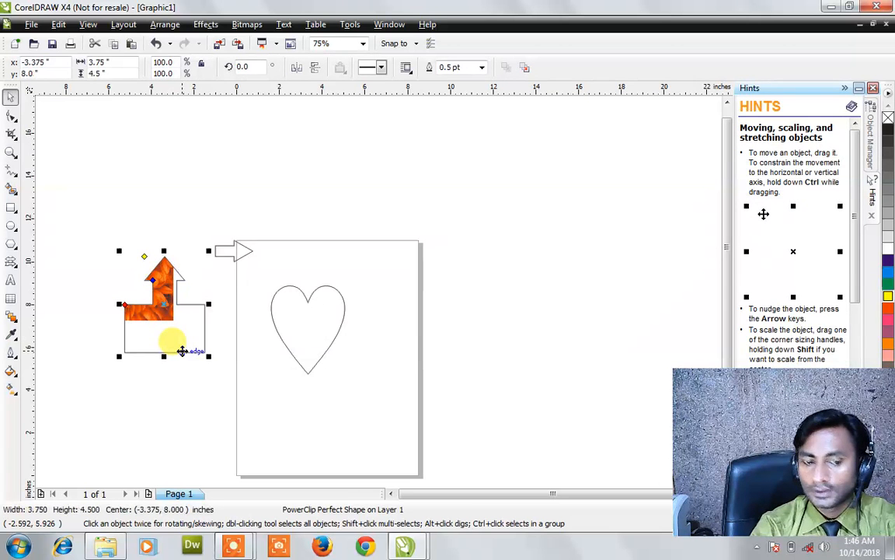
Step: Undo the last four changes, back to the up-arrow callout filled with the Chrysanthemum image
{"action": "key", "text": "ctrl+z"}
{"action": "key", "text": "ctrl+z"}
{"action": "key", "text": "ctrl+z"}
{"action": "key", "text": "ctrl+z"}
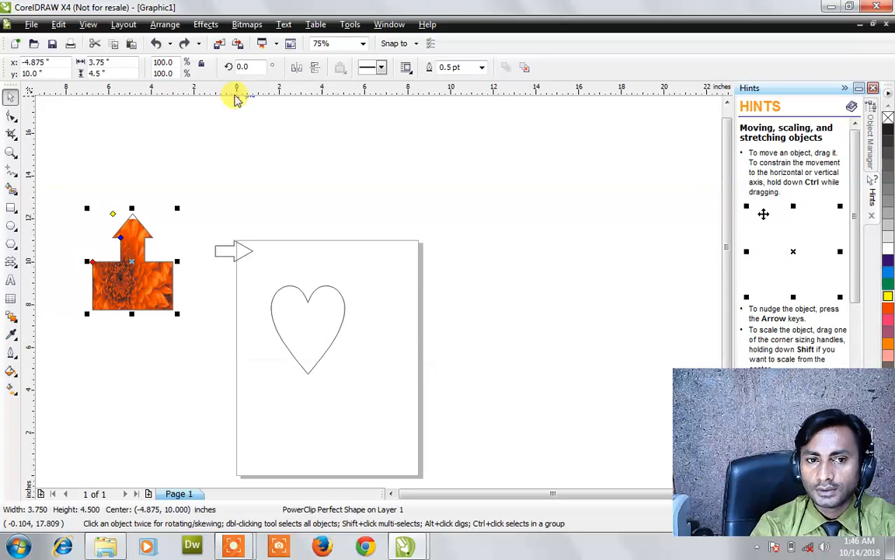
Step: Lock the Chrysanthemum image to the up-arrow callout's PowerClip
{"action": "left_click", "coordinate": [207, 25]}
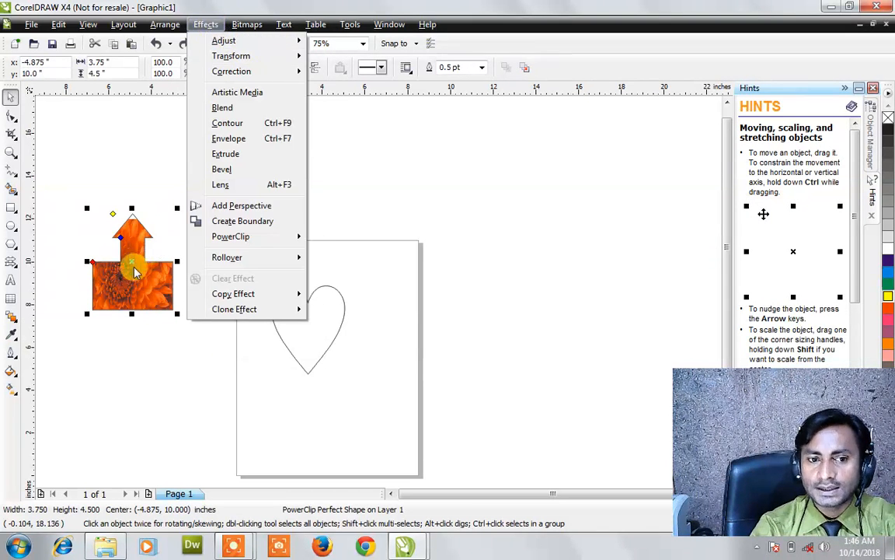
{"action": "left_click", "coordinate": [131, 260]}
{"action": "right_click", "coordinate": [148, 247]}
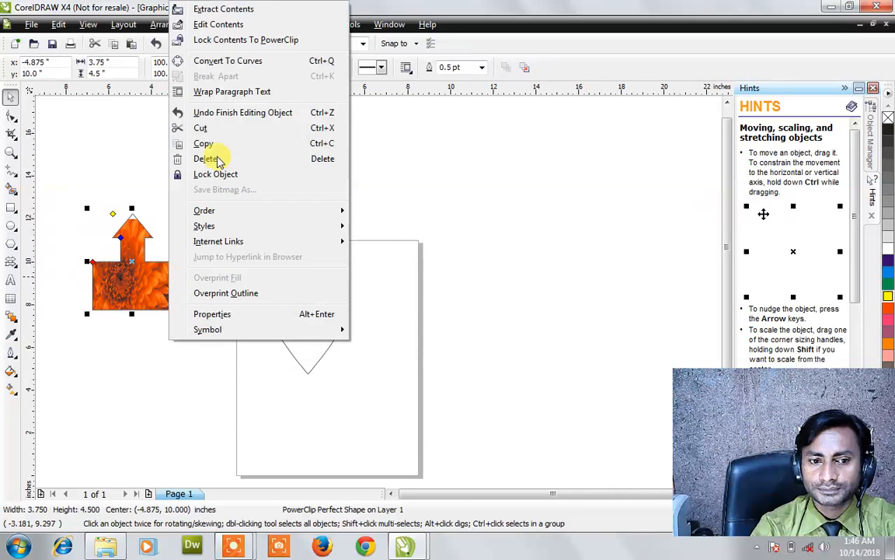
{"action": "left_click", "coordinate": [246, 43]}
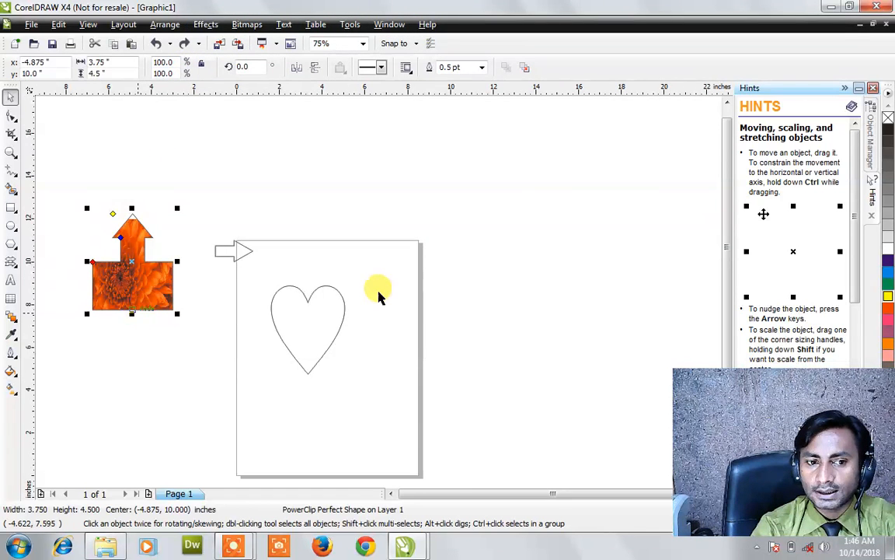
Step: Move the callout with its locked image down and to the left, then up to about x -6.075, y 11.711 inches
{"action": "scroll", "coordinate": [137, 317], "scroll_direction": "up", "scroll_amount": 2}
{"action": "scroll", "coordinate": [379, 297], "scroll_direction": "down", "scroll_amount": 2}
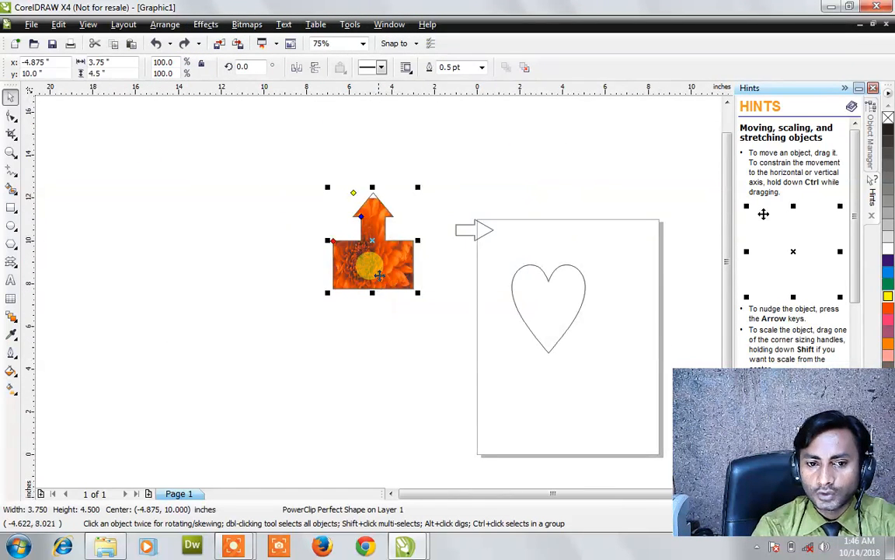
{"action": "right_click", "coordinate": [380, 294]}
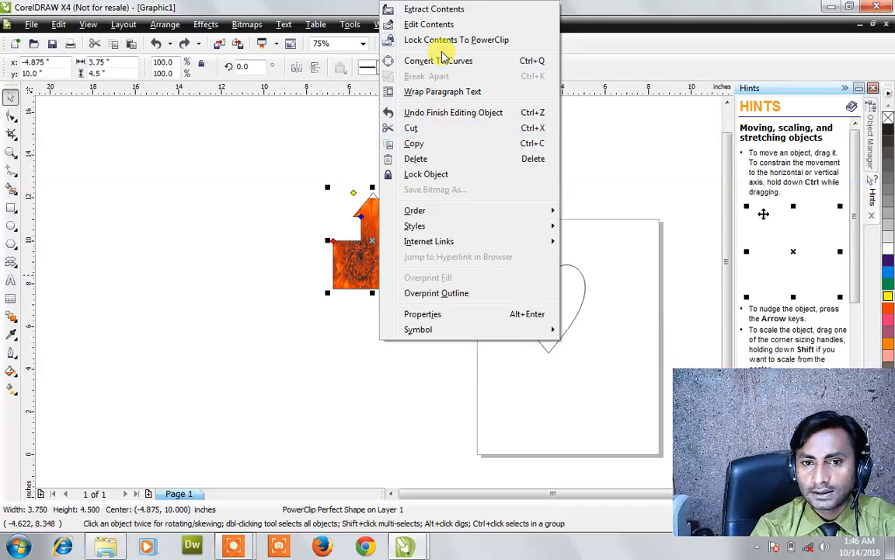
{"action": "left_click", "coordinate": [272, 319]}
{"action": "left_click_drag", "start_coordinate": [359, 259], "coordinate": [301, 323]}
{"action": "left_click_drag", "start_coordinate": [304, 367], "coordinate": [351, 227]}
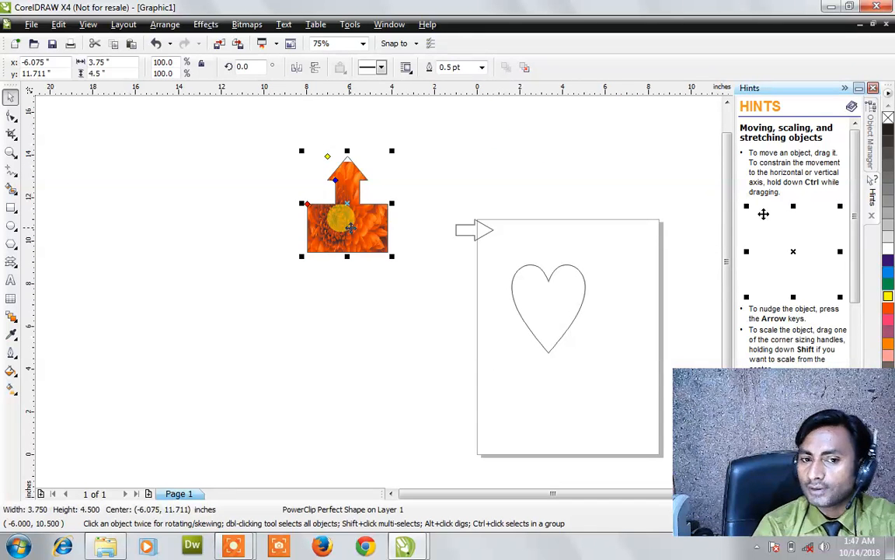
Step: Unlock the contents from the callout's PowerClip and move the callout up to about x -5.875, y 13.25 inches, leaving its image in place
{"action": "right_click", "coordinate": [350, 227]}
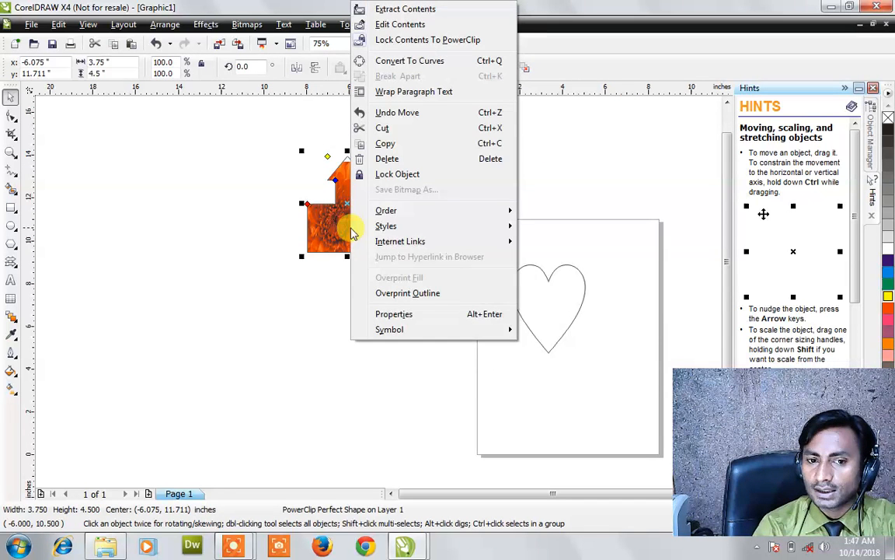
{"action": "left_click", "coordinate": [438, 43]}
{"action": "left_click", "coordinate": [406, 295]}
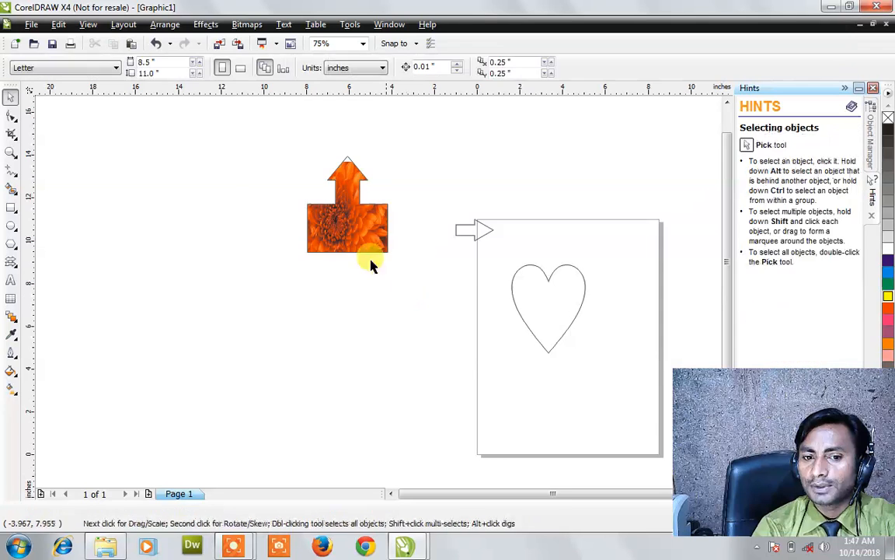
{"action": "left_click_drag", "start_coordinate": [357, 239], "coordinate": [363, 200]}
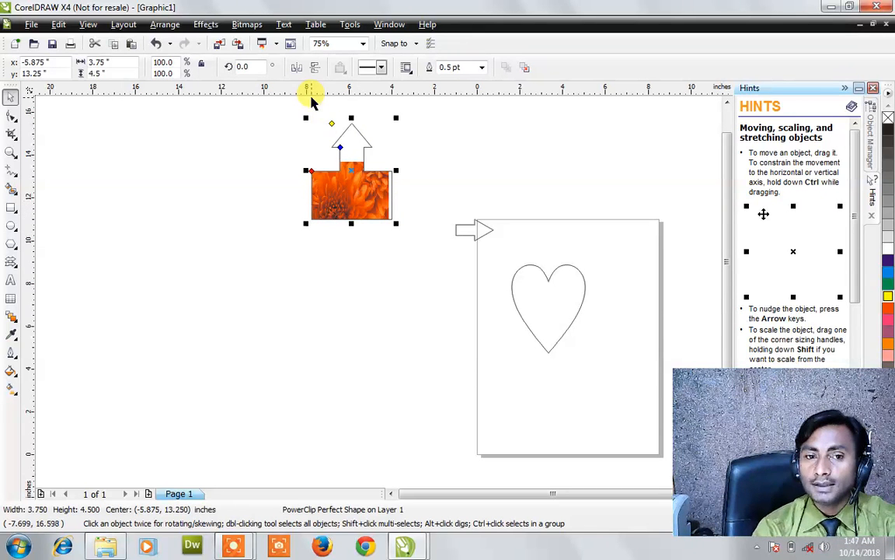
{"action": "left_click", "coordinate": [207, 24]}
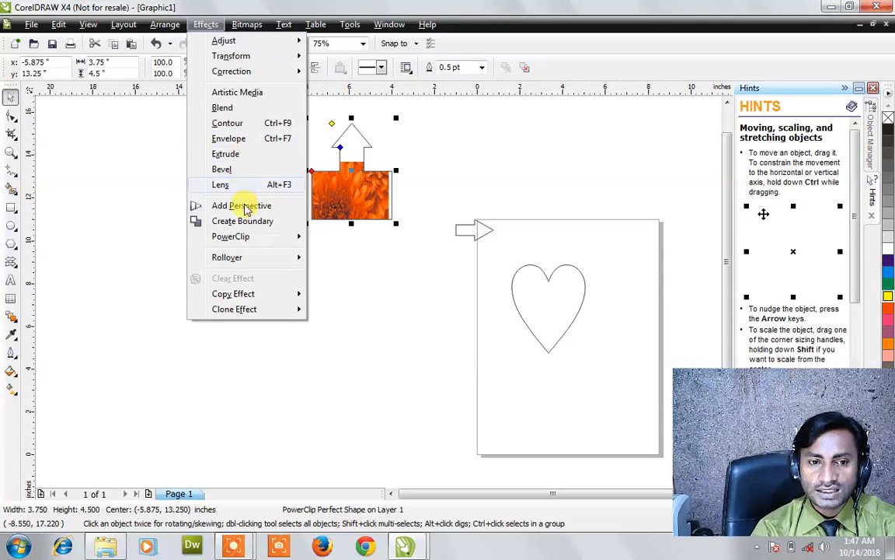
{"action": "mouse_move", "coordinate": [249, 238]}
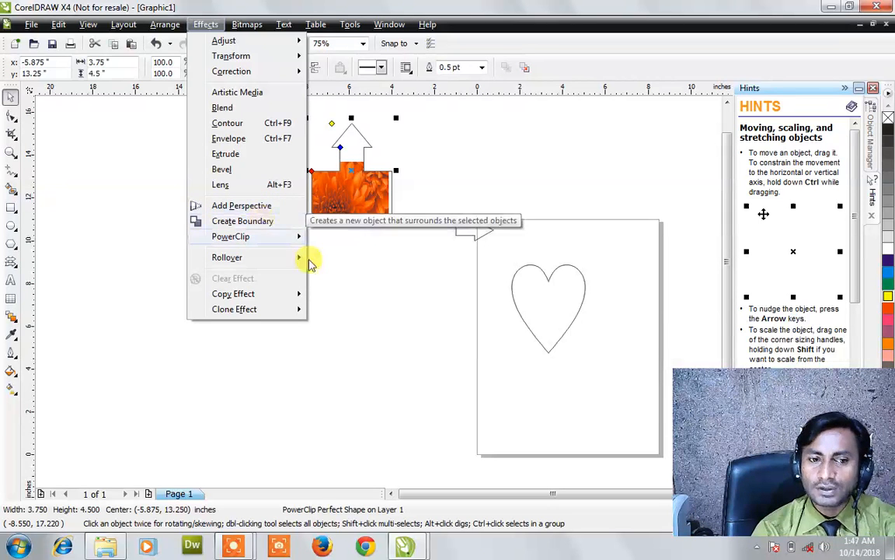
{"action": "mouse_move", "coordinate": [304, 257]}
{"action": "left_click", "coordinate": [436, 354]}
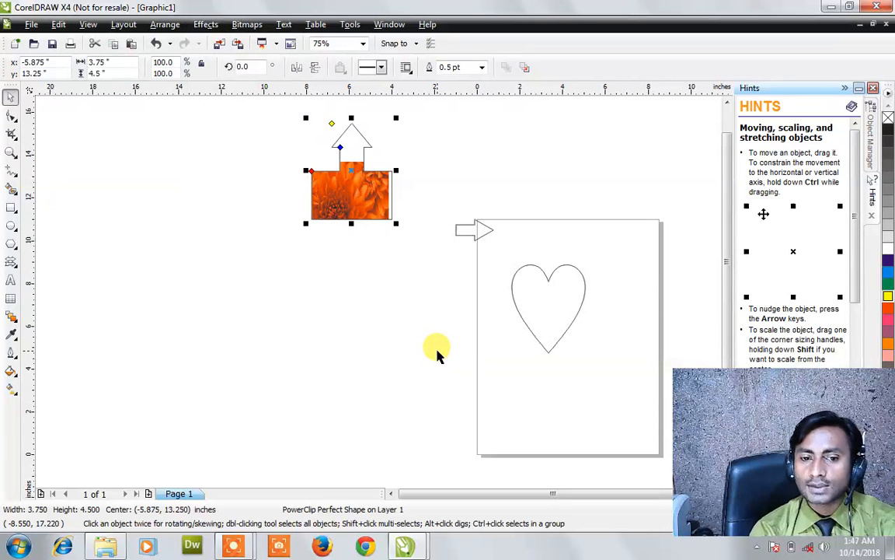